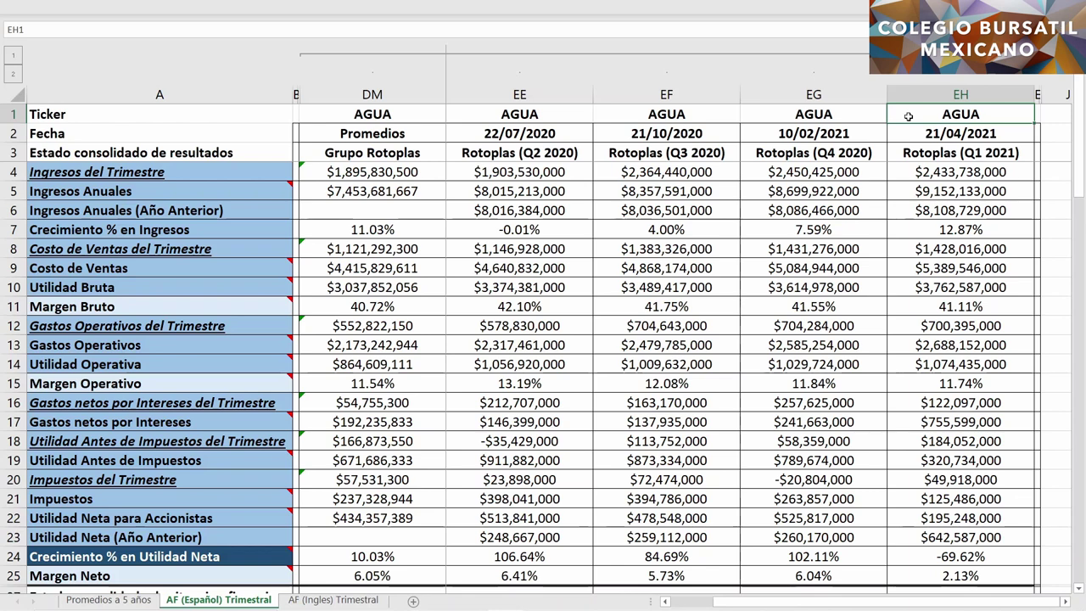
- Examine the column layout: the Q1 2021 quarter, the Q2 to Q4 2020 quarters, and the Grupo Rotoplas averages
{"action": "left_click", "coordinate": [913, 93]}
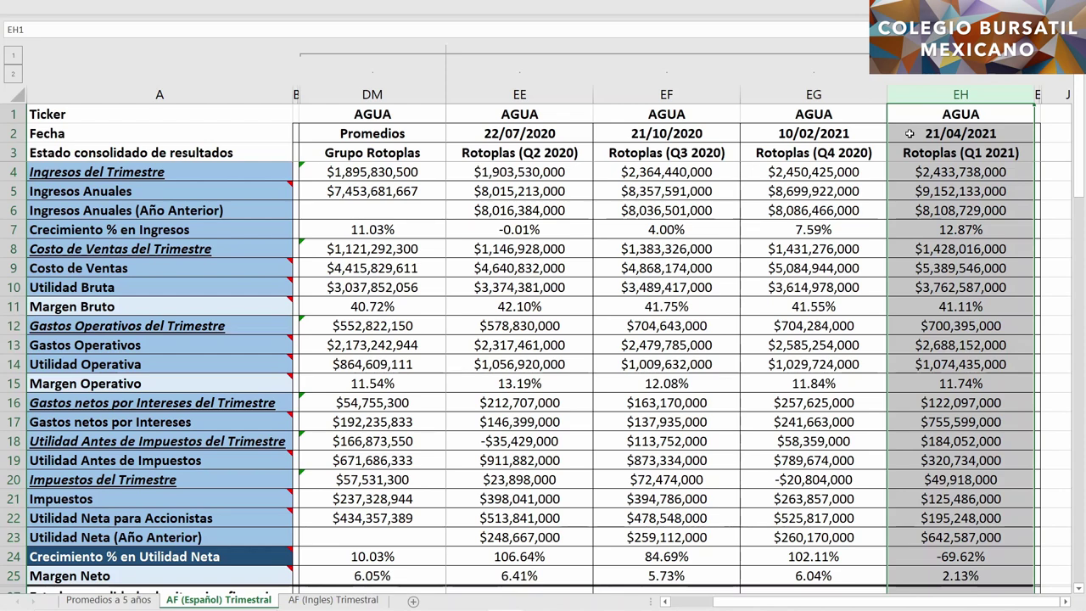
{"action": "left_click", "coordinate": [909, 133]}
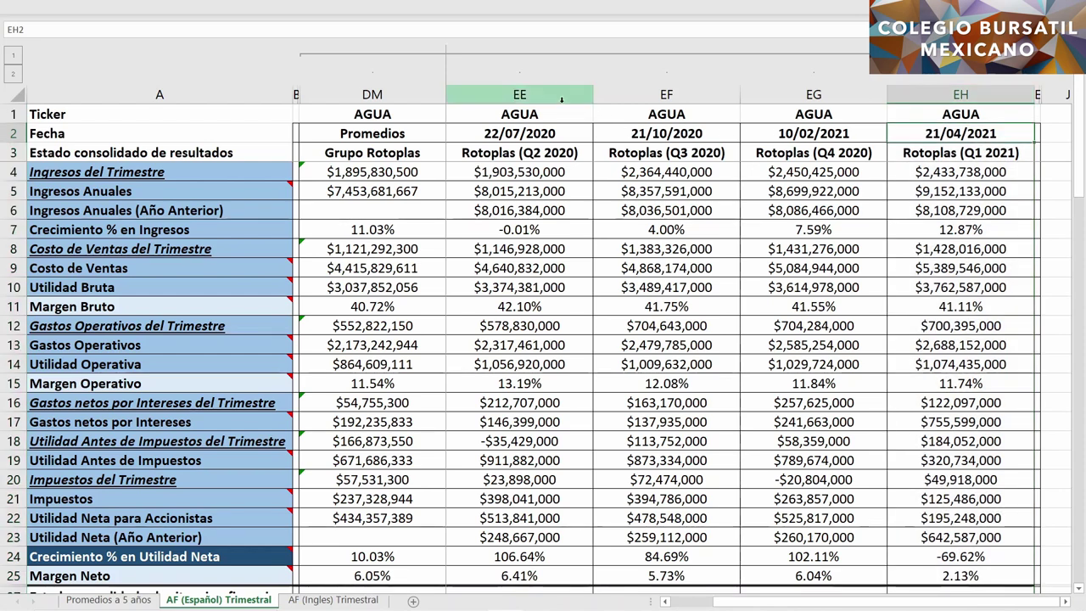
{"action": "left_click_drag", "start_coordinate": [560, 98], "coordinate": [813, 100]}
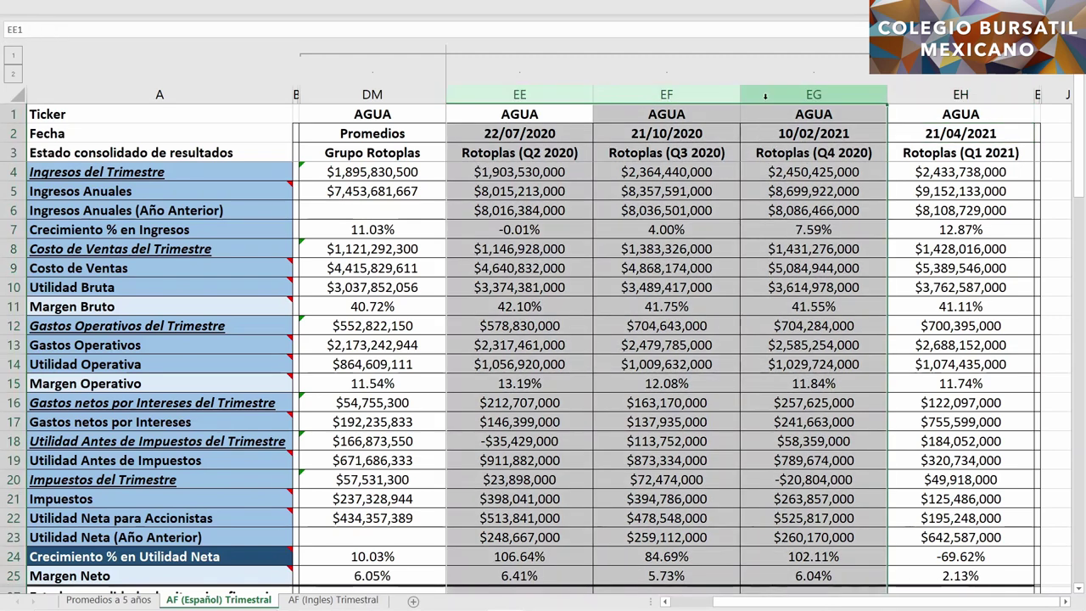
{"action": "left_click", "coordinate": [583, 153]}
{"action": "left_click", "coordinate": [652, 152]}
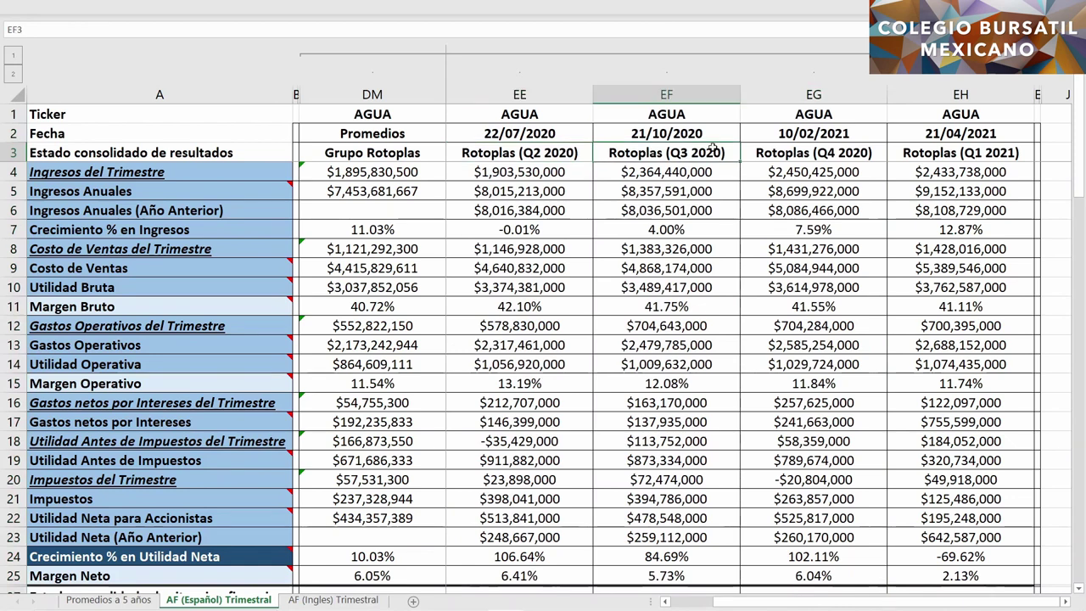
{"action": "left_click", "coordinate": [766, 147]}
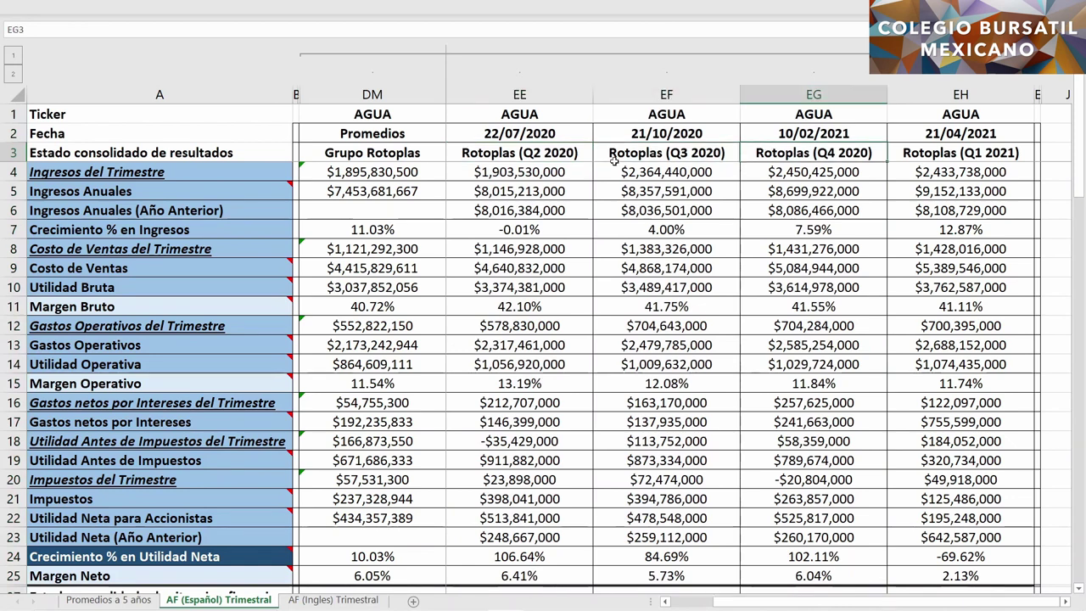
{"action": "left_click", "coordinate": [420, 95]}
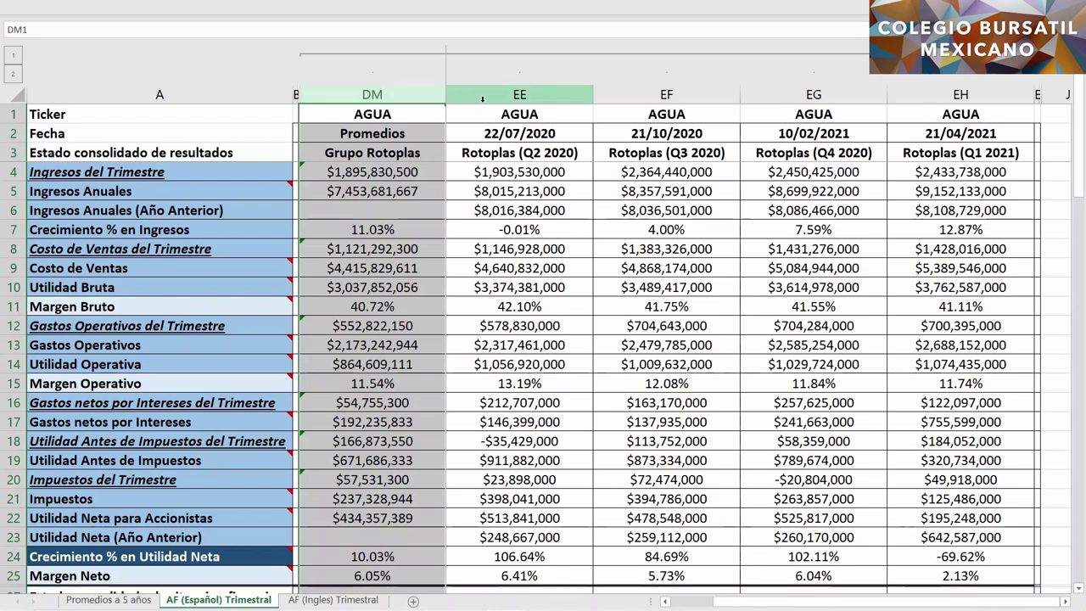
- Highlight Ingresos del Trimestre for Q1 2021, the three 2020 quarters and the average column to compare quarterly revenue
{"action": "left_click", "coordinate": [901, 172]}
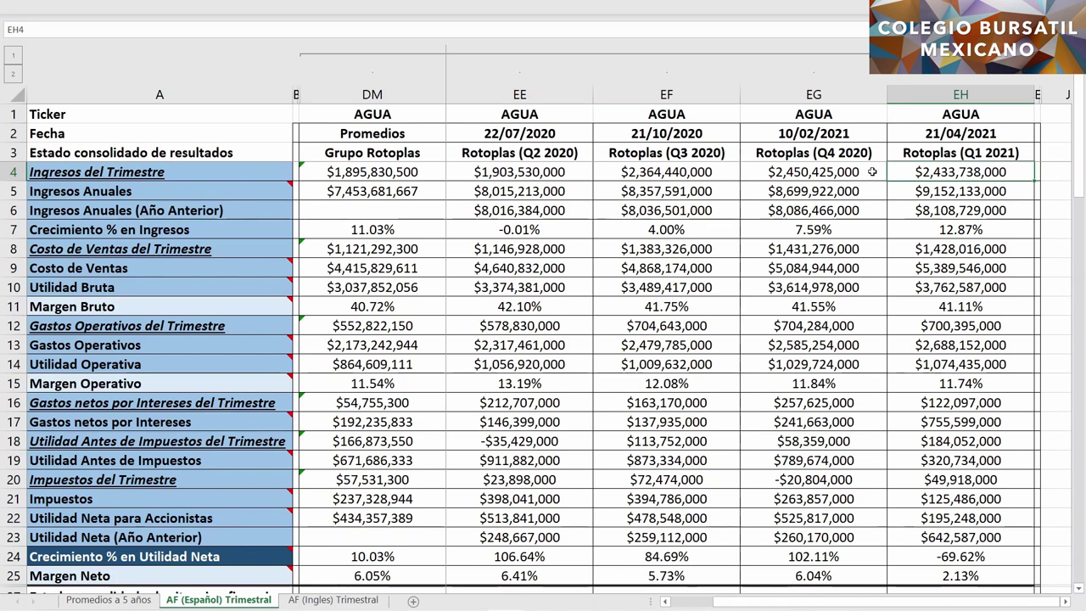
{"action": "left_click", "coordinate": [873, 171], "text": "ctrl"}
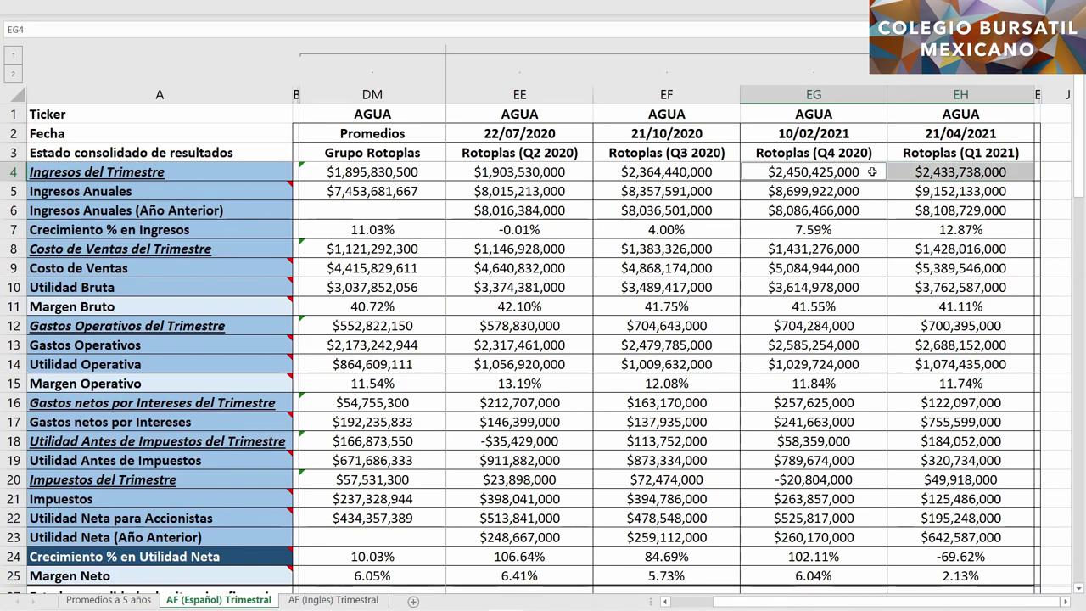
{"action": "left_click", "coordinate": [575, 171], "text": "ctrl"}
{"action": "left_click", "coordinate": [614, 171], "text": "ctrl"}
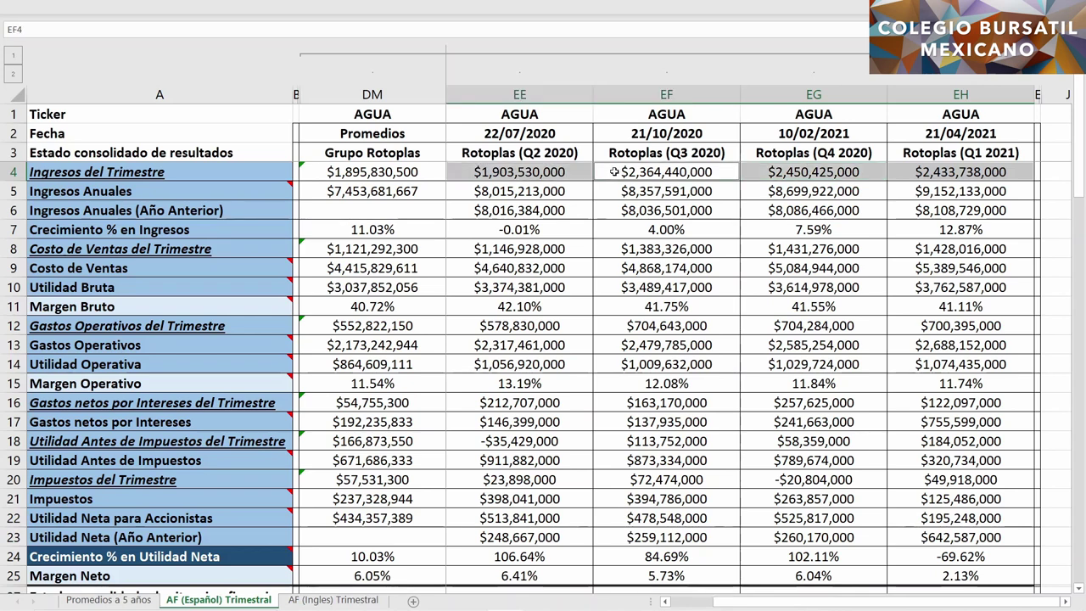
{"action": "left_click", "coordinate": [431, 171], "text": "ctrl"}
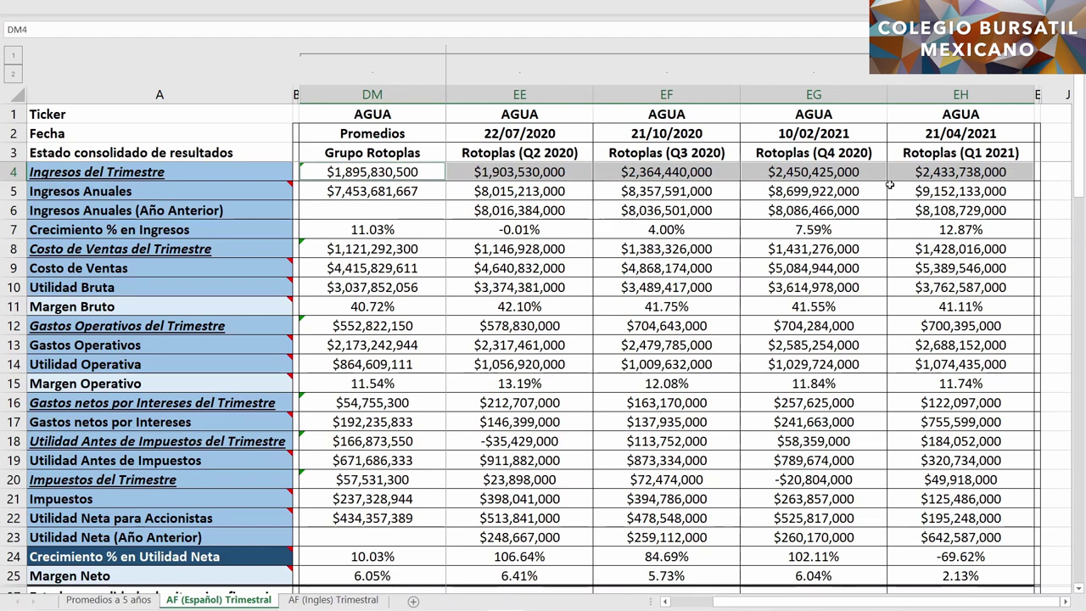
- Add the Ingresos Anuales values for all four quarters and the average to the highlighted cells for comparison
{"action": "left_click", "coordinate": [899, 191], "text": "ctrl"}
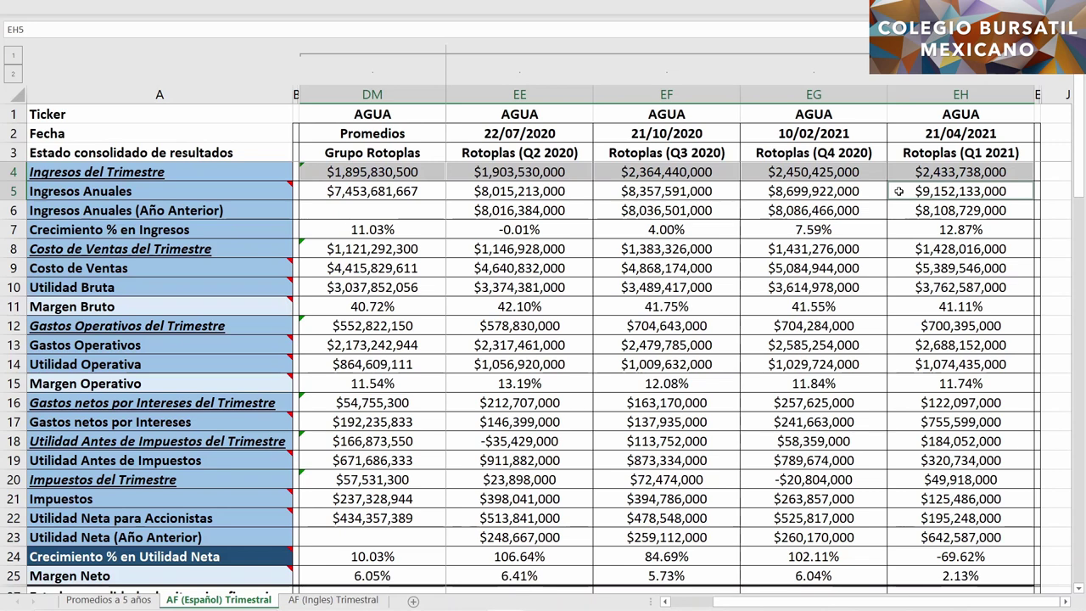
{"action": "left_click_drag", "start_coordinate": [791, 192], "coordinate": [563, 192]}
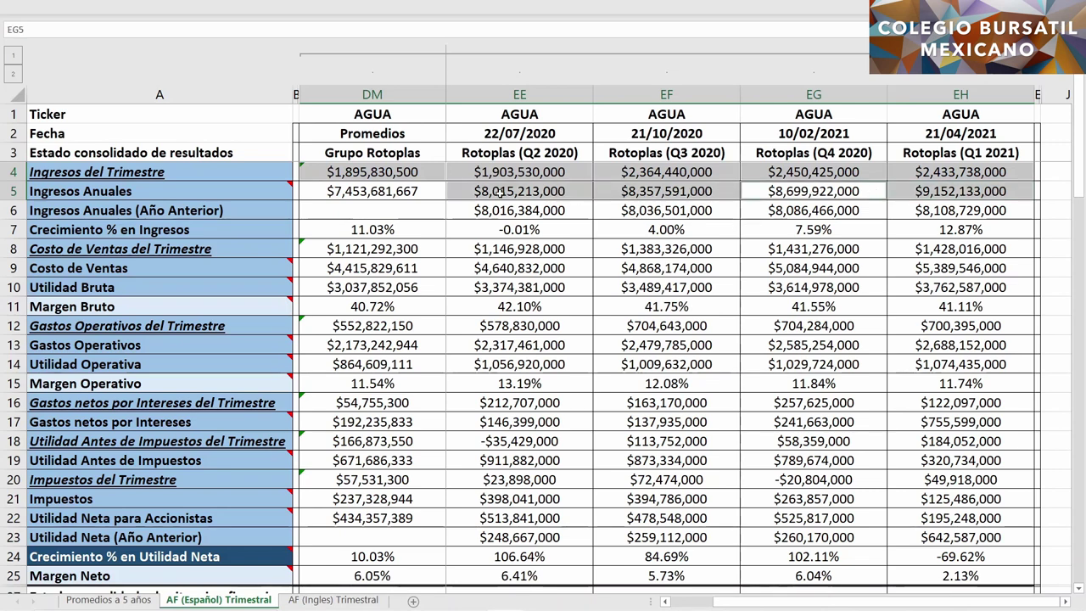
{"action": "left_click", "coordinate": [425, 191], "text": "ctrl"}
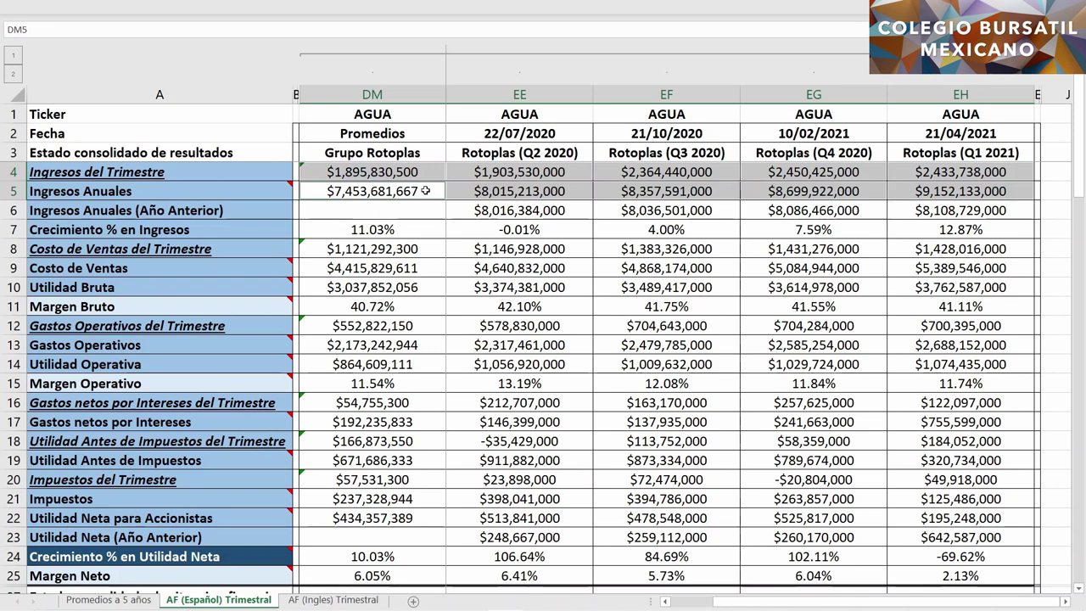
- Highlight the Q1 2021 prior-year annual revenue and compare Crecimiento % en Ingresos across all quarters and the average
{"action": "left_click", "coordinate": [904, 210], "text": "ctrl"}
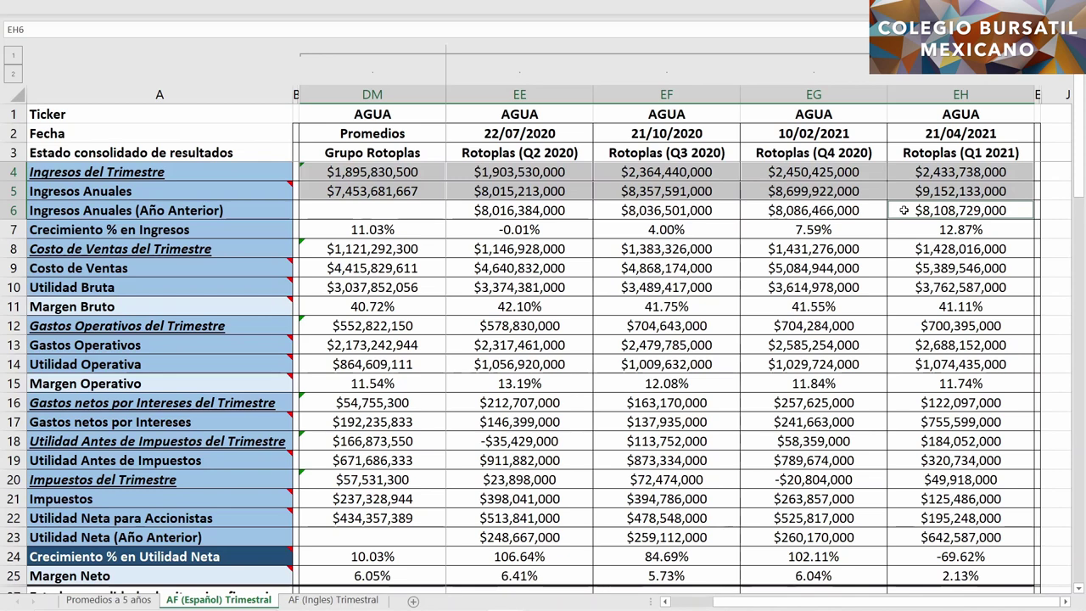
{"action": "left_click", "coordinate": [910, 230], "text": "ctrl"}
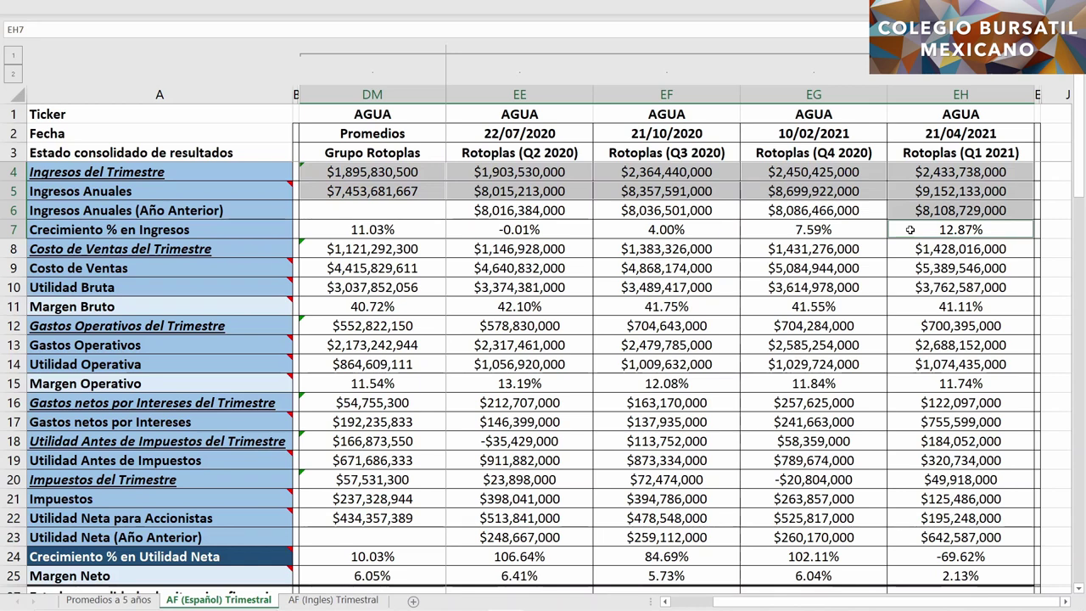
{"action": "left_click_drag", "start_coordinate": [765, 227], "coordinate": [570, 227]}
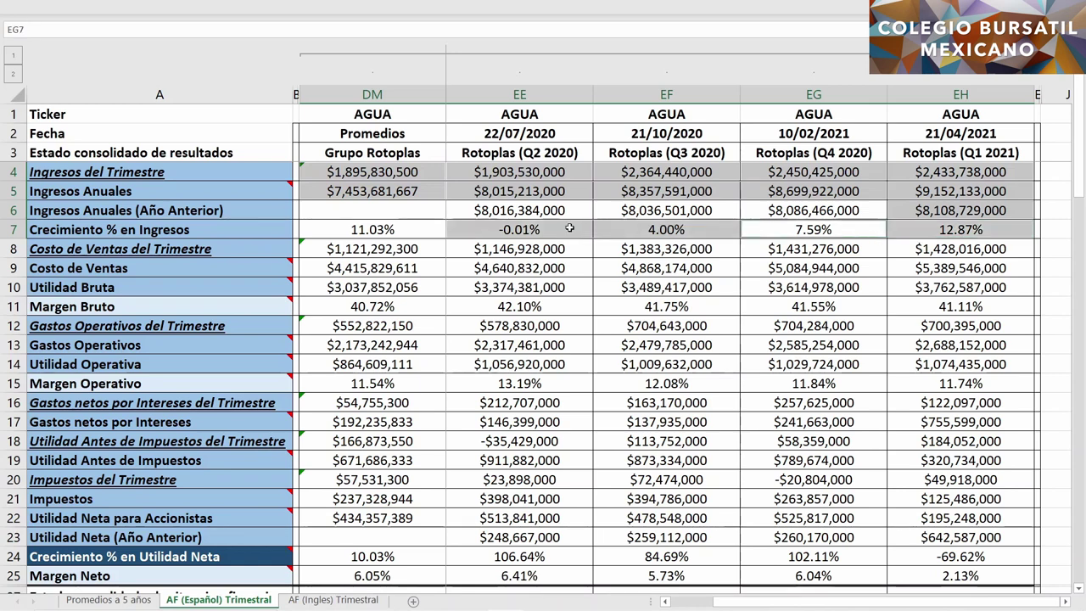
{"action": "left_click", "coordinate": [420, 228], "text": "ctrl"}
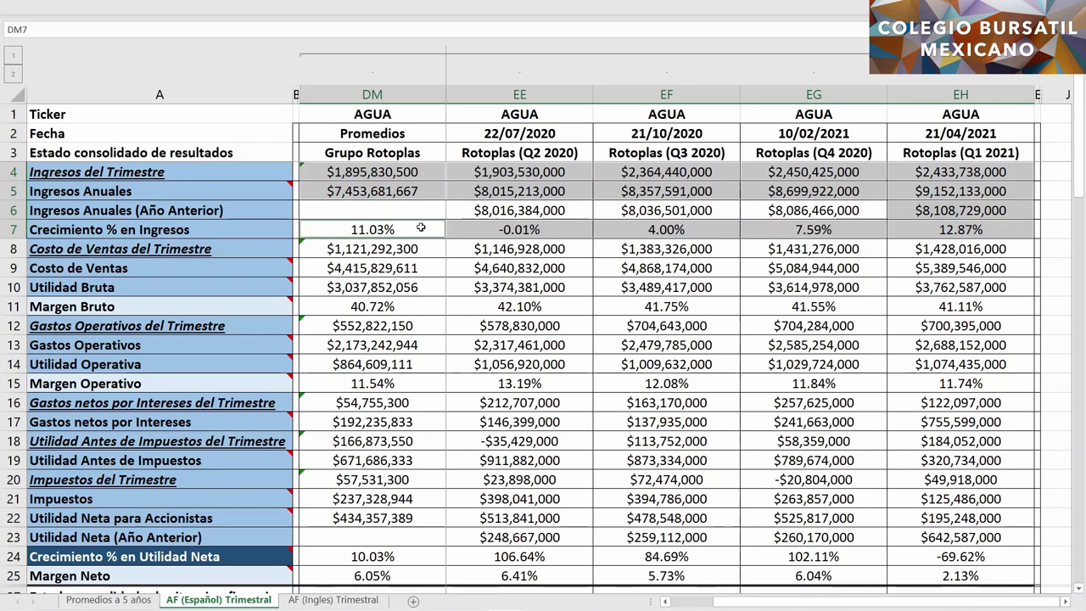
- Start a fresh selection comparing Costo de Ventas del Trimestre across the four quarters and the average column
{"action": "left_click", "coordinate": [904, 246]}
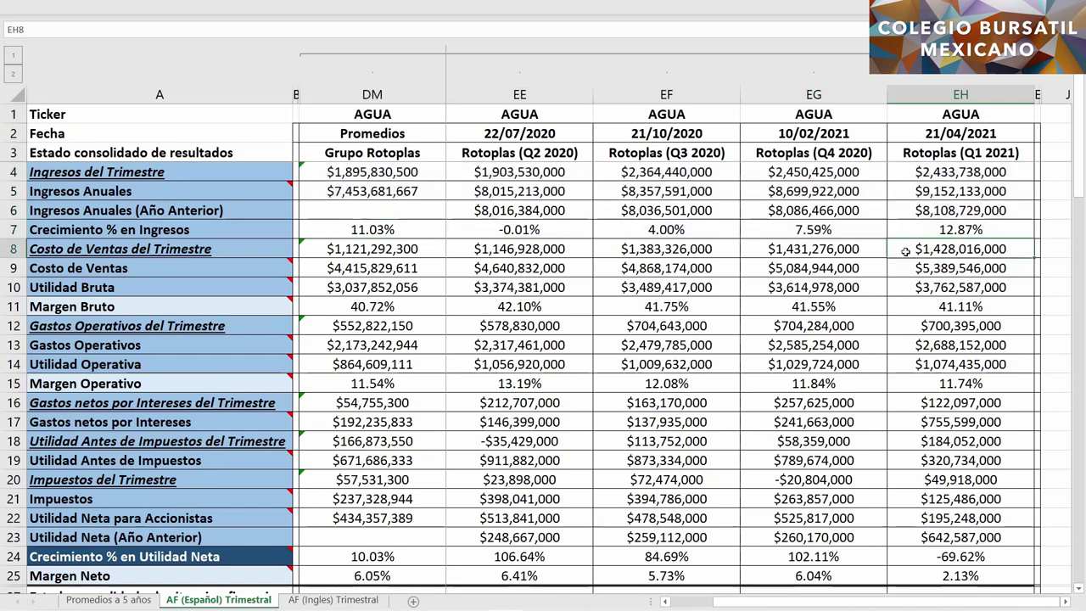
{"action": "left_click", "coordinate": [868, 249], "text": "ctrl"}
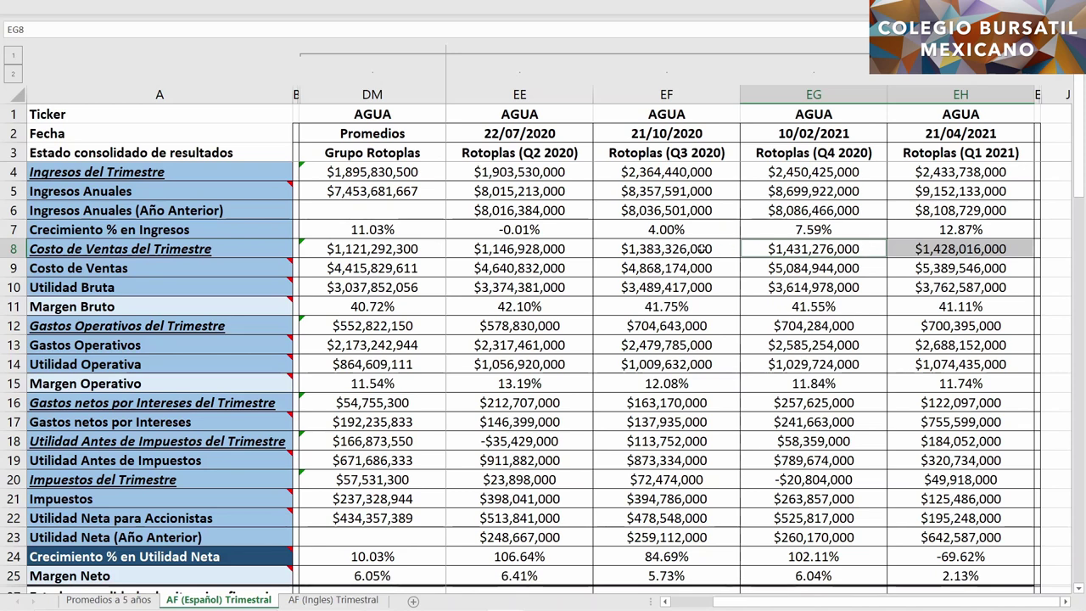
{"action": "left_click", "coordinate": [570, 249], "text": "ctrl"}
{"action": "left_click", "coordinate": [602, 246], "text": "ctrl"}
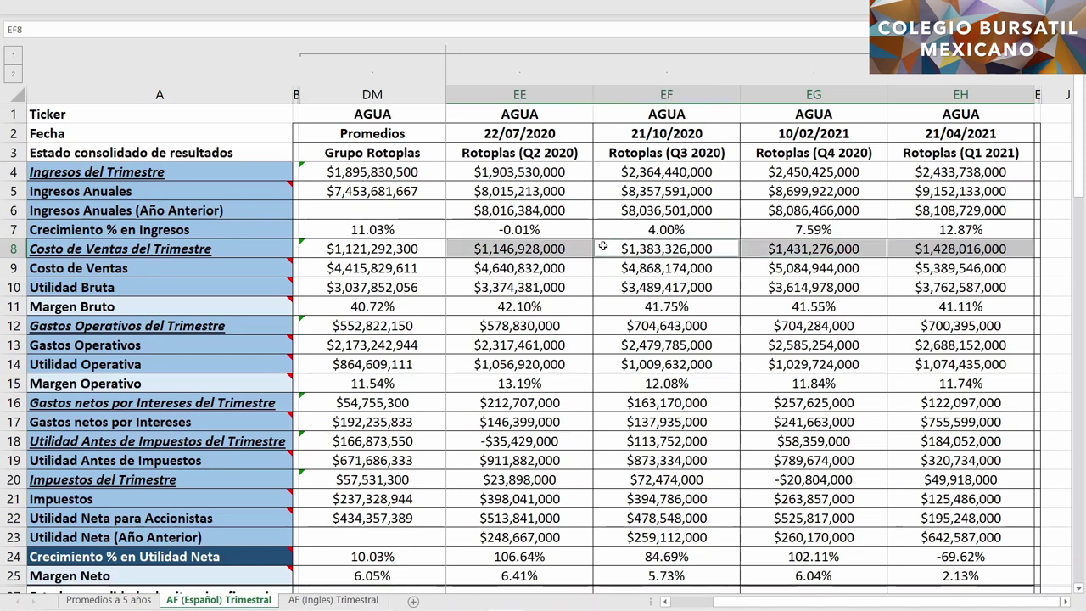
{"action": "left_click", "coordinate": [428, 244], "text": "ctrl"}
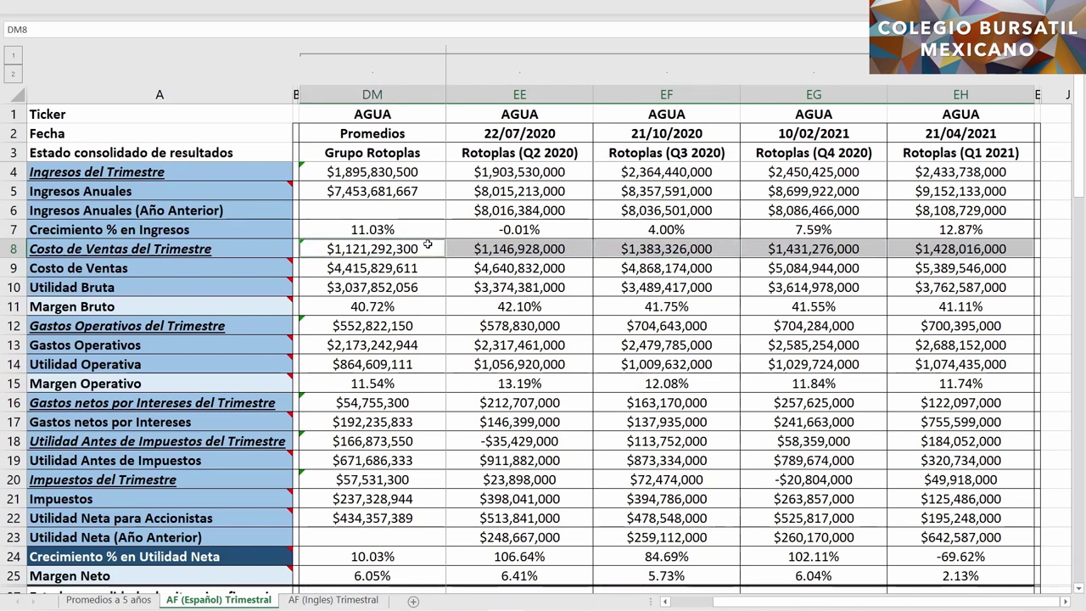
- Extend the highlighted cells with the annual Costo de Ventas for all four quarters and the average
{"action": "left_click", "coordinate": [906, 267], "text": "ctrl"}
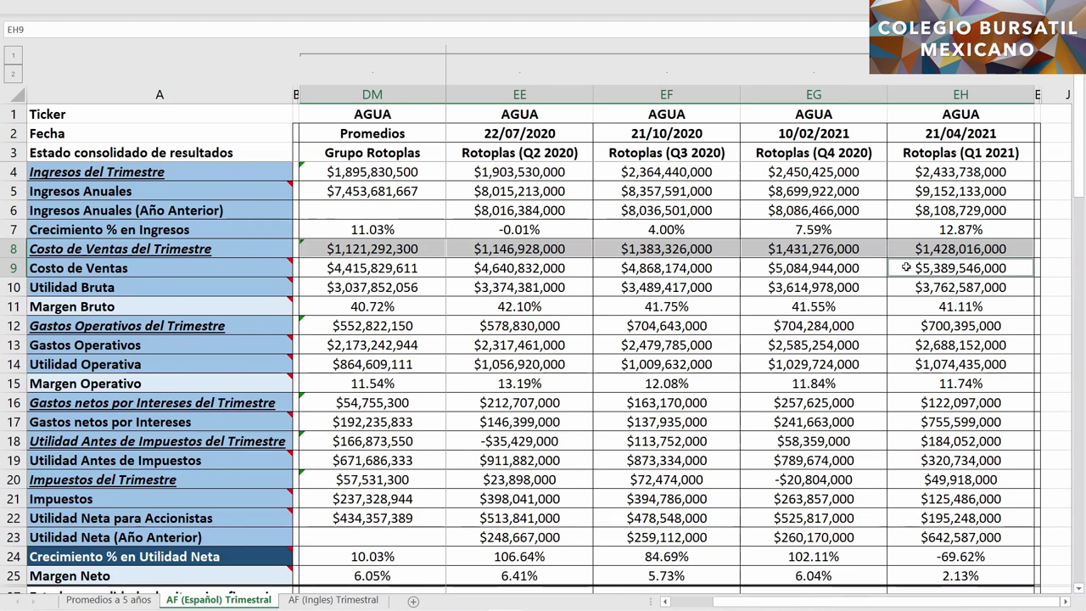
{"action": "left_click_drag", "start_coordinate": [844, 267], "coordinate": [556, 265]}
{"action": "left_click", "coordinate": [429, 268], "text": "ctrl"}
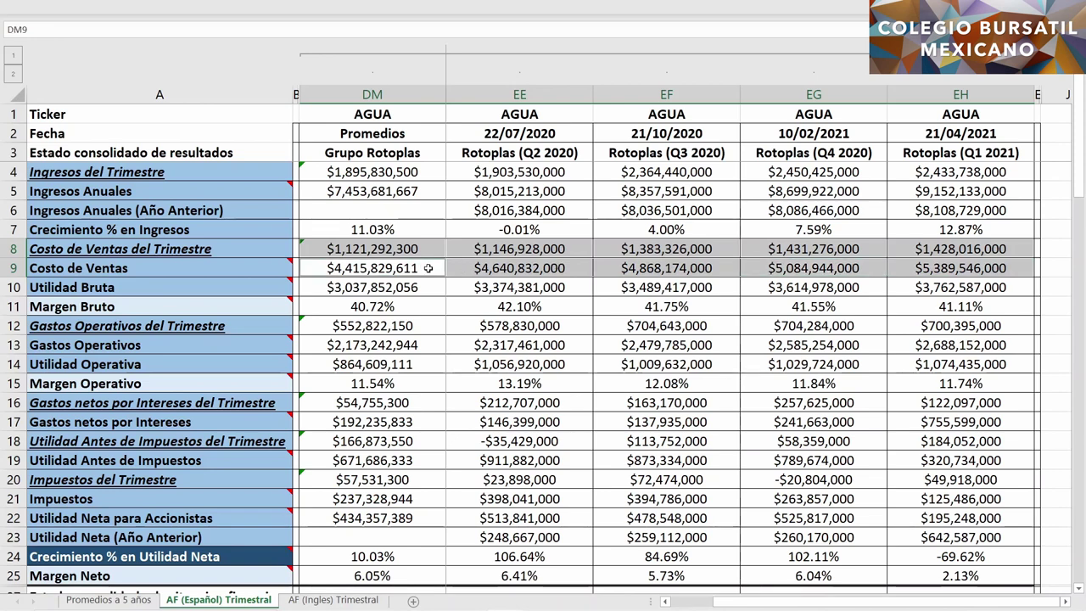
- Relate Q1 2021 Ingresos Anuales and Costo de Ventas to Utilidad Bruta, and compare Utilidad Bruta across quarters and the average
{"action": "left_click", "coordinate": [905, 190]}
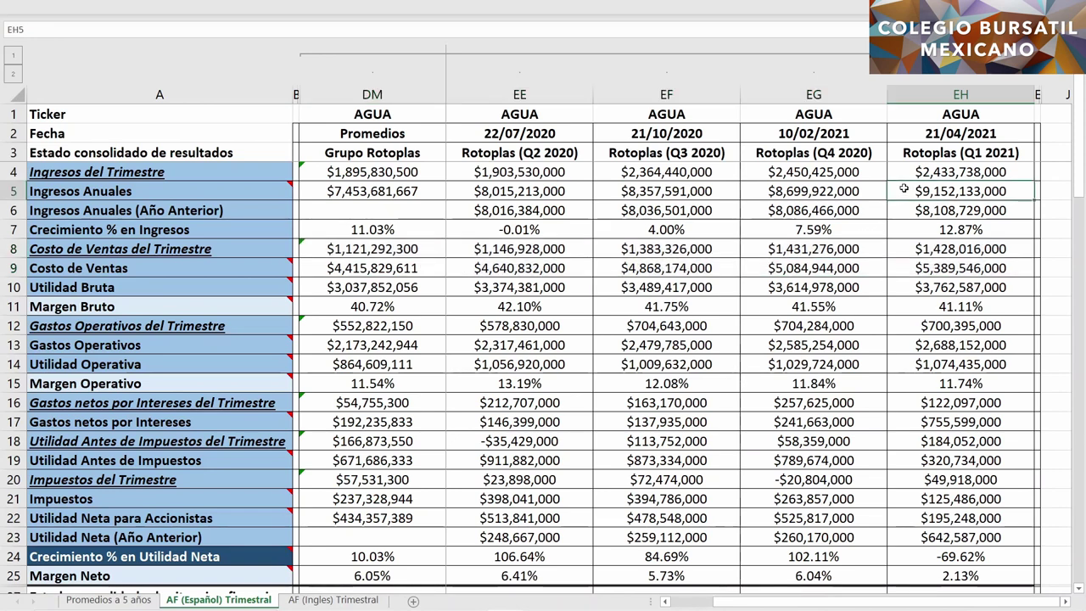
{"action": "left_click", "coordinate": [905, 266], "text": "ctrl"}
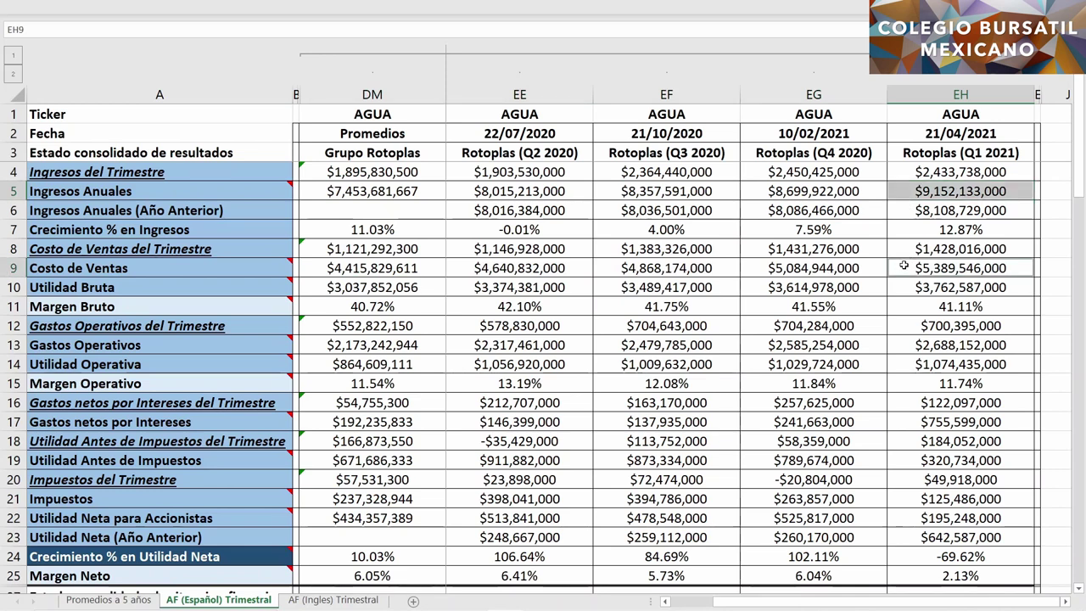
{"action": "left_click", "coordinate": [903, 288], "text": "ctrl"}
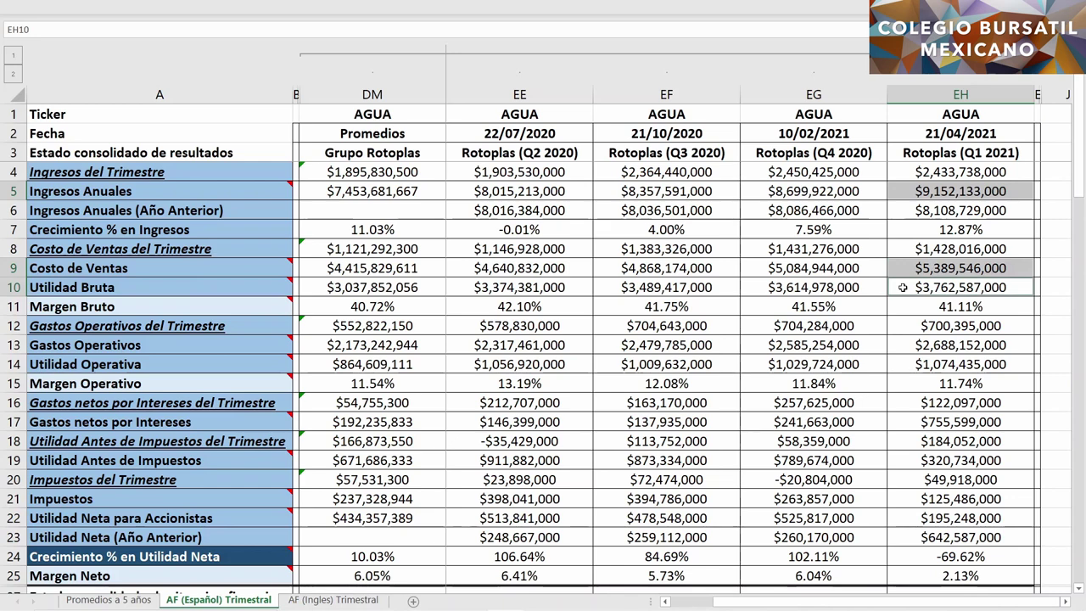
{"action": "left_click", "coordinate": [769, 288], "text": "ctrl"}
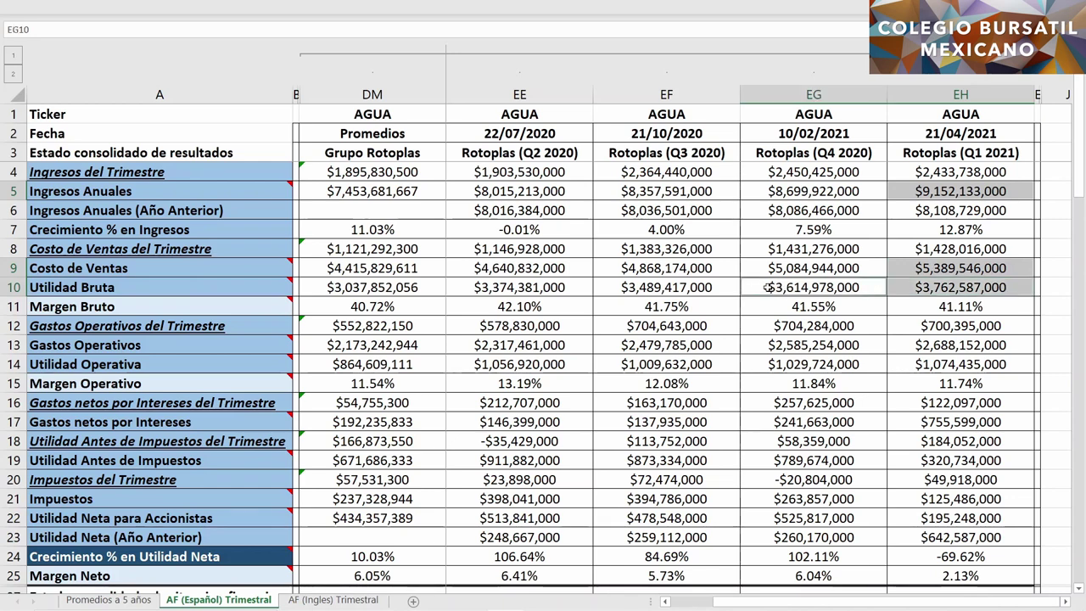
{"action": "left_click_drag", "start_coordinate": [769, 288], "coordinate": [488, 288]}
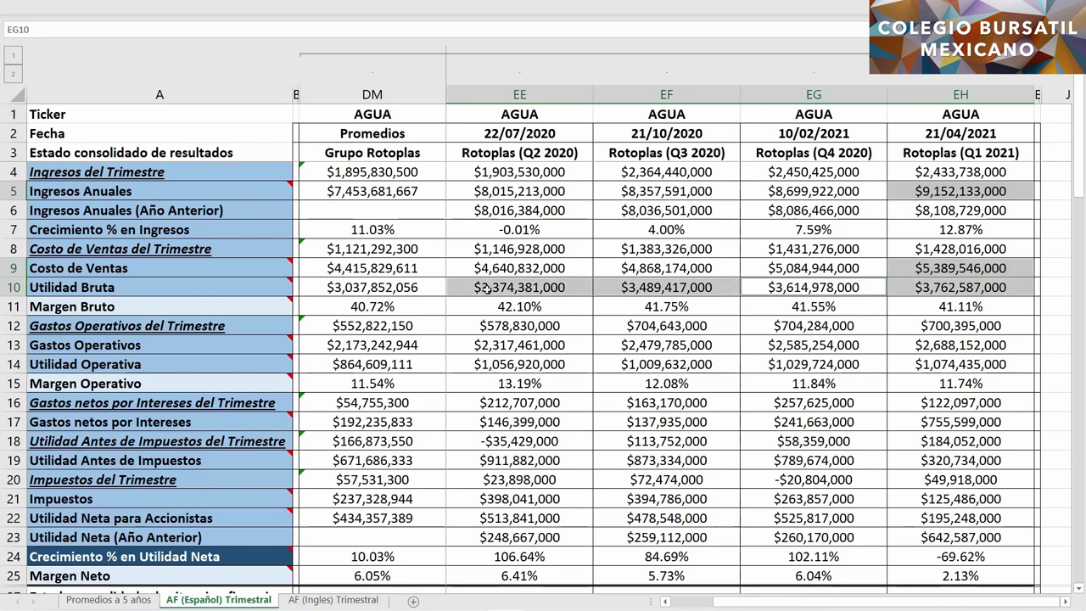
{"action": "left_click", "coordinate": [433, 287], "text": "ctrl"}
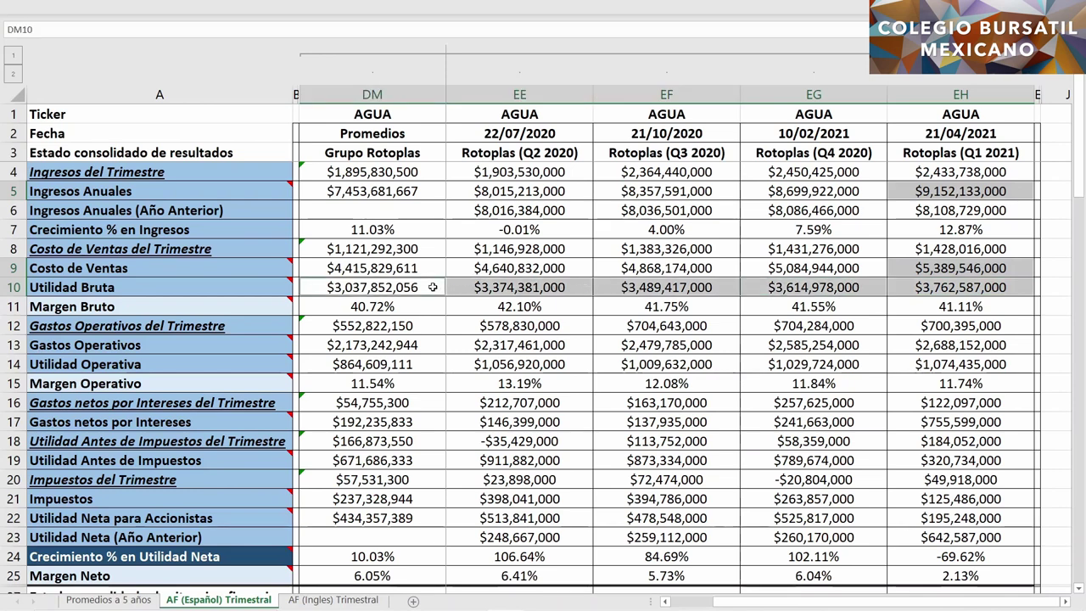
- Highlight the Margen Bruto percentages for Q1 2021, the three 2020 quarters and the average to compare them
{"action": "left_click", "coordinate": [923, 310], "text": "ctrl"}
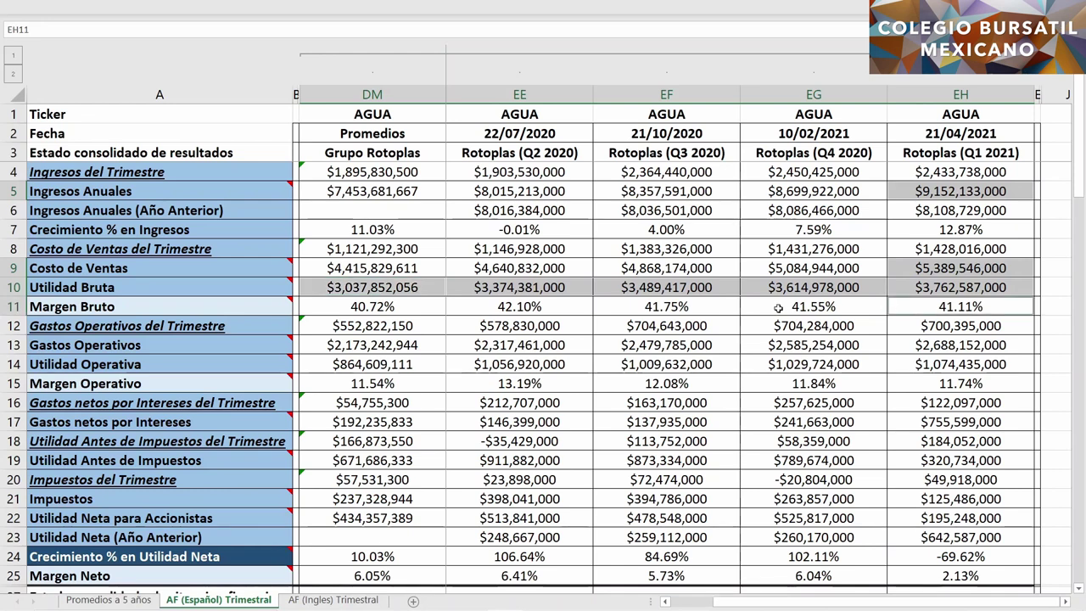
{"action": "left_click_drag", "start_coordinate": [779, 309], "coordinate": [577, 313], "text": "ctrl"}
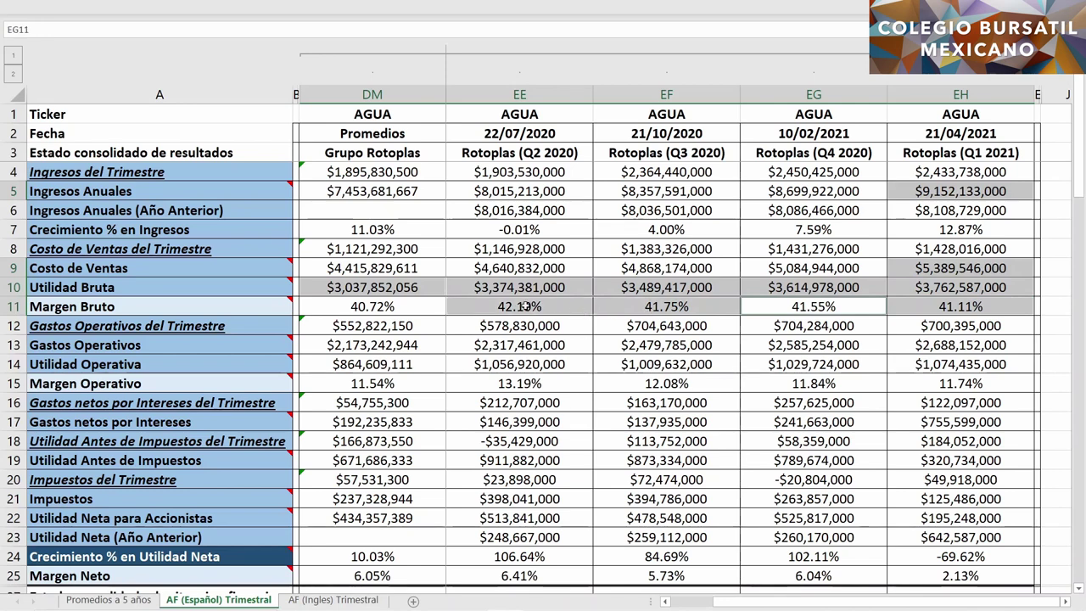
{"action": "left_click", "coordinate": [405, 306], "text": "ctrl"}
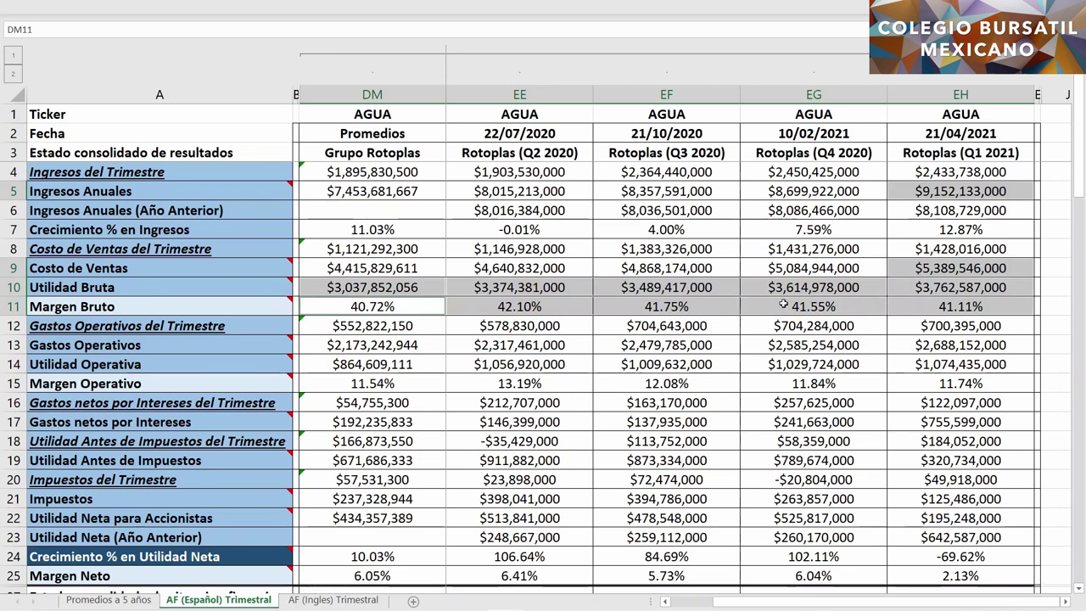
- Compare Gastos Operativos del Trimestre and the annual Gastos Operativos by highlighting both rows for all four quarters and the average
{"action": "left_click", "coordinate": [903, 326]}
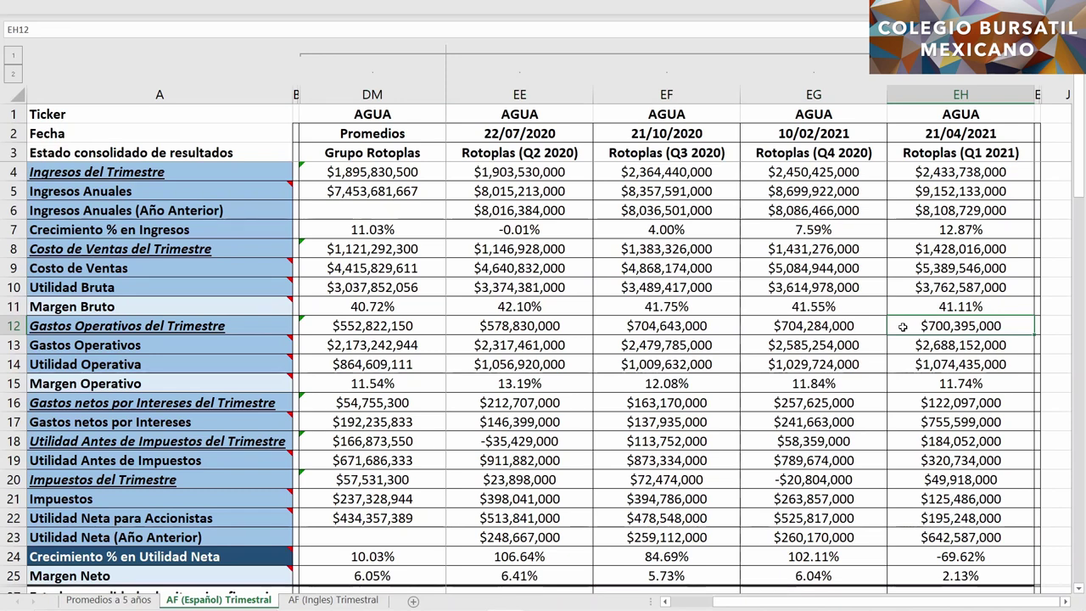
{"action": "left_click_drag", "start_coordinate": [764, 326], "coordinate": [707, 326], "text": "ctrl"}
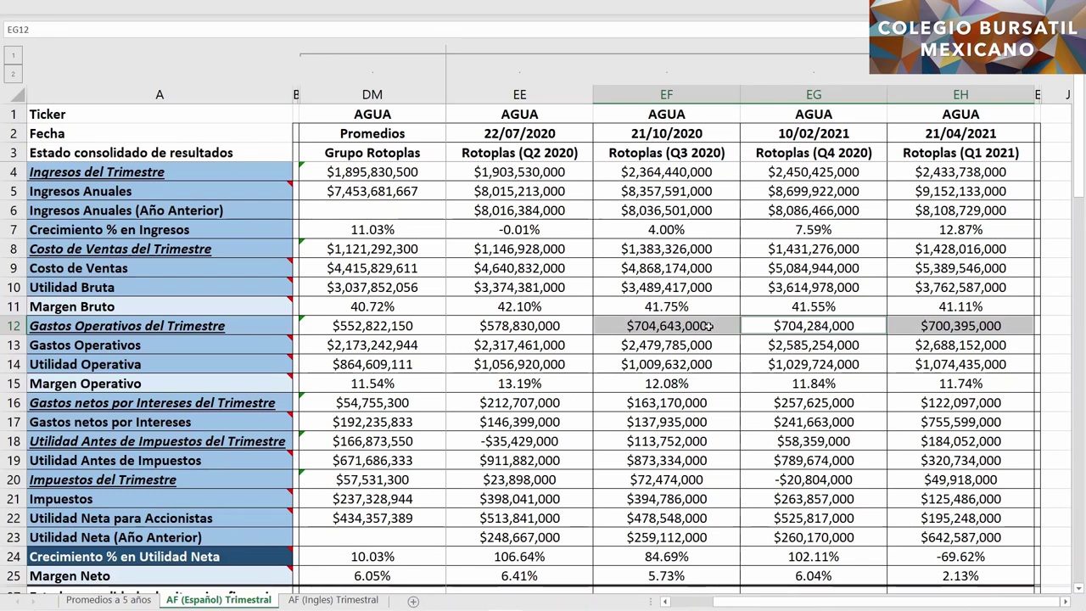
{"action": "left_click", "coordinate": [573, 327], "text": "ctrl"}
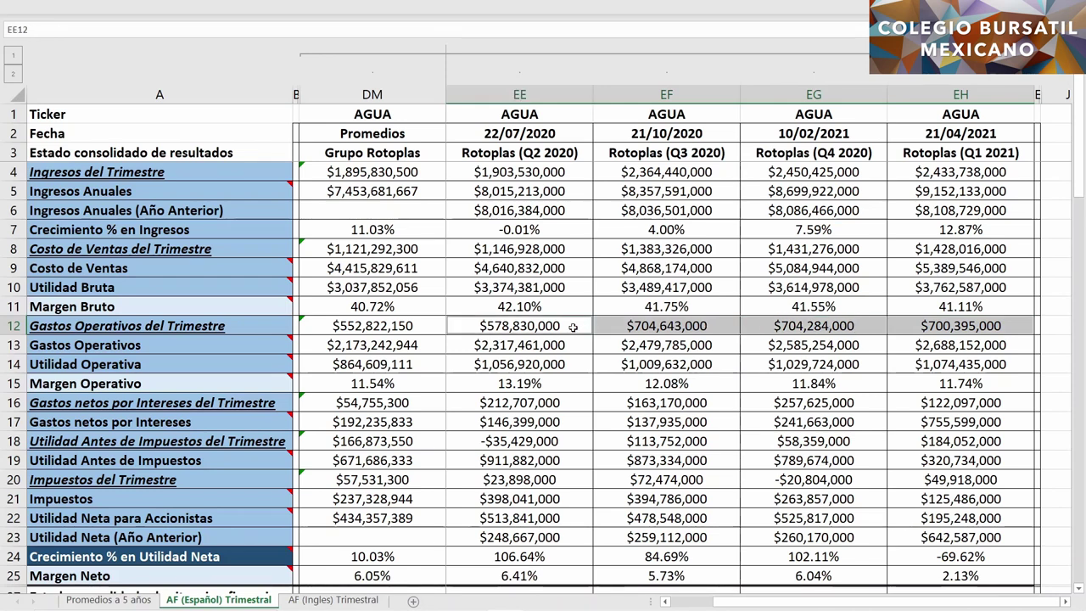
{"action": "left_click", "coordinate": [433, 327], "text": "ctrl"}
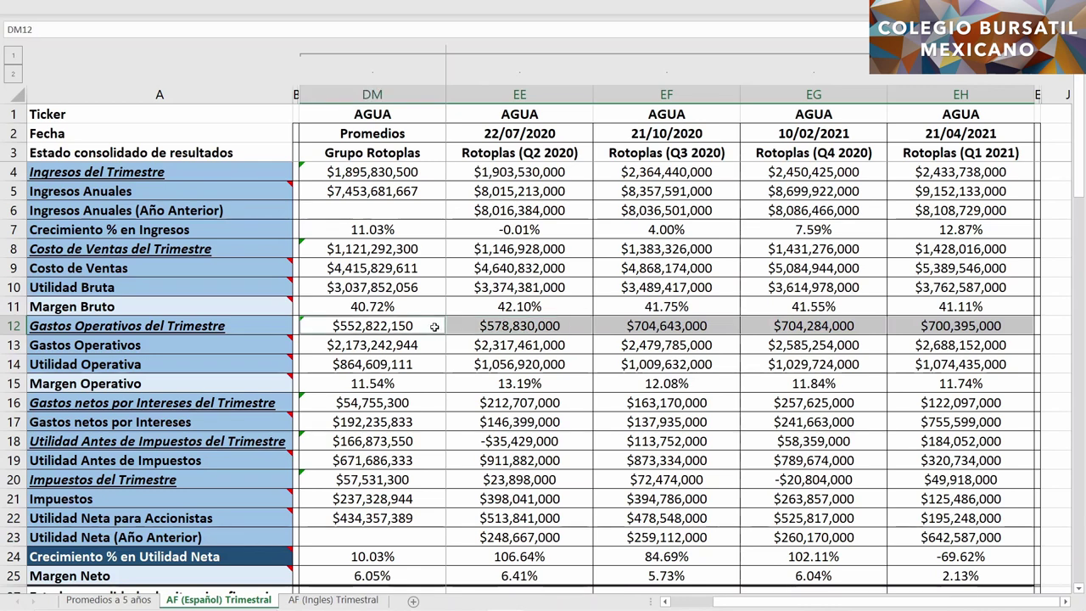
{"action": "left_click", "coordinate": [908, 343], "text": "ctrl"}
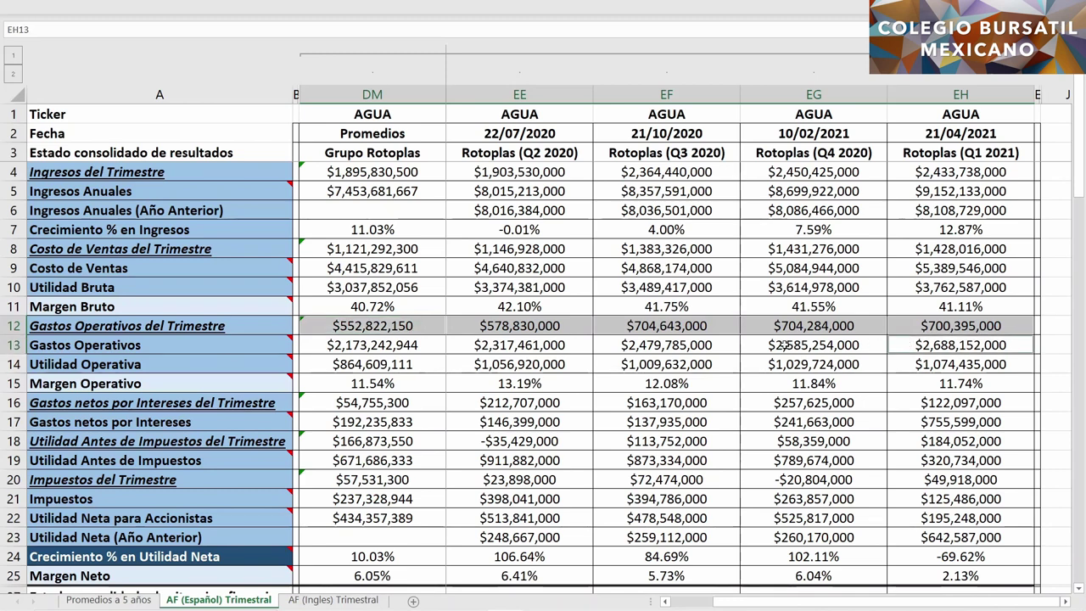
{"action": "left_click_drag", "start_coordinate": [783, 345], "coordinate": [563, 346]}
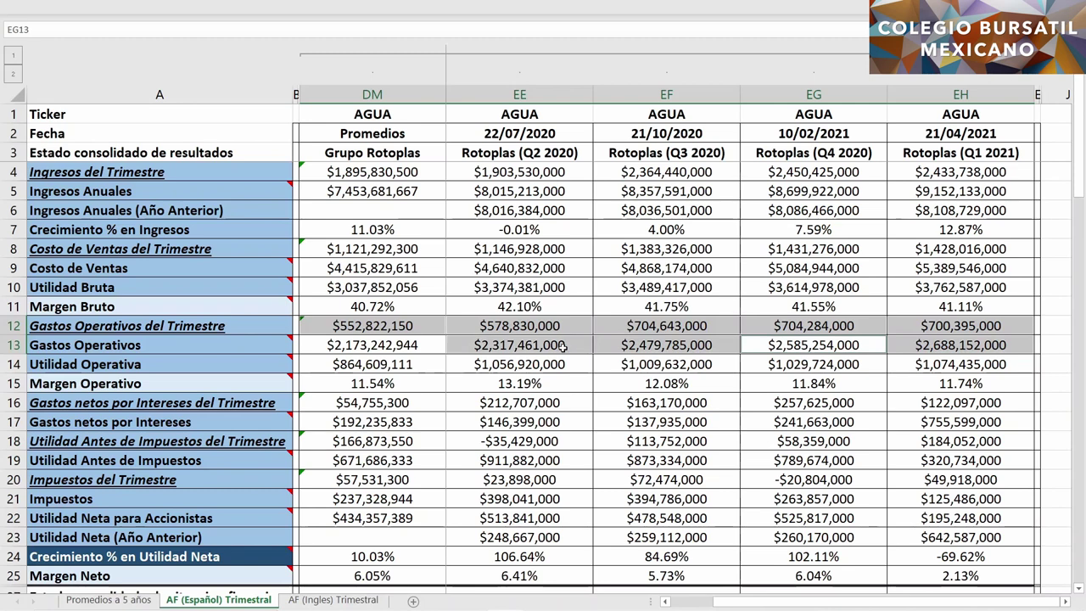
{"action": "left_click", "coordinate": [431, 344]}
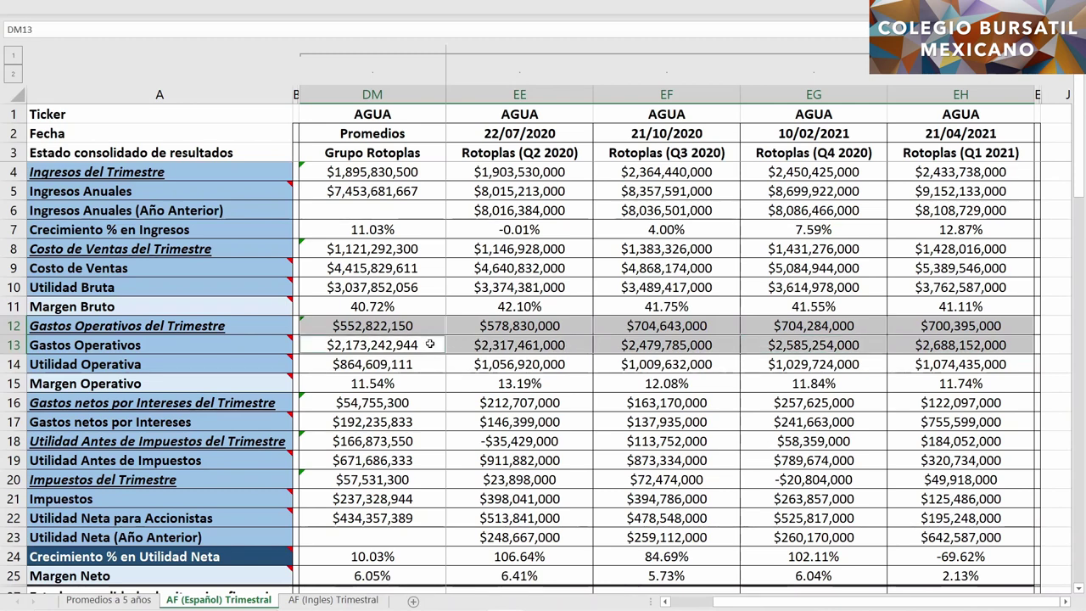
- Relate Q1 2021 Utilidad Bruta and Gastos Operativos to Utilidad Operativa, and highlight Utilidad Operativa for the other quarters and the average
{"action": "left_click", "coordinate": [900, 287]}
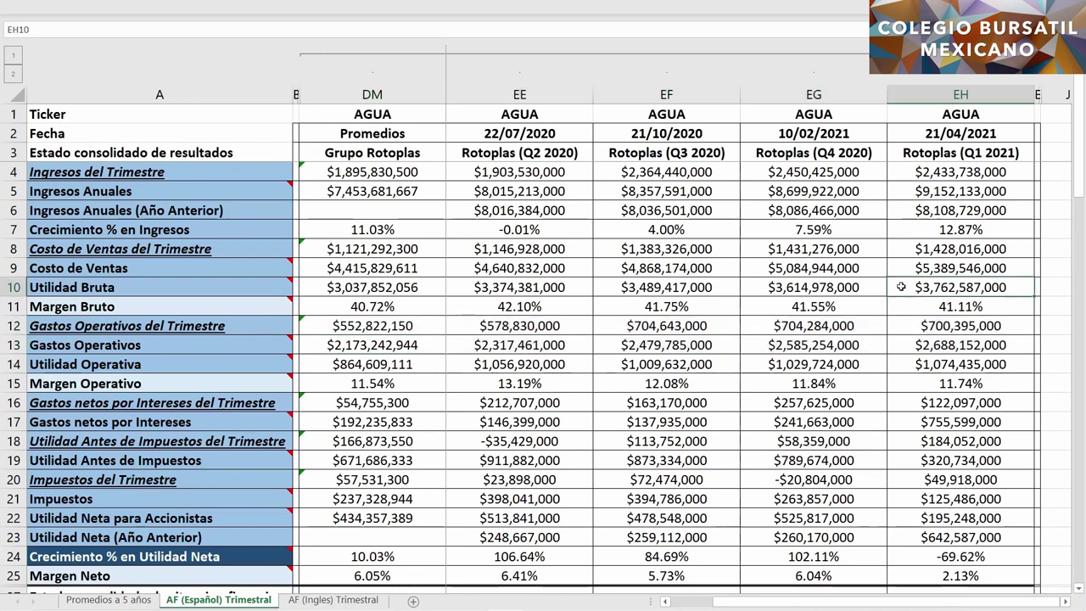
{"action": "left_click", "coordinate": [904, 348], "text": "ctrl"}
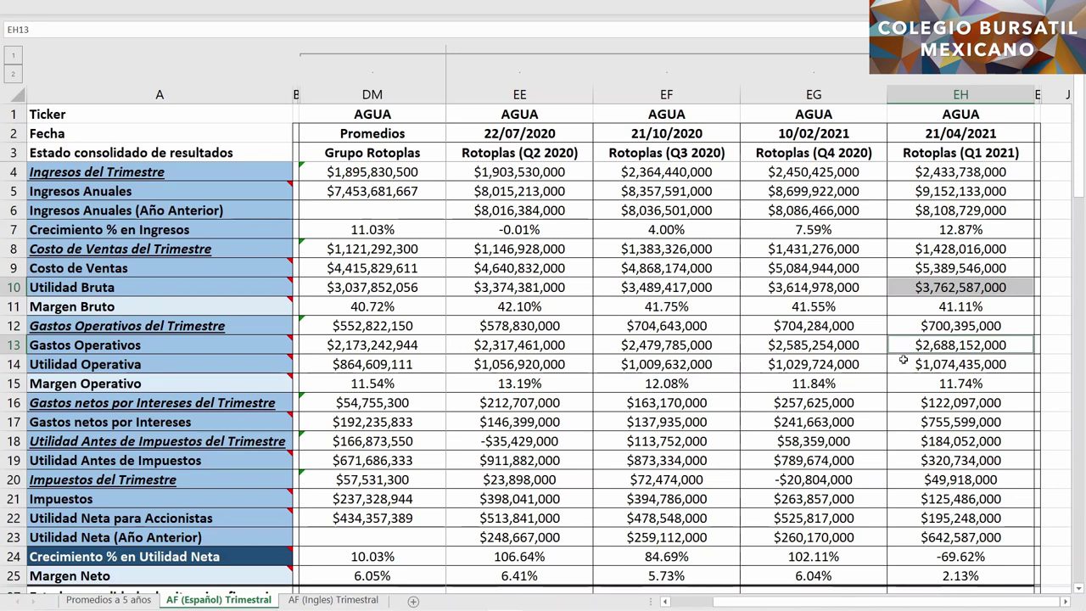
{"action": "left_click", "coordinate": [901, 363], "text": "ctrl"}
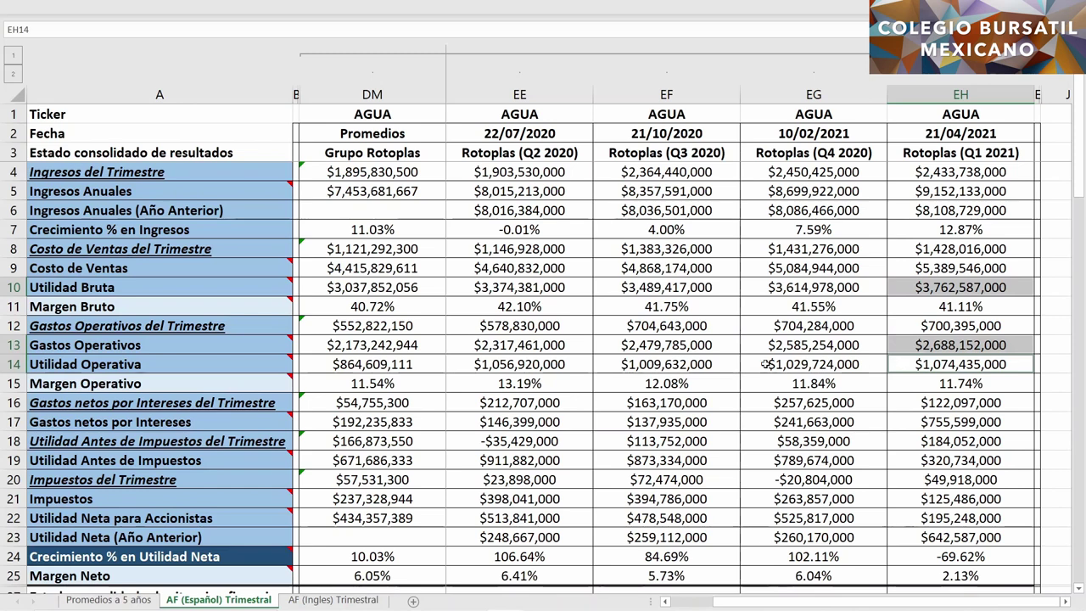
{"action": "left_click_drag", "start_coordinate": [774, 365], "coordinate": [573, 368]}
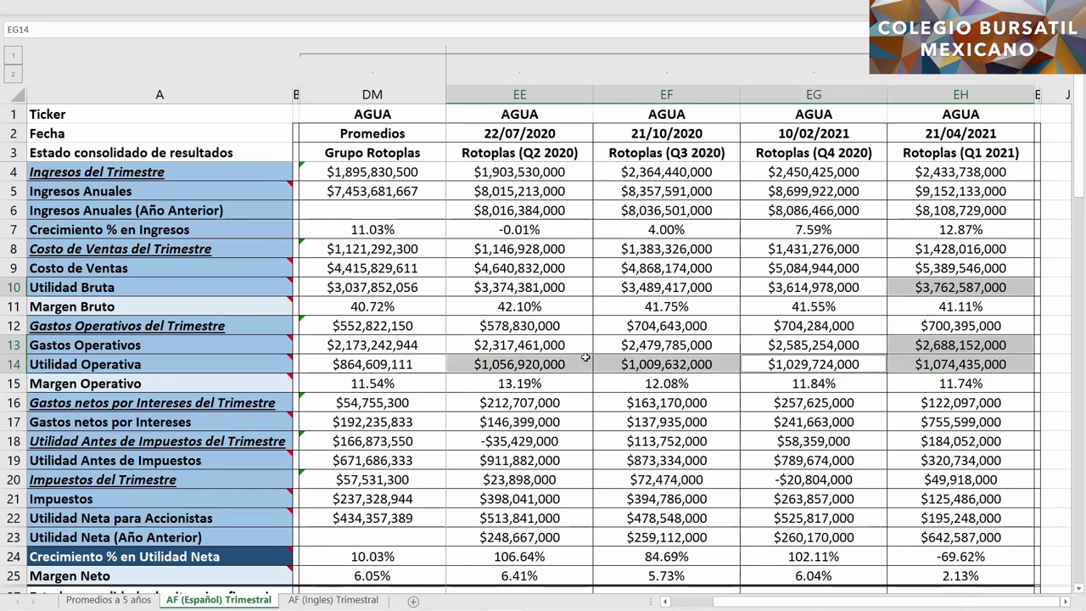
{"action": "left_click", "coordinate": [425, 364], "text": "ctrl"}
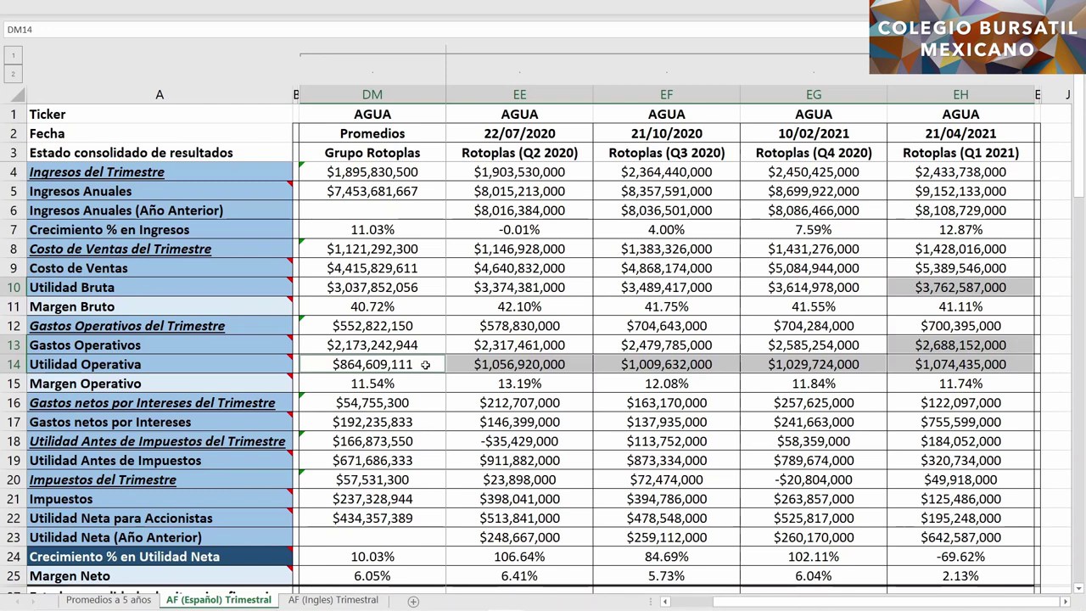
- Add the Margen Operativo percentages for Q1 2021, the average and the three 2020 quarters to the highlighted cells
{"action": "left_click", "coordinate": [911, 382], "text": "ctrl"}
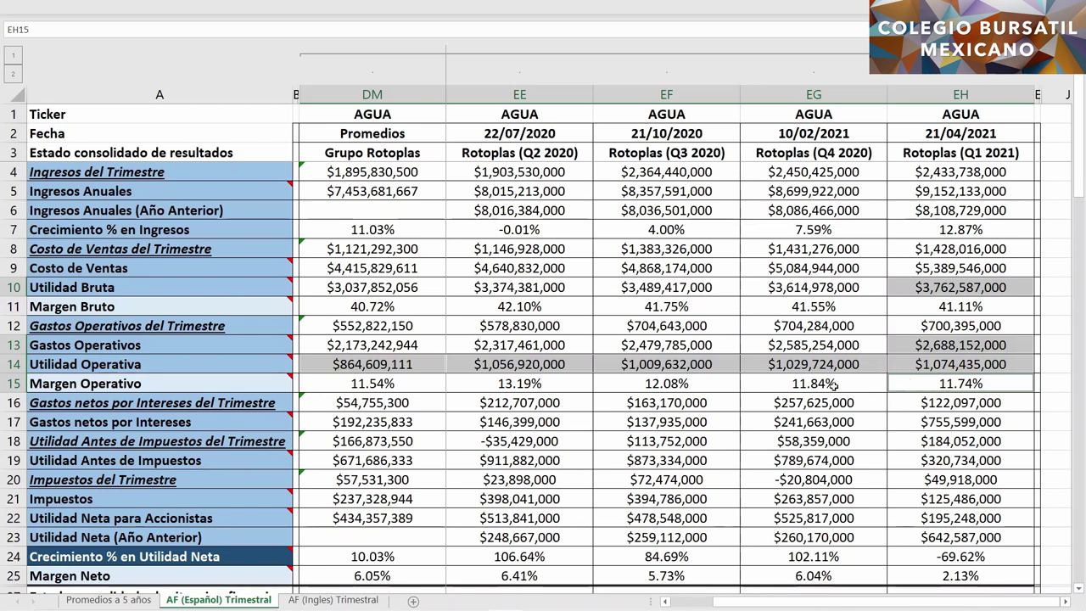
{"action": "left_click", "coordinate": [432, 387], "text": "ctrl"}
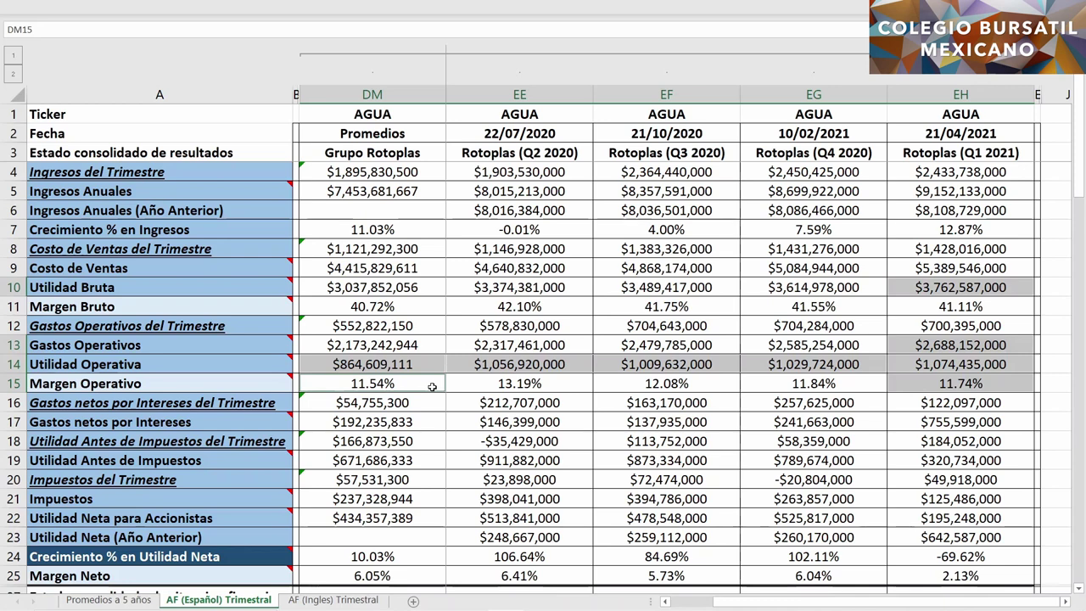
{"action": "left_click", "coordinate": [556, 384], "text": "ctrl"}
{"action": "left_click_drag", "start_coordinate": [599, 386], "coordinate": [783, 386]}
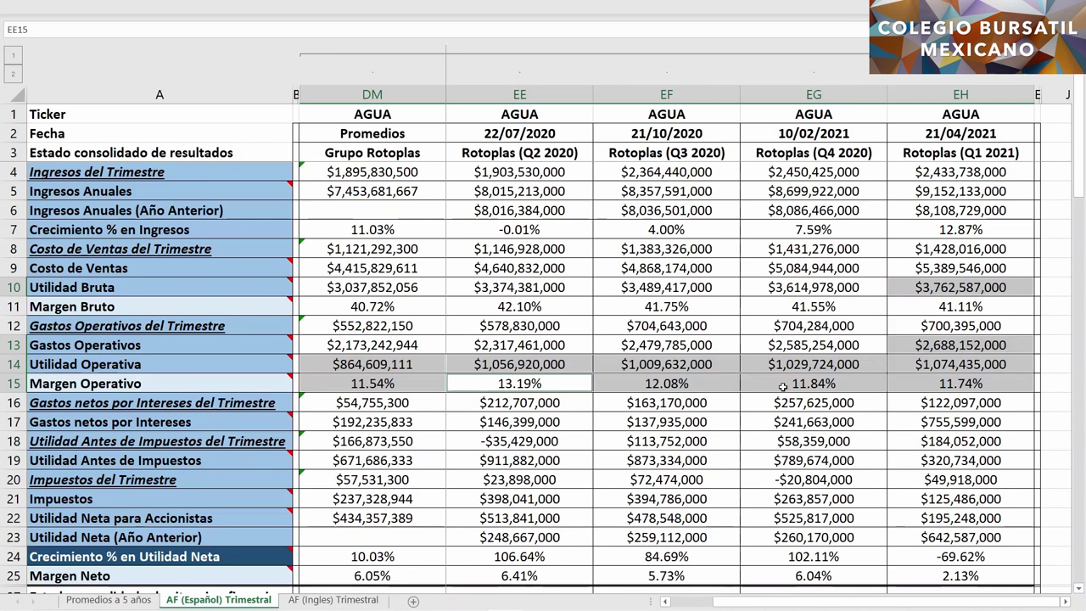
- In a fresh selection, highlight the quarterly and annual Gastos netos por Intereses across the four quarters and the average column
{"action": "left_click", "coordinate": [903, 404]}
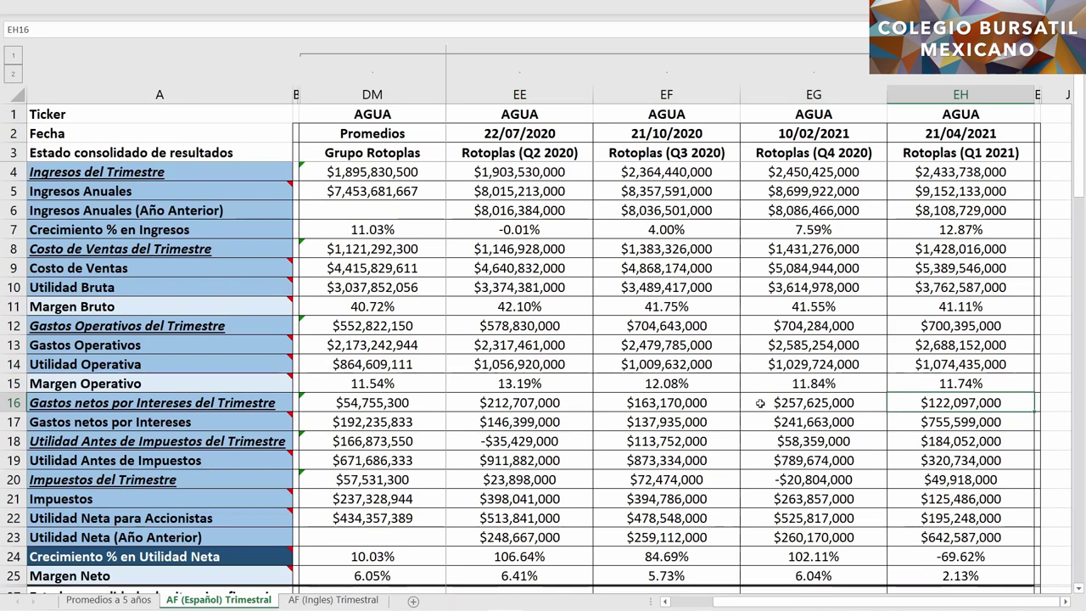
{"action": "left_click_drag", "start_coordinate": [760, 404], "coordinate": [567, 405]}
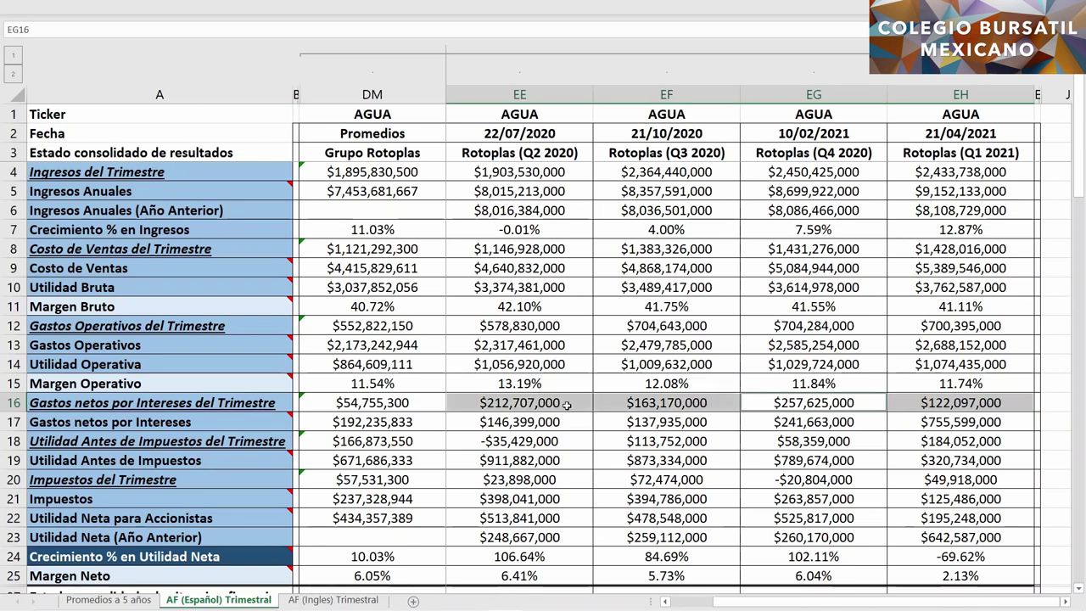
{"action": "left_click", "coordinate": [428, 403], "text": "ctrl"}
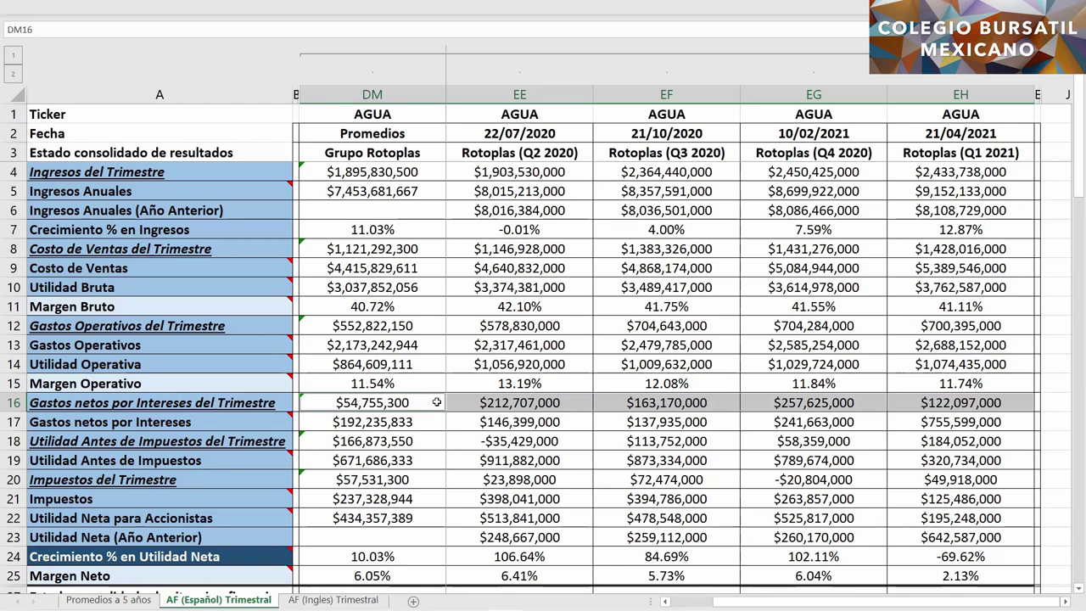
{"action": "left_click", "coordinate": [904, 422], "text": "ctrl"}
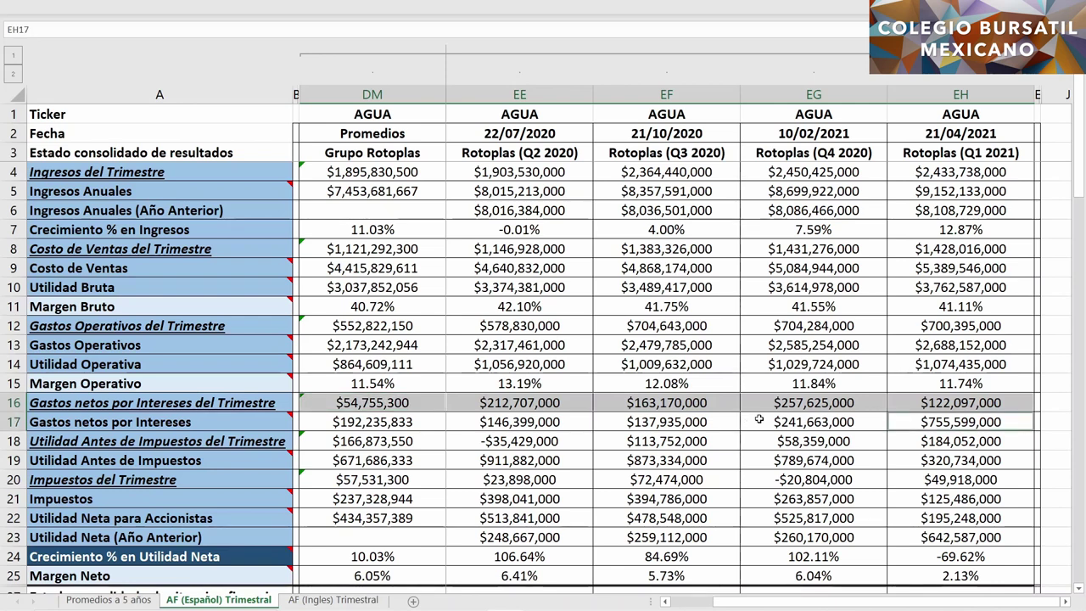
{"action": "left_click_drag", "start_coordinate": [754, 422], "coordinate": [583, 421]}
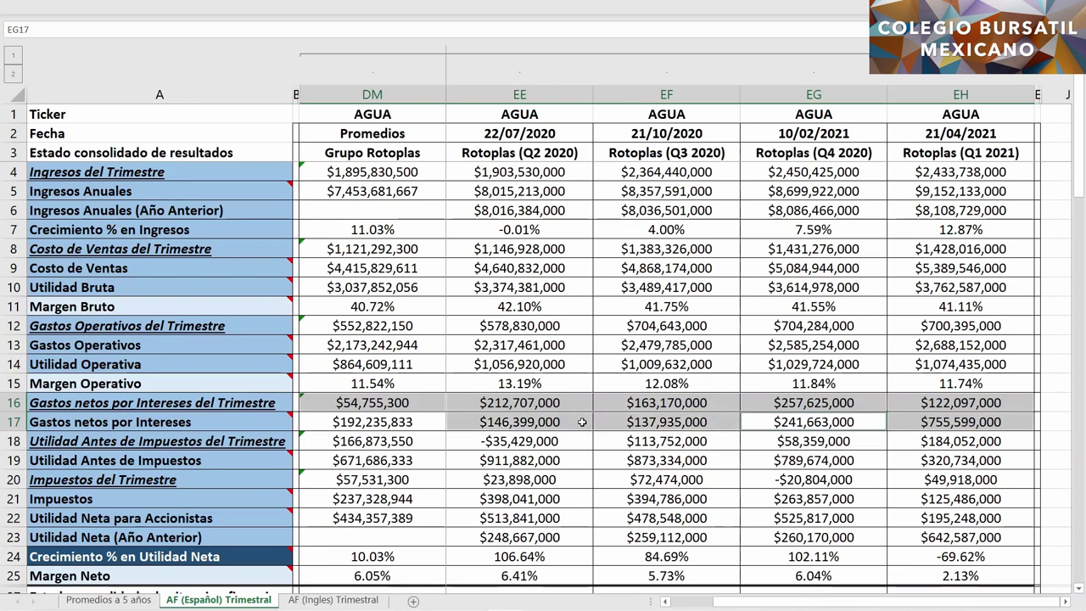
{"action": "left_click", "coordinate": [424, 422], "text": "ctrl"}
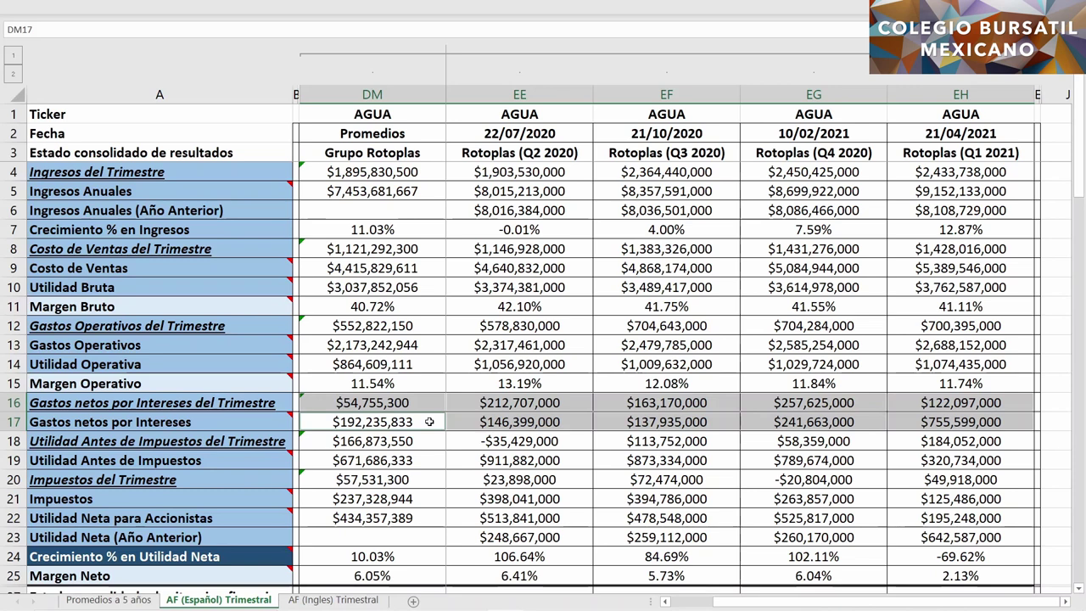
- Start a new selection comparing Utilidad Antes de Impuestos, quarterly and annual, for Q1 2021, the three 2020 quarters and the average
{"action": "left_click", "coordinate": [907, 443]}
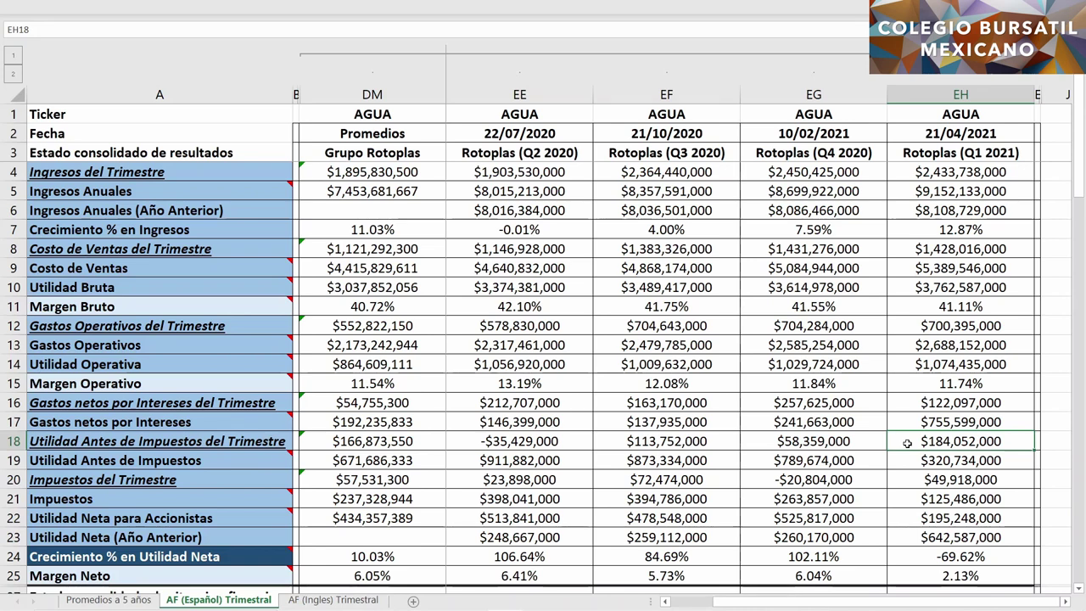
{"action": "left_click_drag", "start_coordinate": [772, 442], "coordinate": [563, 442]}
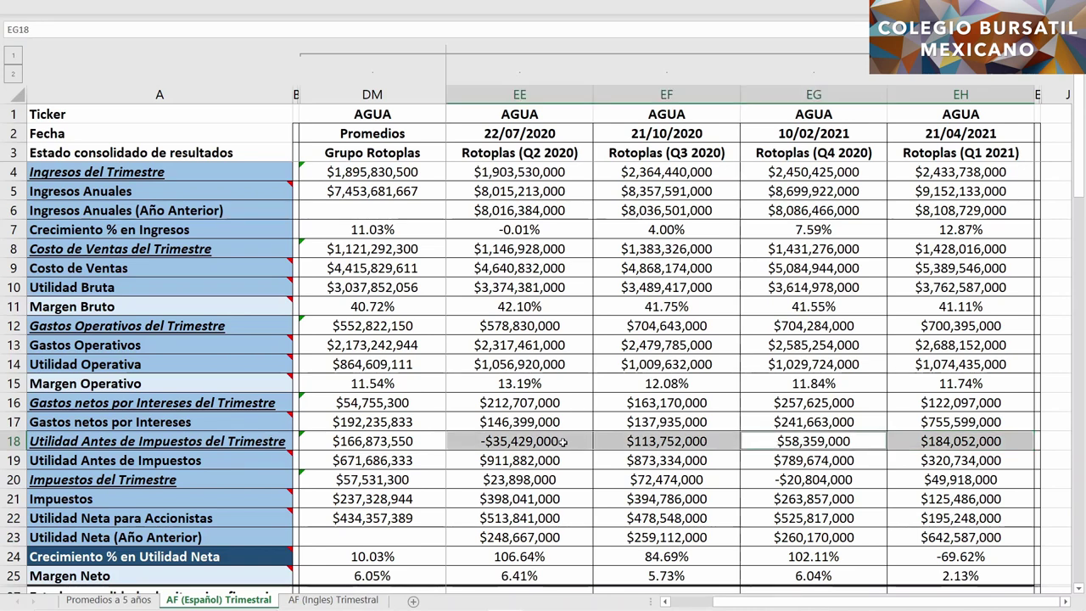
{"action": "left_click", "coordinate": [425, 441], "text": "ctrl"}
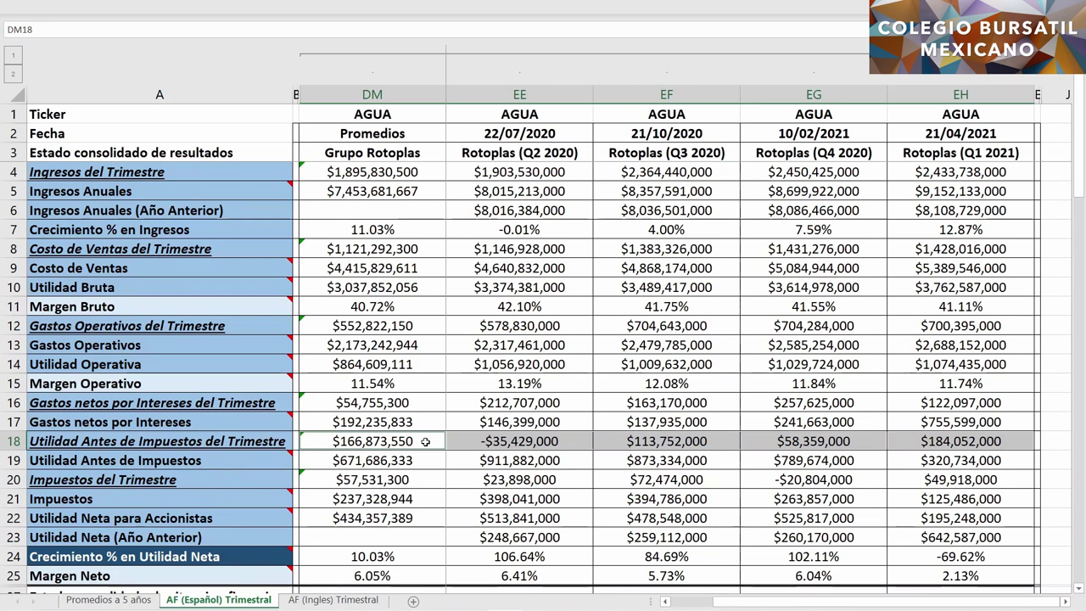
{"action": "left_click", "coordinate": [905, 461], "text": "ctrl"}
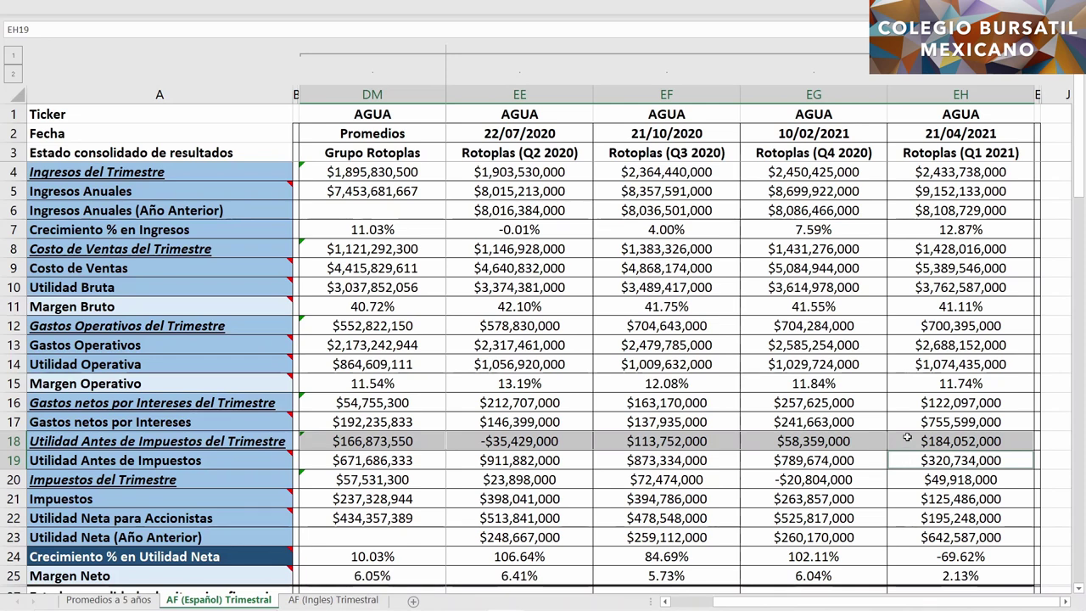
{"action": "left_click_drag", "start_coordinate": [756, 460], "coordinate": [565, 460]}
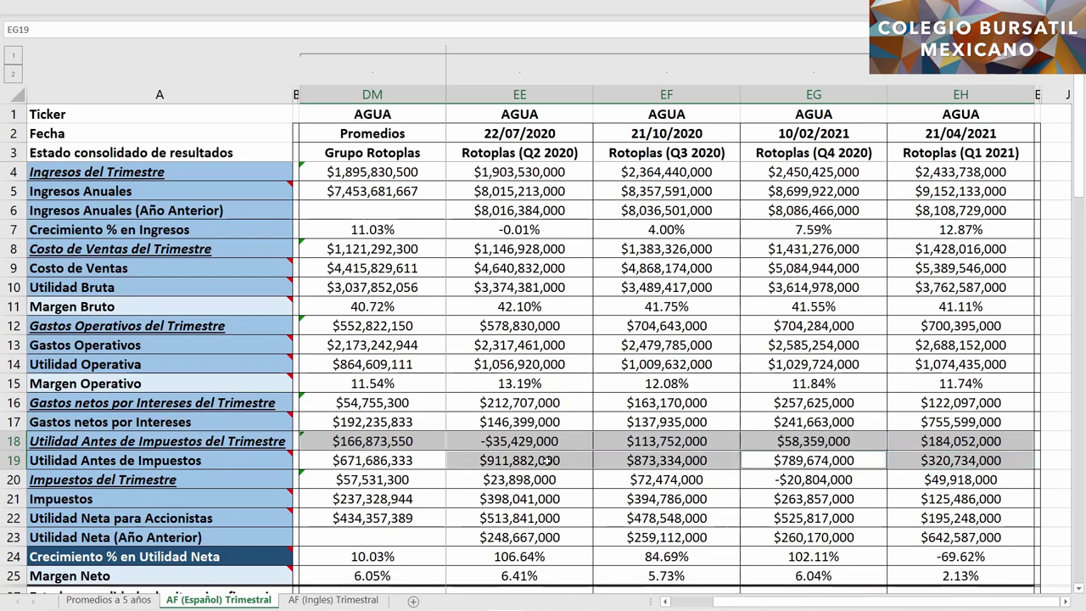
{"action": "left_click", "coordinate": [424, 460], "text": "ctrl"}
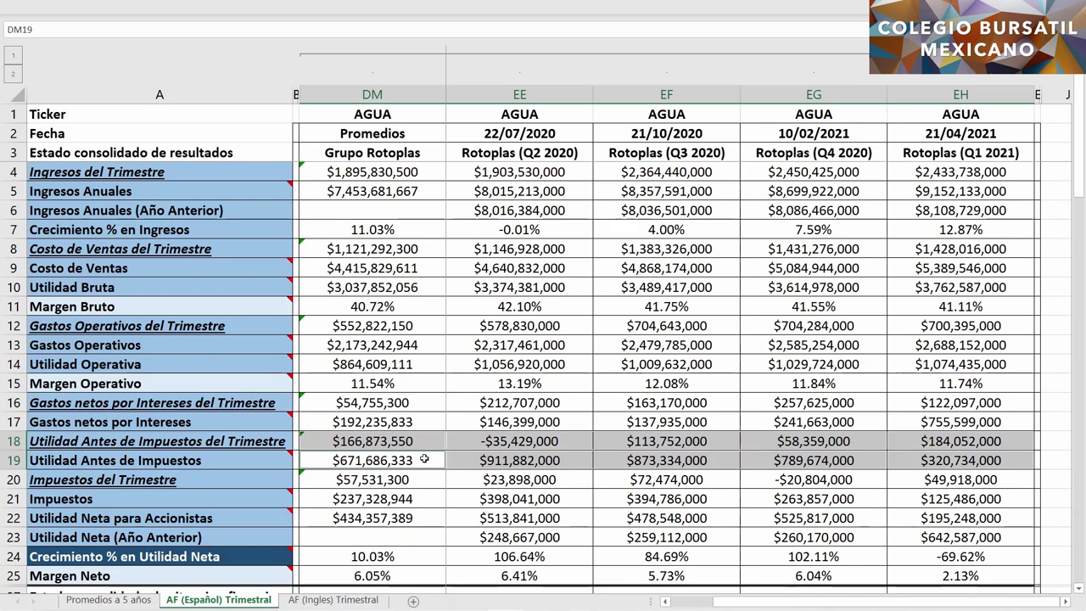
- Highlight Impuestos del Trimestre and the annual Impuestos for every quarter and the average in a new selection to compare them
{"action": "left_click", "coordinate": [906, 480]}
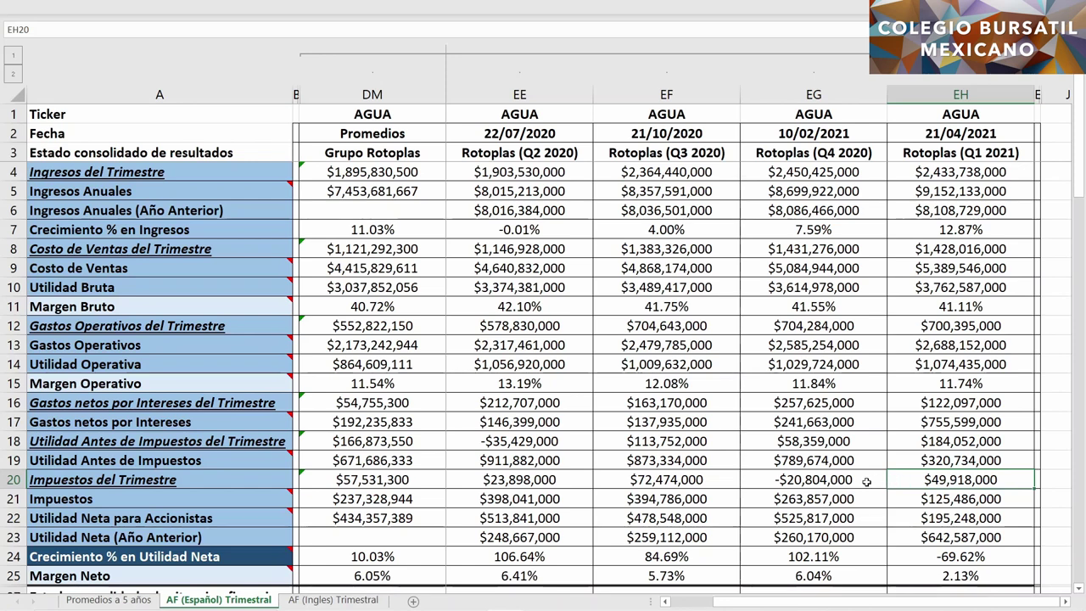
{"action": "left_click", "coordinate": [615, 481], "text": "ctrl"}
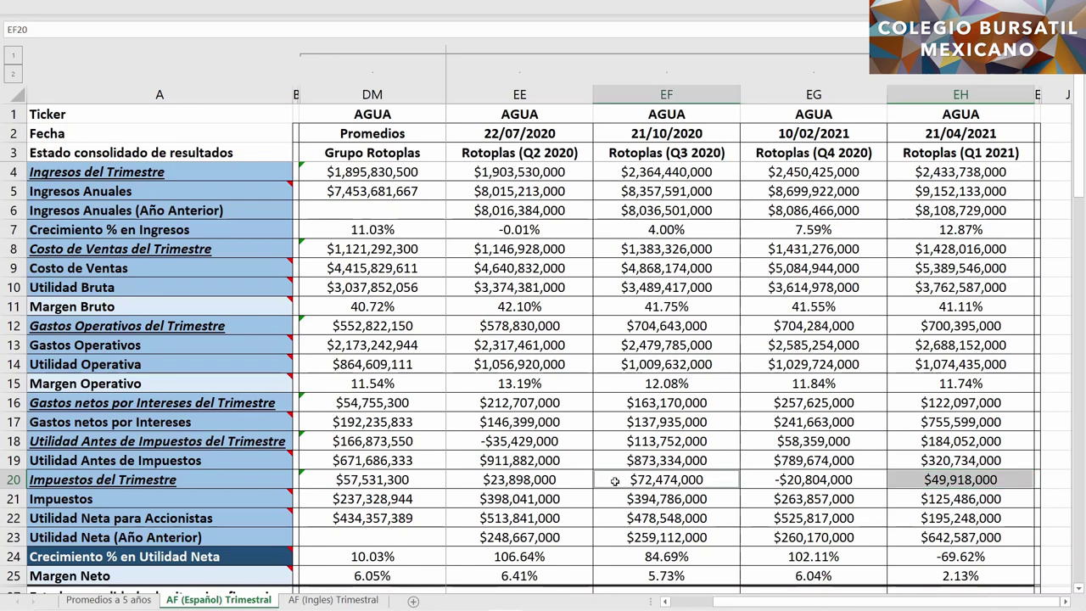
{"action": "left_click", "coordinate": [429, 480], "text": "ctrl"}
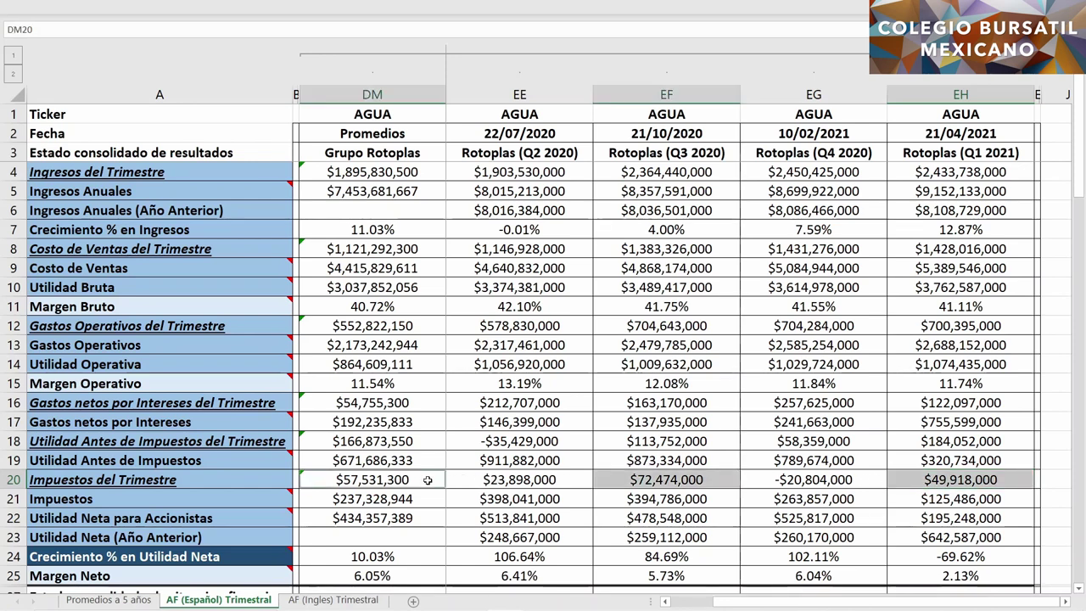
{"action": "left_click", "coordinate": [573, 480], "text": "ctrl"}
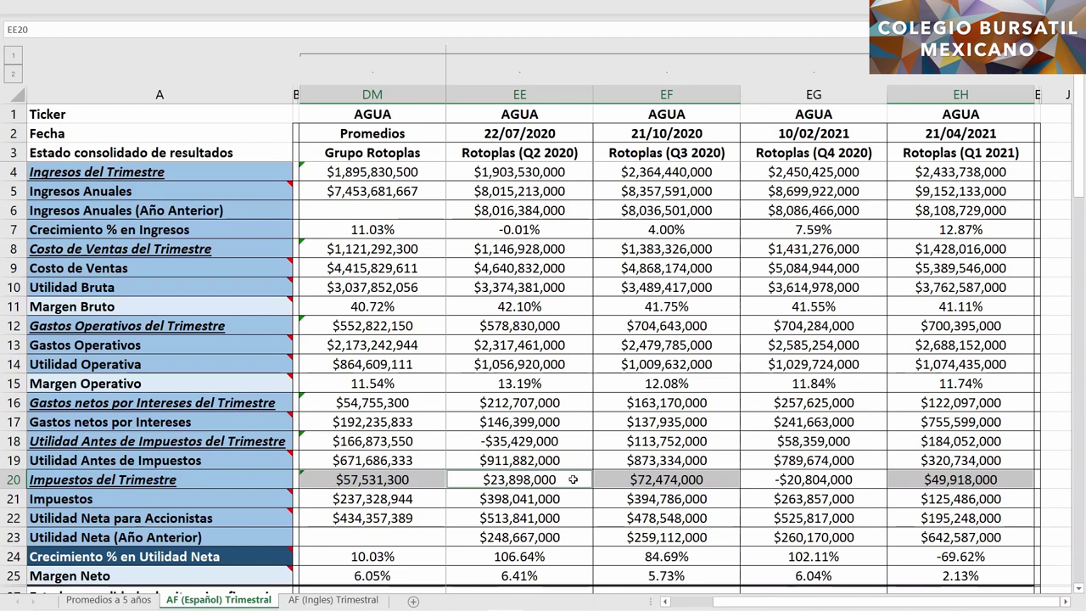
{"action": "left_click", "coordinate": [763, 482], "text": "ctrl"}
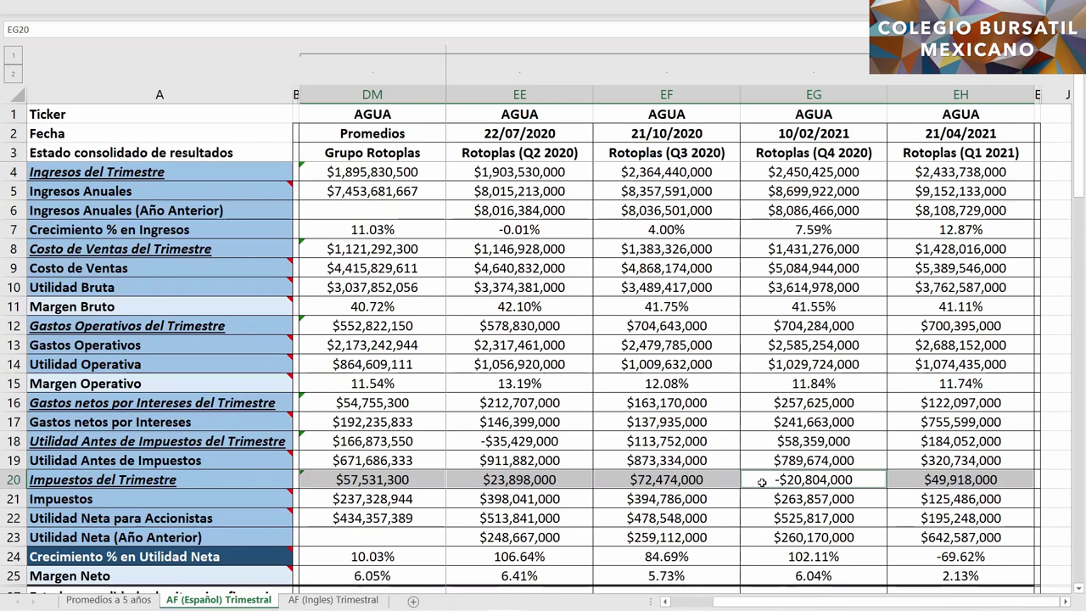
{"action": "left_click", "coordinate": [906, 497]}
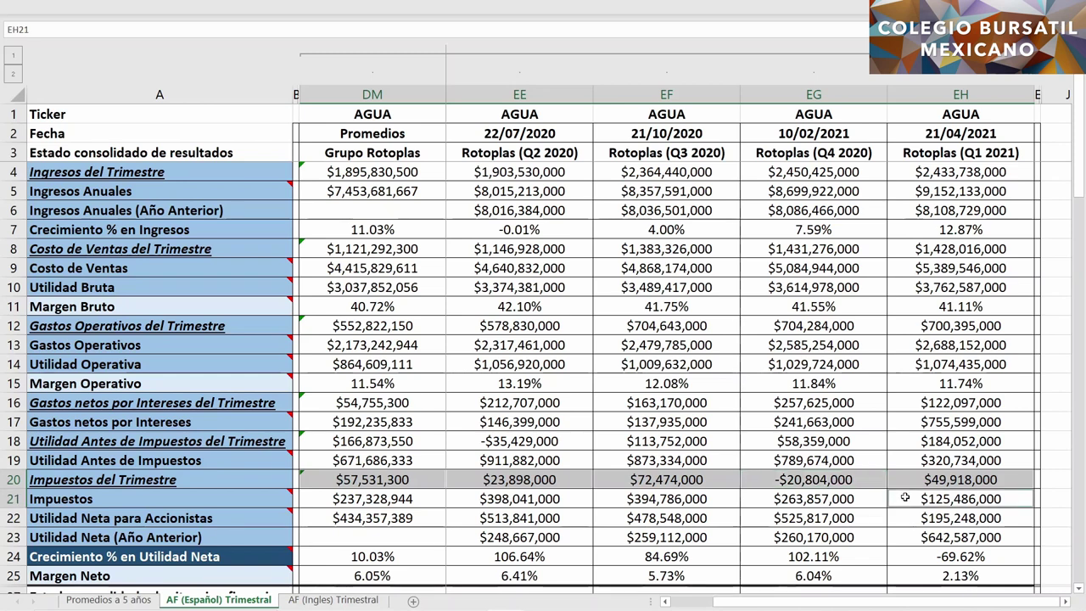
{"action": "left_click_drag", "start_coordinate": [751, 499], "coordinate": [433, 499]}
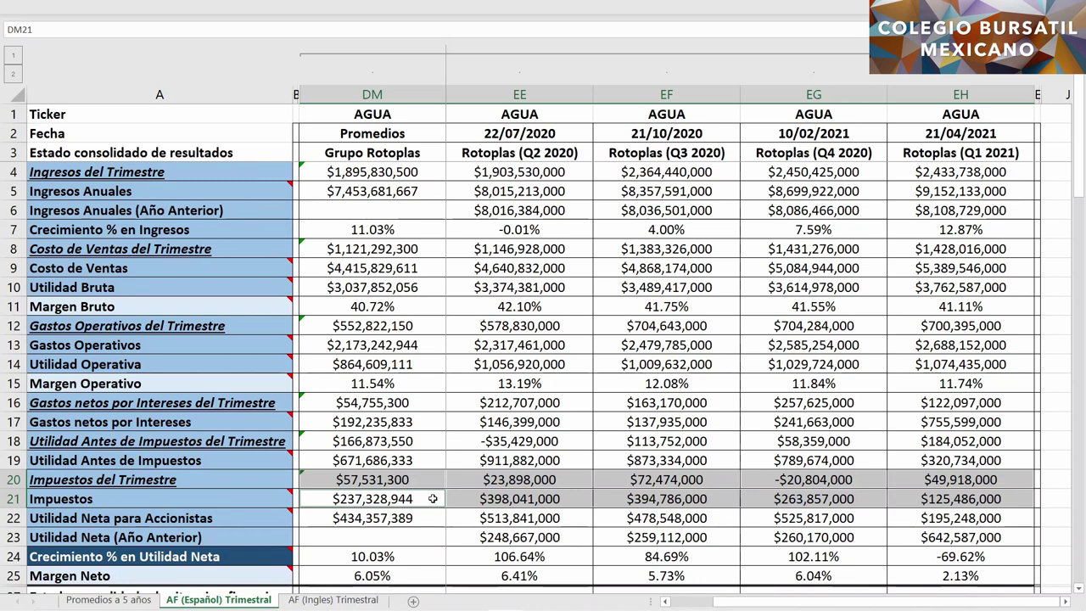
- In a fresh selection, highlight Utilidad Neta para Accionistas for all quarters and the average, plus Q1 2021's prior-year profit and Crecimiento % en Utilidad Neta
{"action": "left_click", "coordinate": [910, 519]}
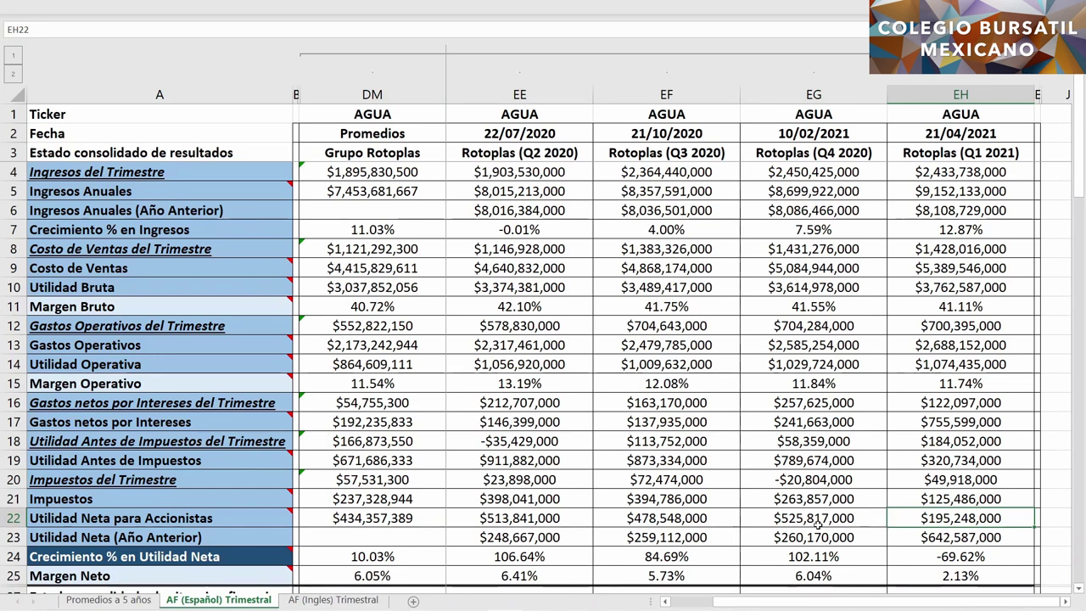
{"action": "left_click_drag", "start_coordinate": [764, 518], "coordinate": [429, 516]}
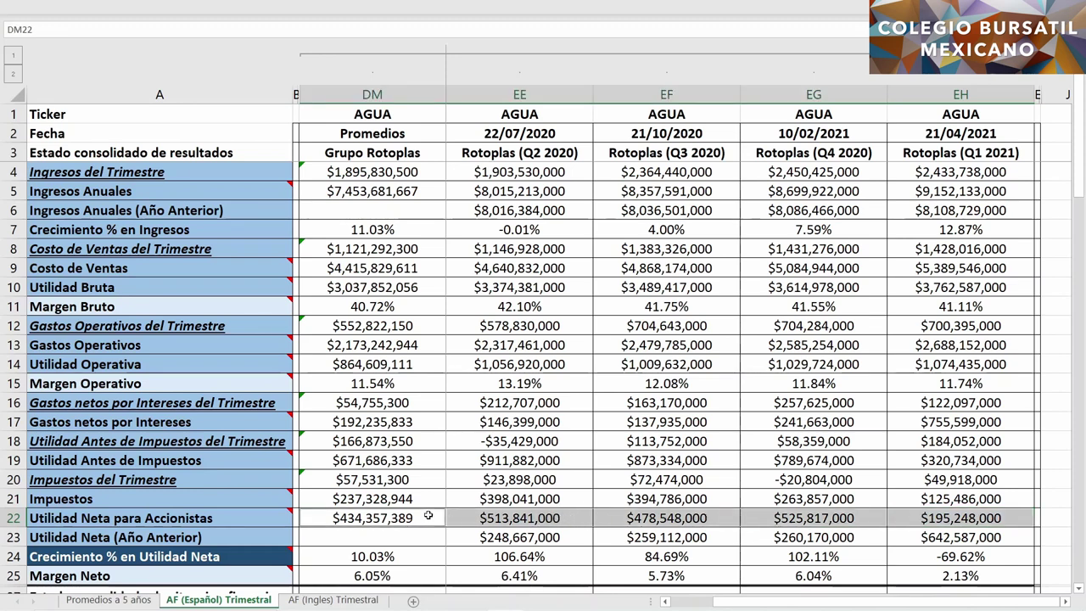
{"action": "left_click", "coordinate": [908, 540]}
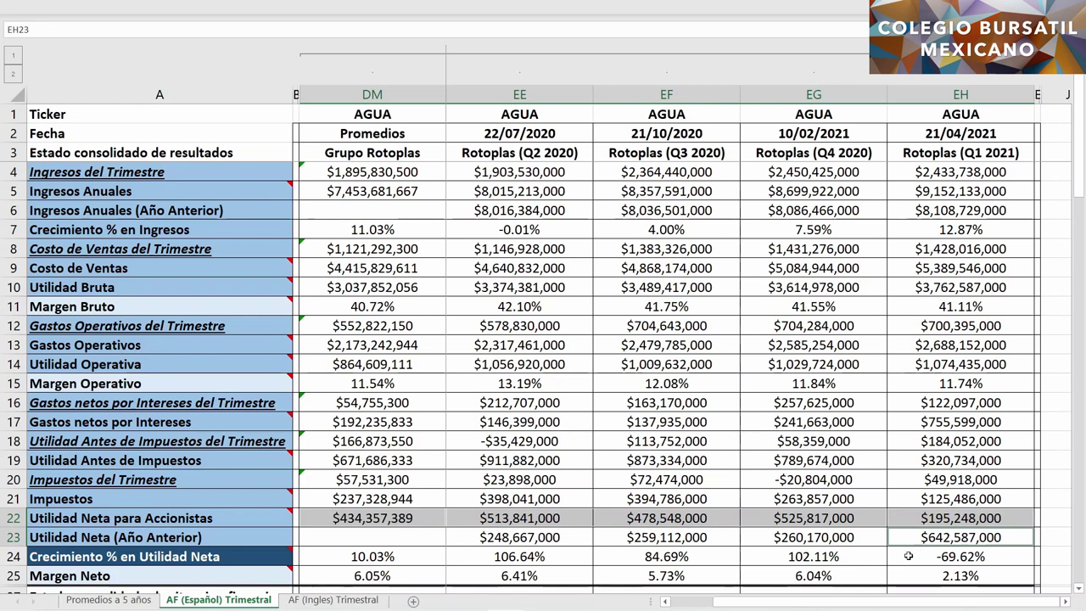
{"action": "left_click", "coordinate": [908, 557]}
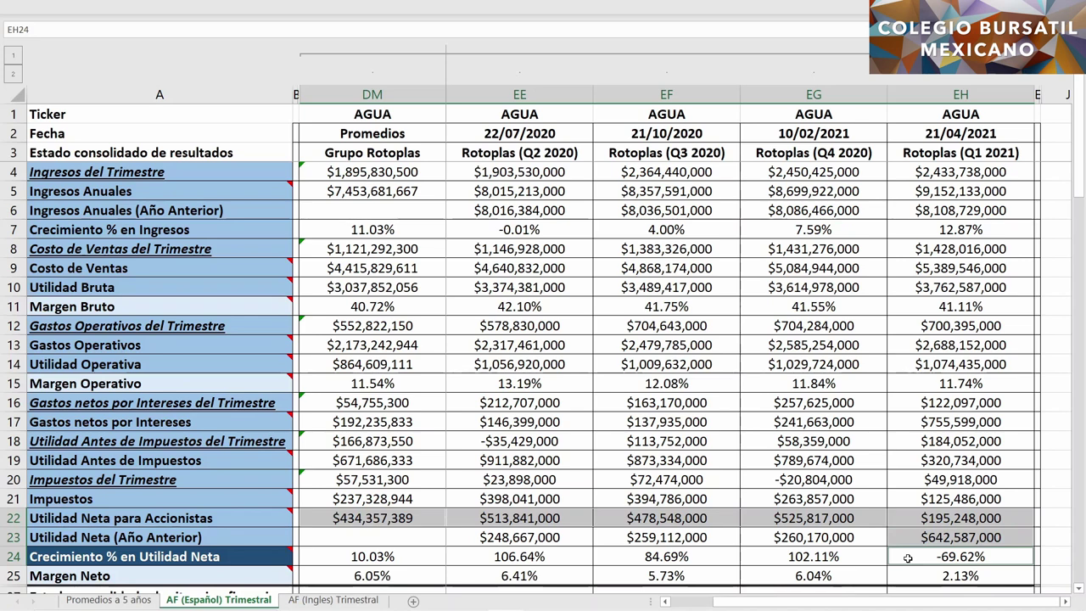
- Start a new selection with Q1 2021's Utilidad Neta para Accionistas and the Margen Neto of all four quarters and the average
{"action": "left_click", "coordinate": [907, 517]}
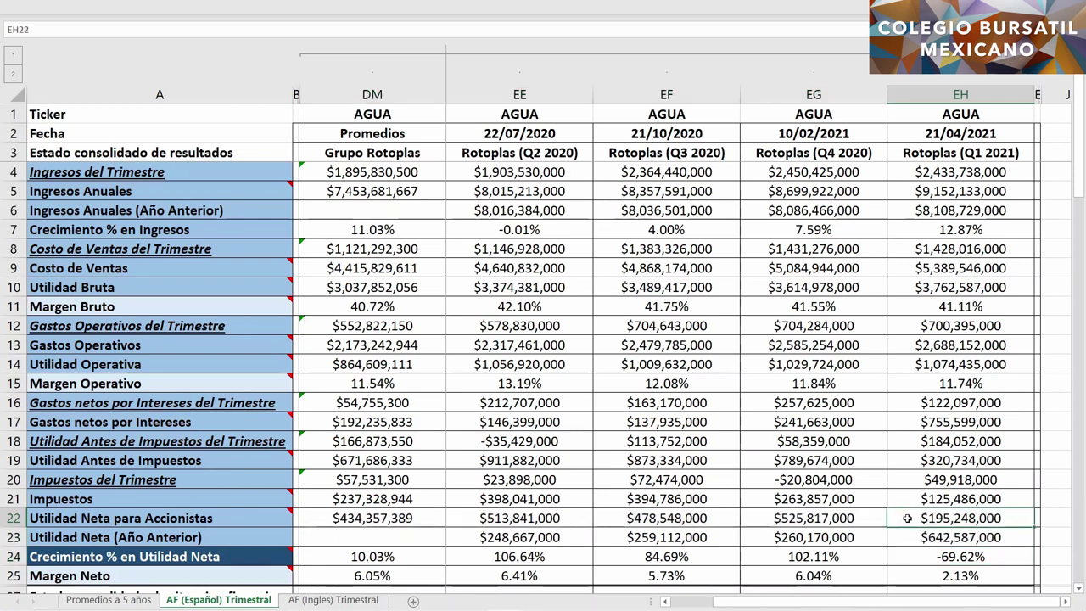
{"action": "left_click", "coordinate": [909, 574]}
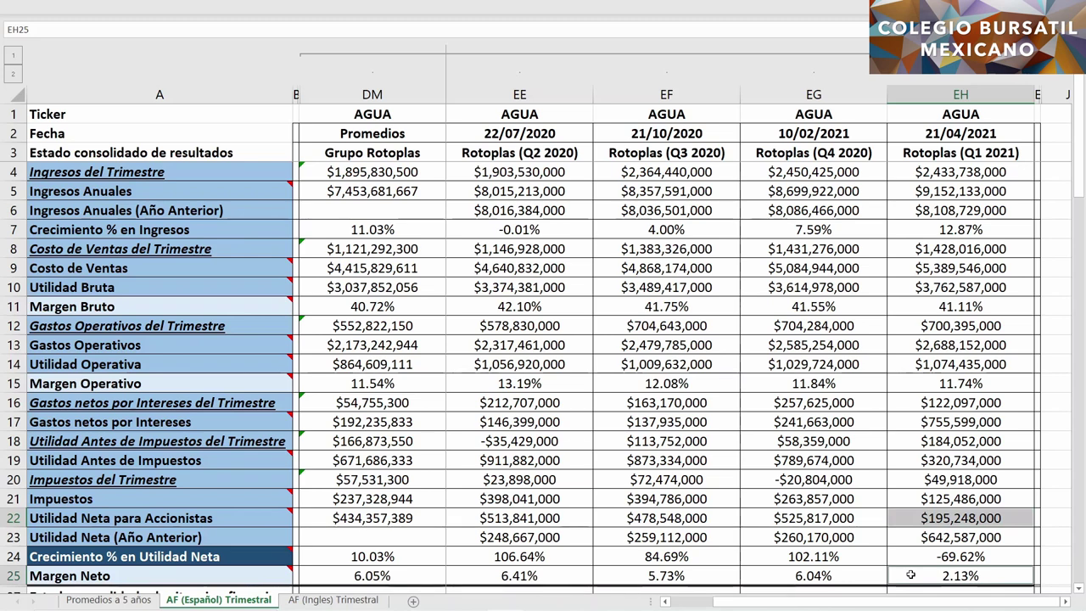
{"action": "left_click_drag", "start_coordinate": [857, 575], "coordinate": [574, 575]}
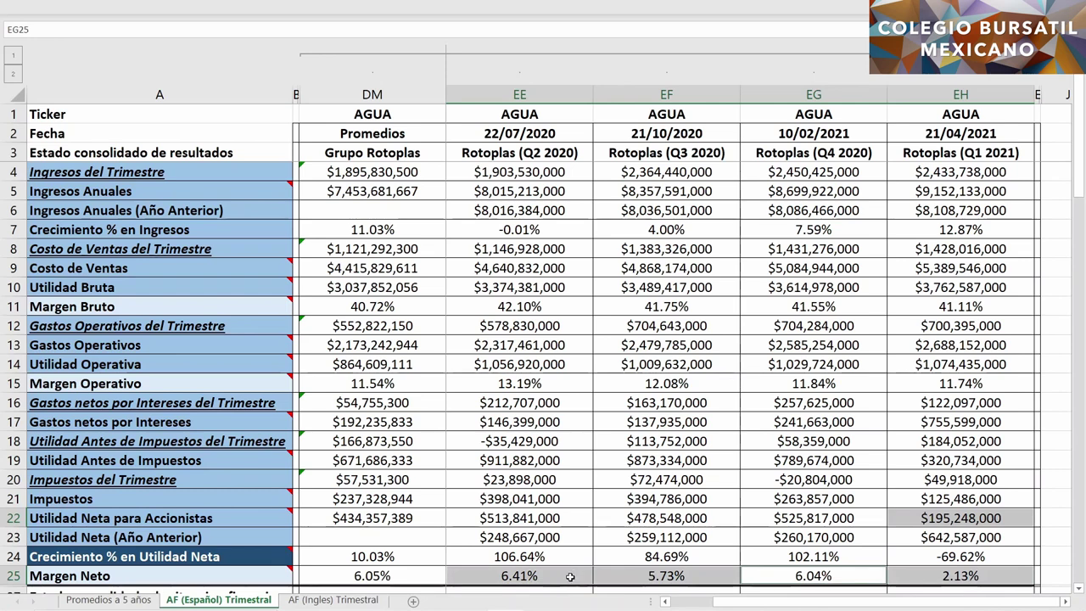
{"action": "key", "text": "Return"}
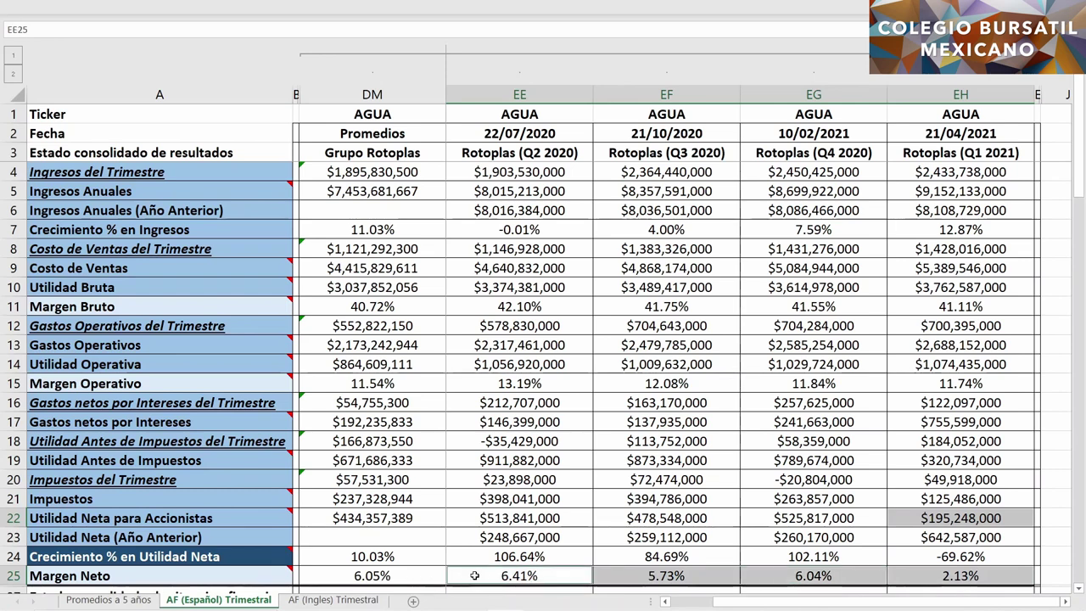
{"action": "left_click", "coordinate": [426, 576], "text": "ctrl"}
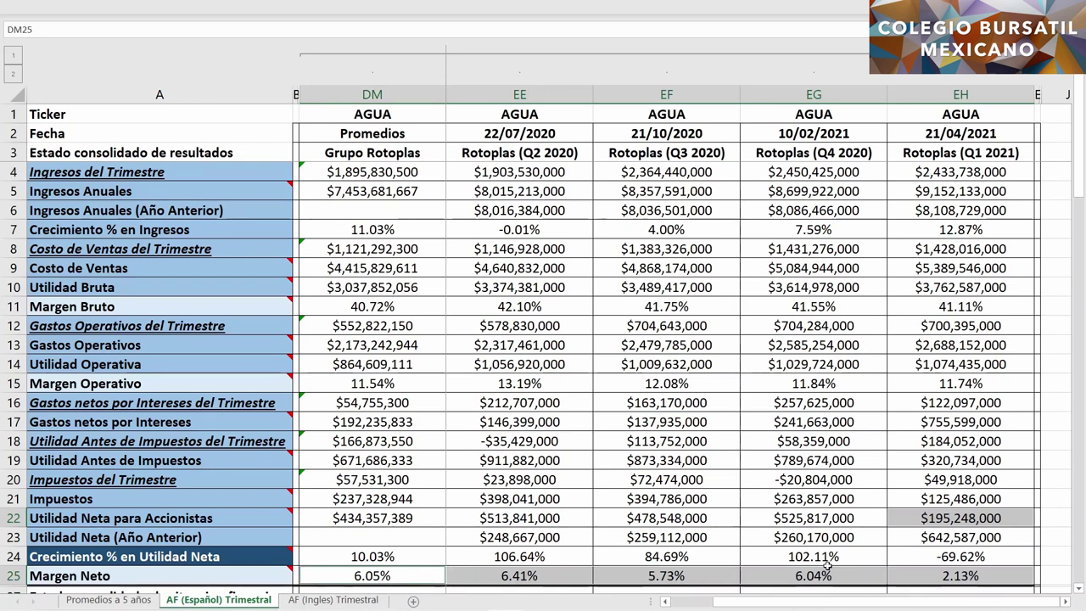
- For Q1 2021 only, highlight Margen Neto, annual Costo de Ventas, Gastos Operativos, Gastos netos por Intereses, Impuestos, Ingresos Anuales and Utilidad Neta in a new selection
{"action": "left_click", "coordinate": [921, 577]}
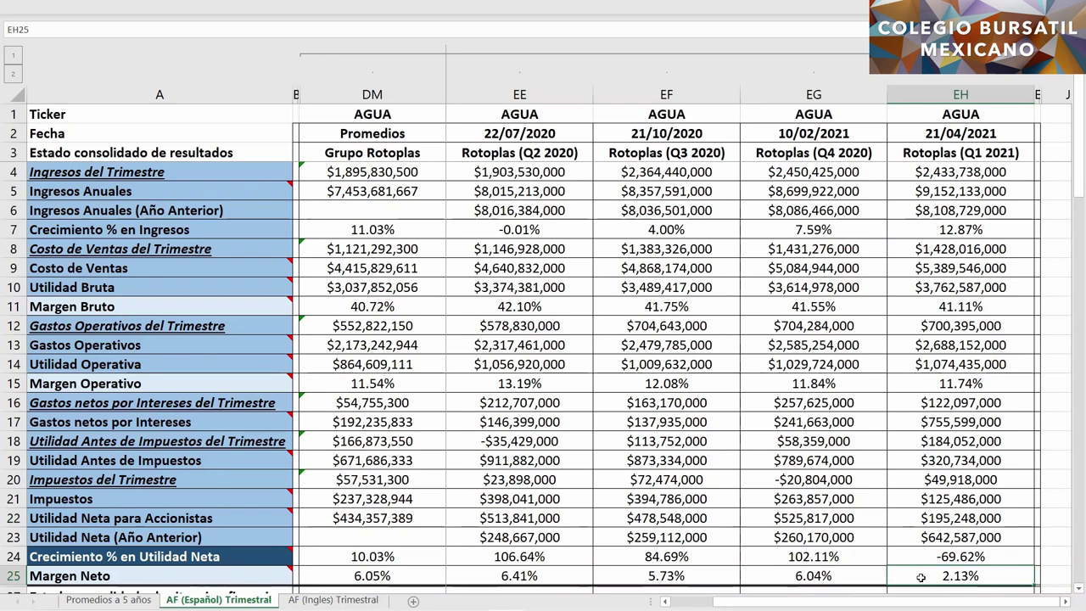
{"action": "left_click", "coordinate": [905, 271], "text": "ctrl"}
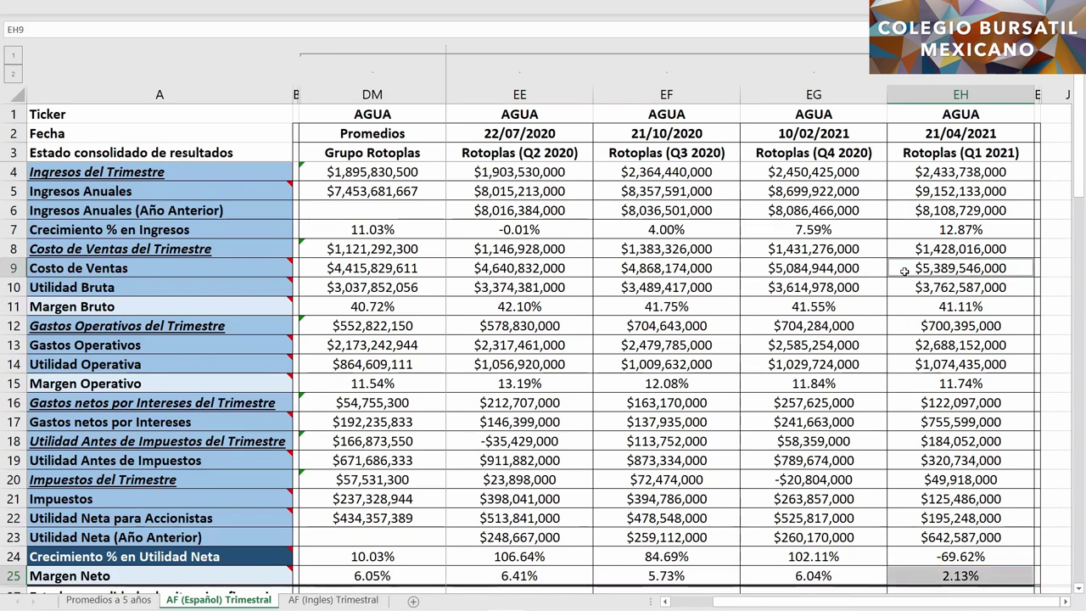
{"action": "left_click", "coordinate": [901, 346], "text": "ctrl"}
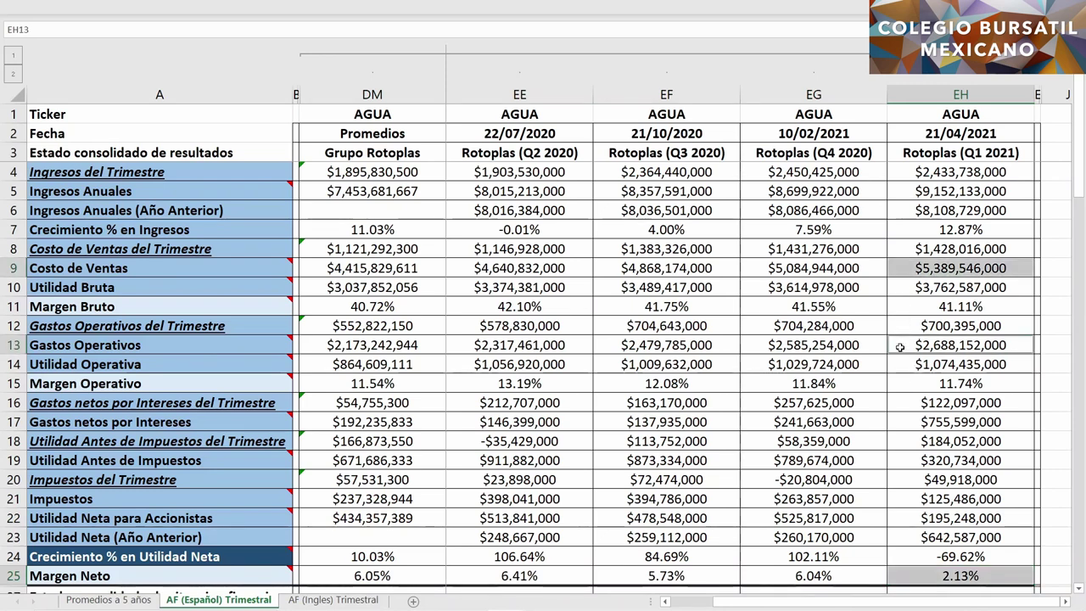
{"action": "left_click", "coordinate": [905, 422], "text": "ctrl"}
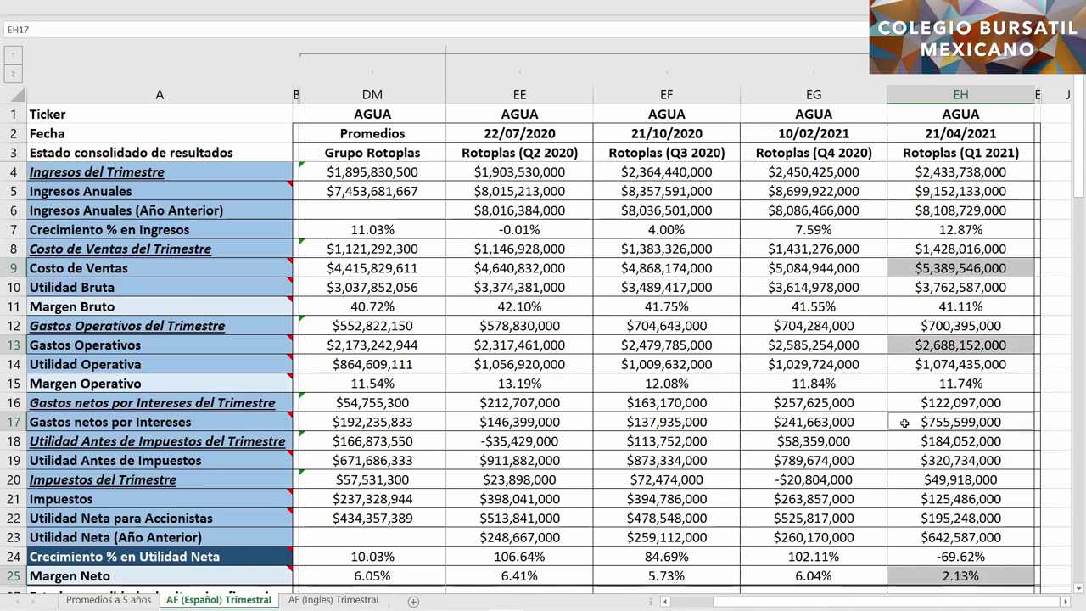
{"action": "left_click", "coordinate": [905, 500], "text": "ctrl"}
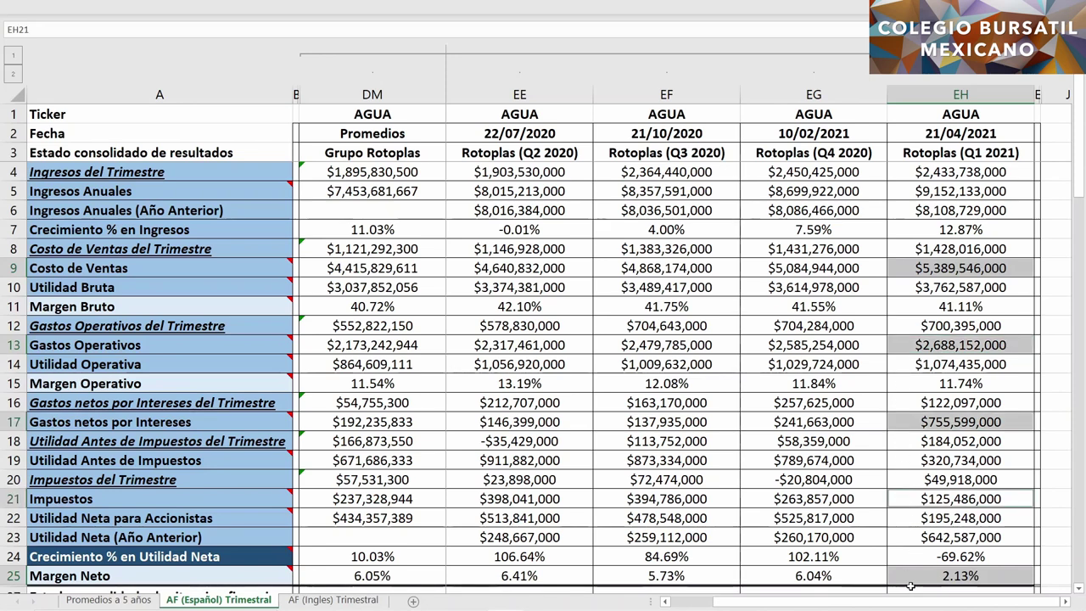
{"action": "left_click", "coordinate": [903, 192], "text": "ctrl"}
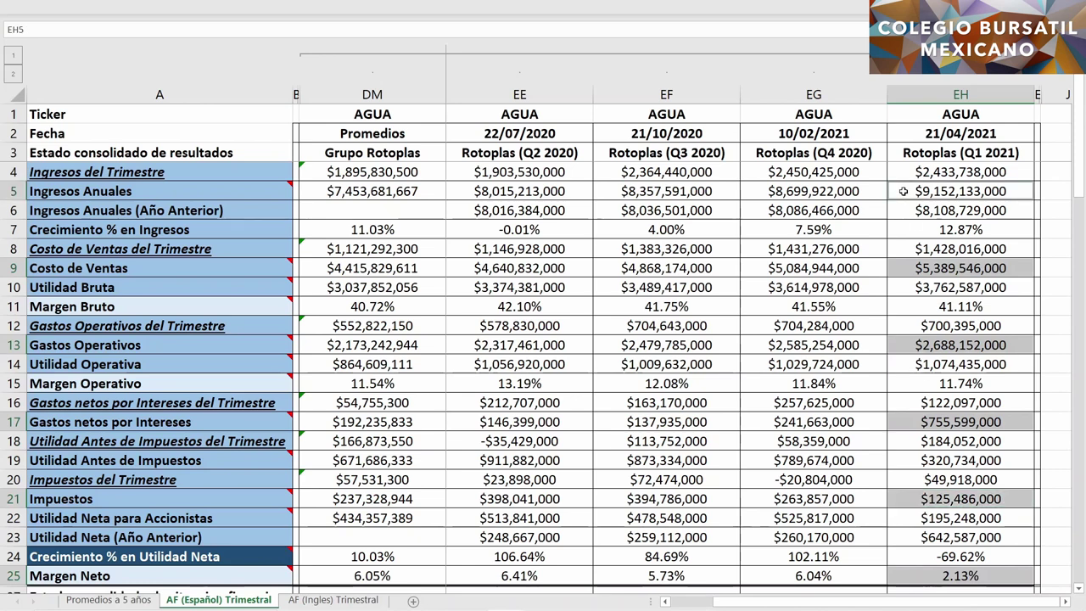
{"action": "left_click", "coordinate": [907, 519], "text": "ctrl"}
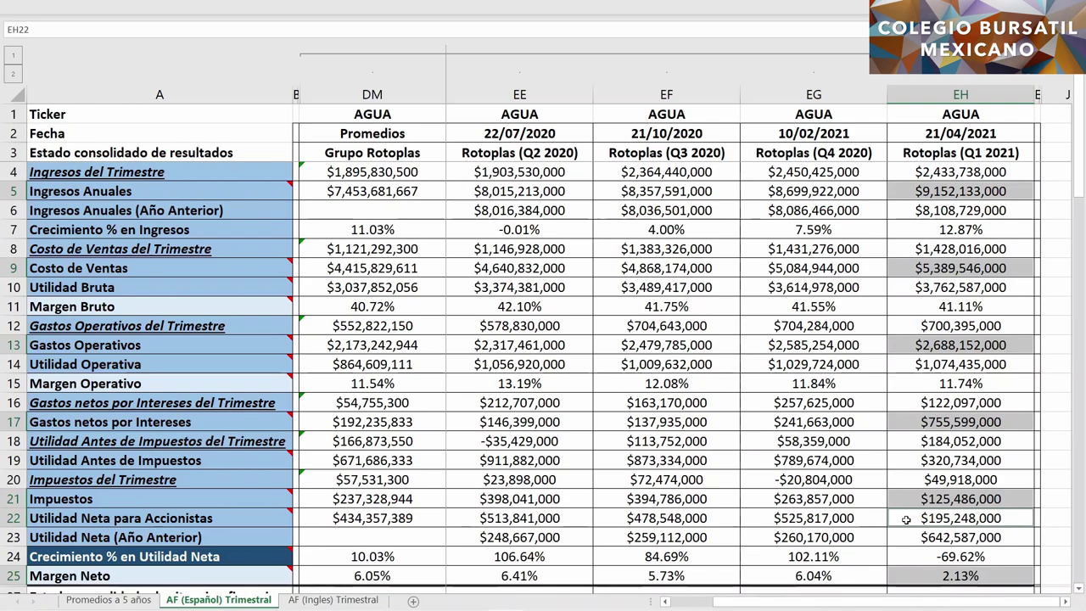
- In the Estado consolidado de situacion financiera section, highlight Efectivo for Q1 2021, the three 2020 quarters and the average in a new selection
{"action": "scroll", "coordinate": [906, 517], "scroll_direction": "down", "scroll_amount": 2}
{"action": "scroll", "coordinate": [907, 515], "scroll_direction": "down", "scroll_amount": 5}
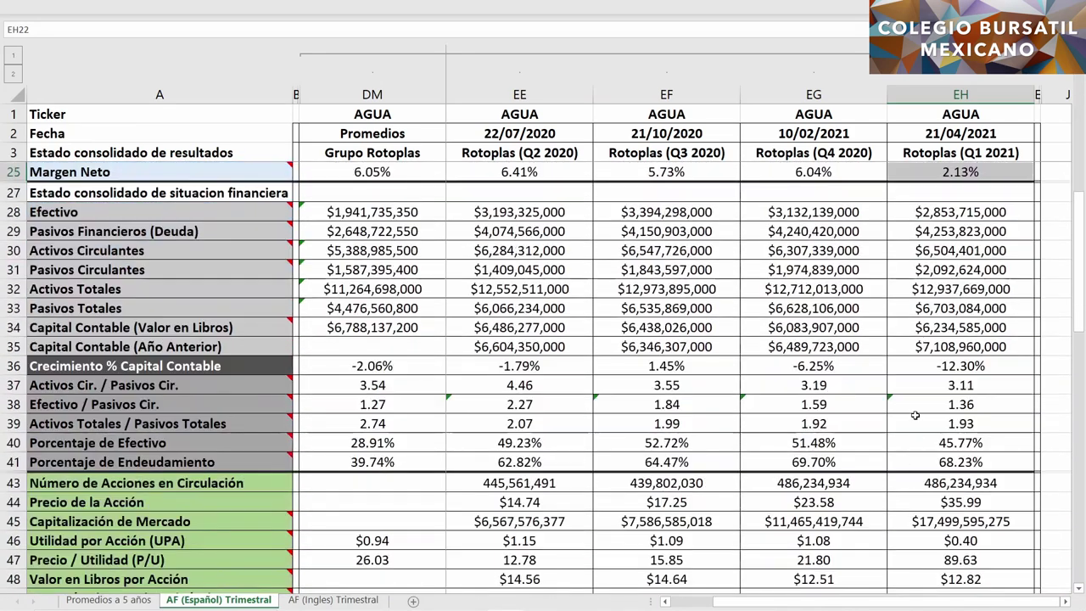
{"action": "left_click", "coordinate": [906, 212]}
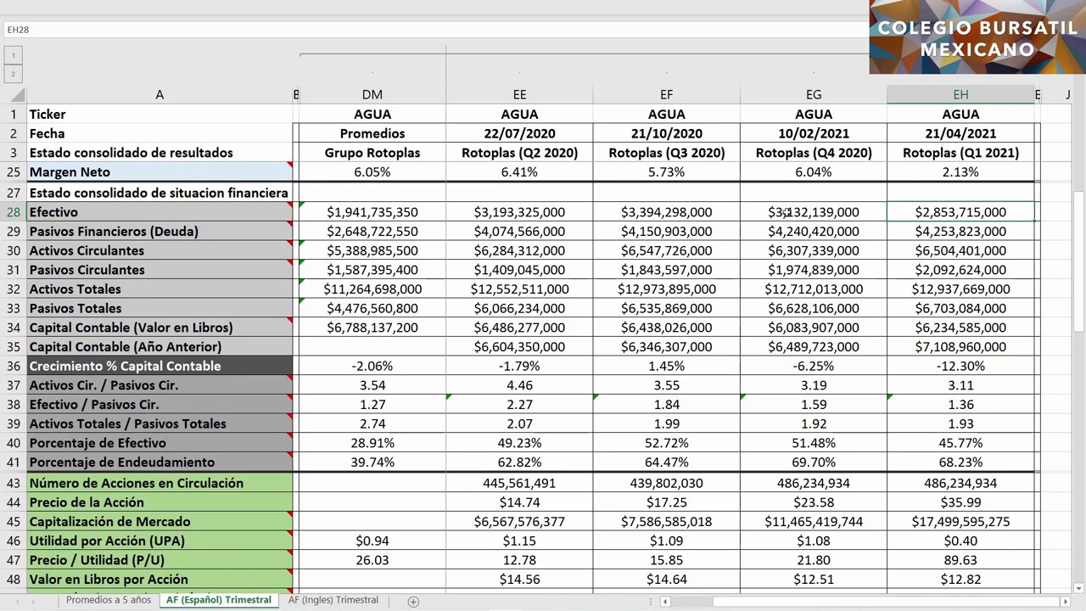
{"action": "left_click_drag", "start_coordinate": [785, 212], "coordinate": [560, 213]}
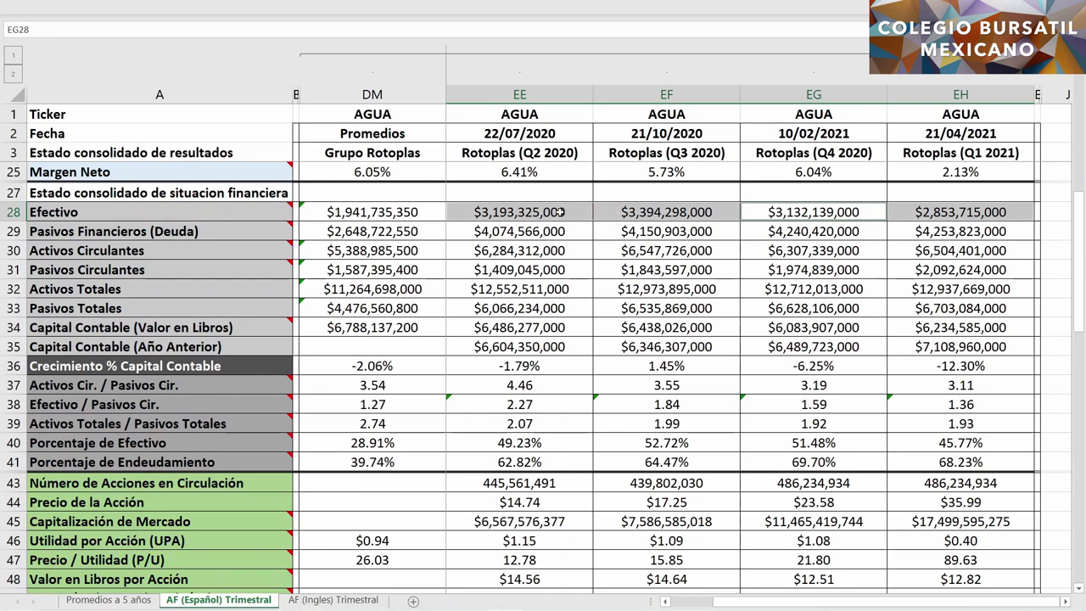
{"action": "left_click", "coordinate": [424, 211], "text": "ctrl"}
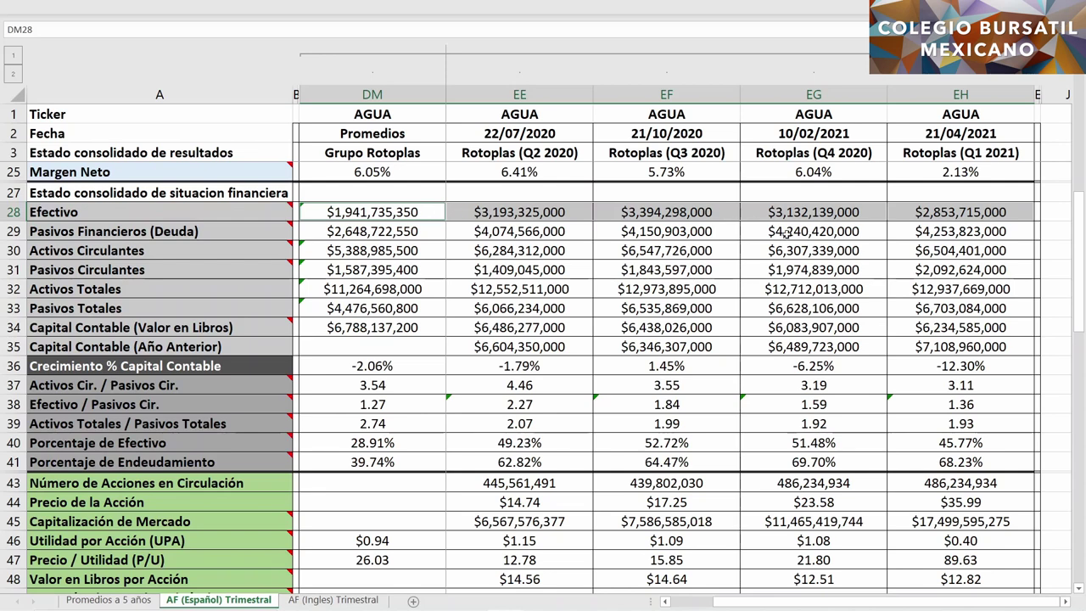
- Add Activos Circulantes and Activos Totales for all four quarters and the average to the highlighted cells
{"action": "left_click", "coordinate": [899, 253], "text": "ctrl"}
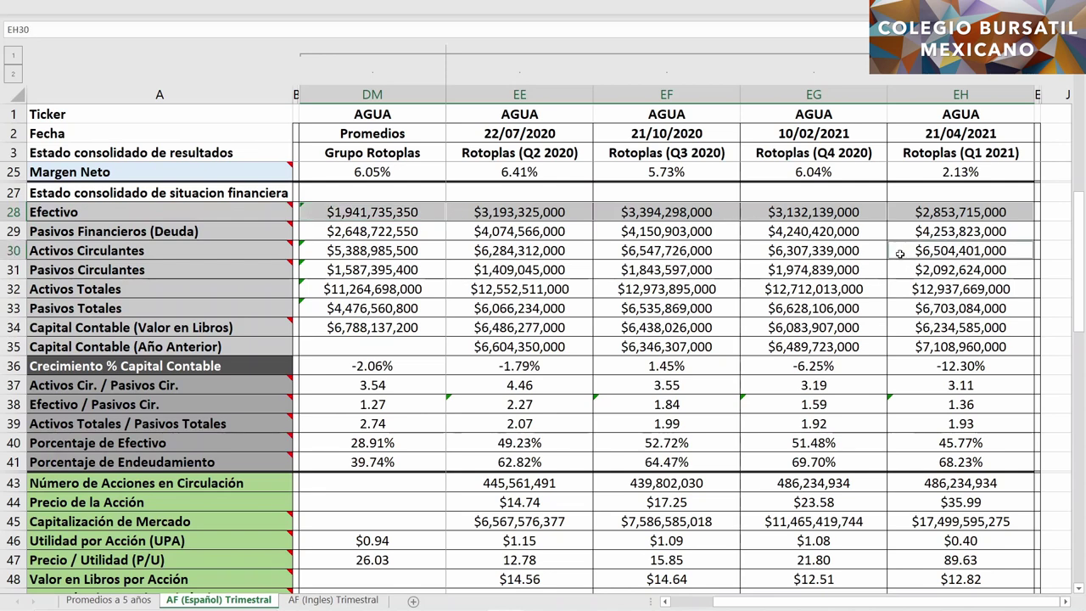
{"action": "left_click", "coordinate": [899, 289], "text": "ctrl"}
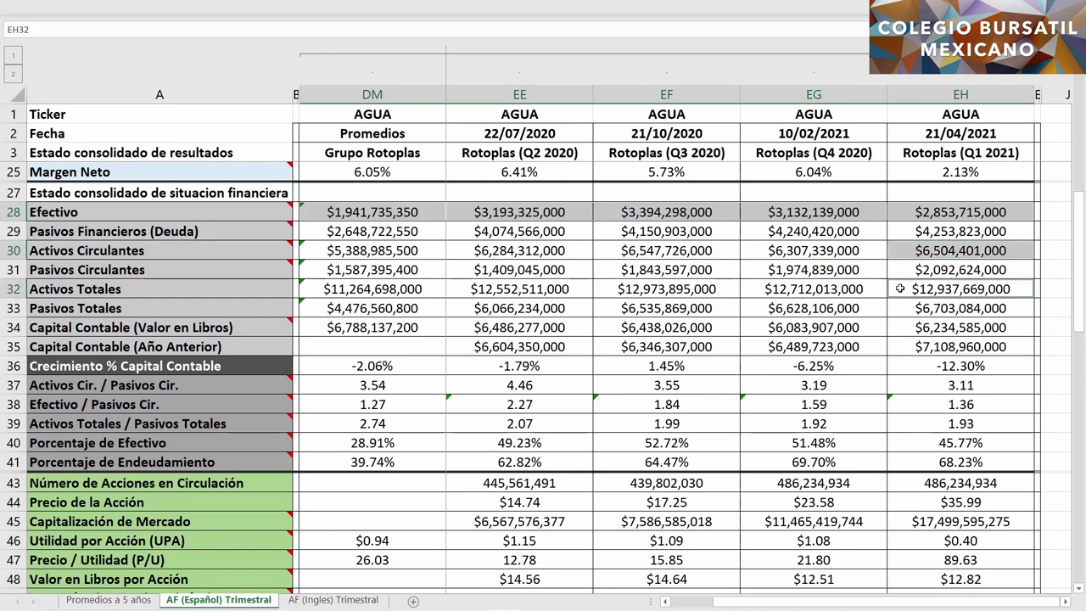
{"action": "left_click", "coordinate": [723, 252], "text": "ctrl"}
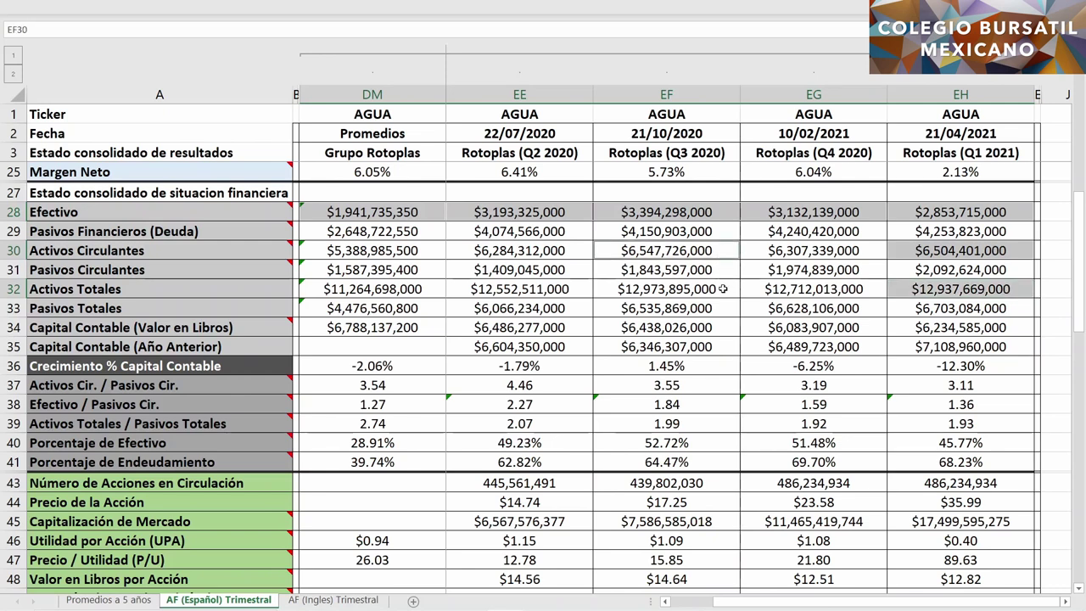
{"action": "left_click", "coordinate": [723, 289], "text": "ctrl"}
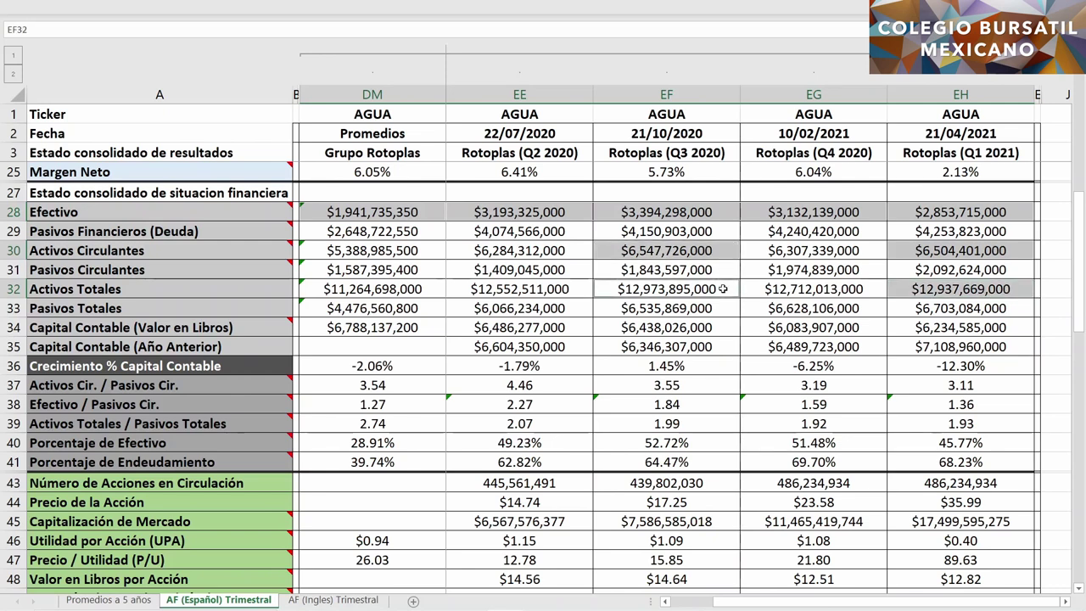
{"action": "left_click", "coordinate": [577, 253], "text": "ctrl"}
{"action": "left_click", "coordinate": [577, 284], "text": "ctrl"}
{"action": "left_click", "coordinate": [842, 249], "text": "ctrl"}
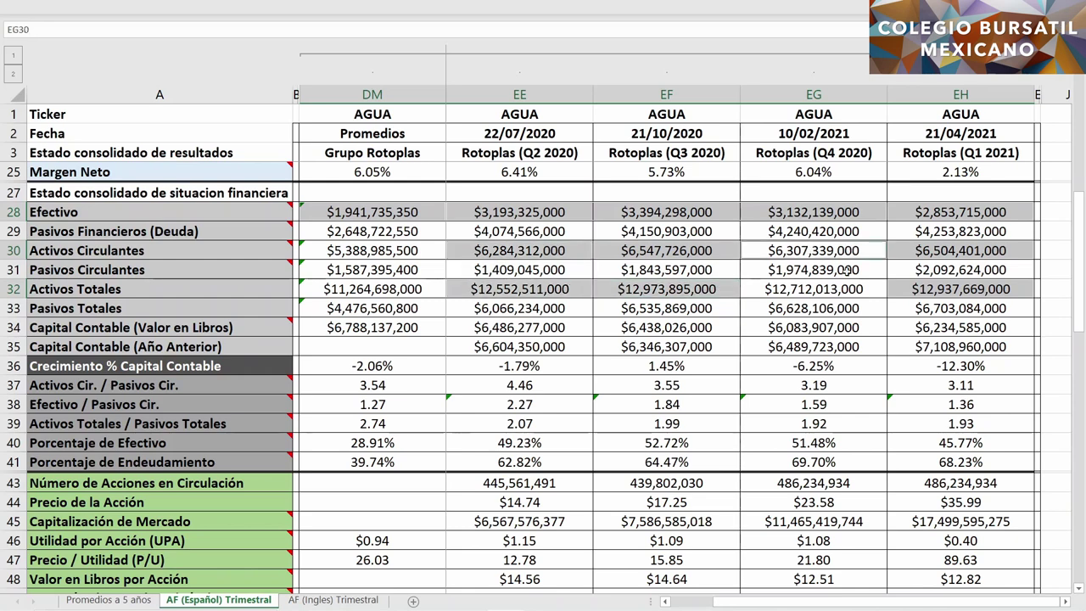
{"action": "left_click", "coordinate": [853, 288], "text": "ctrl"}
{"action": "left_click", "coordinate": [422, 251], "text": "ctrl"}
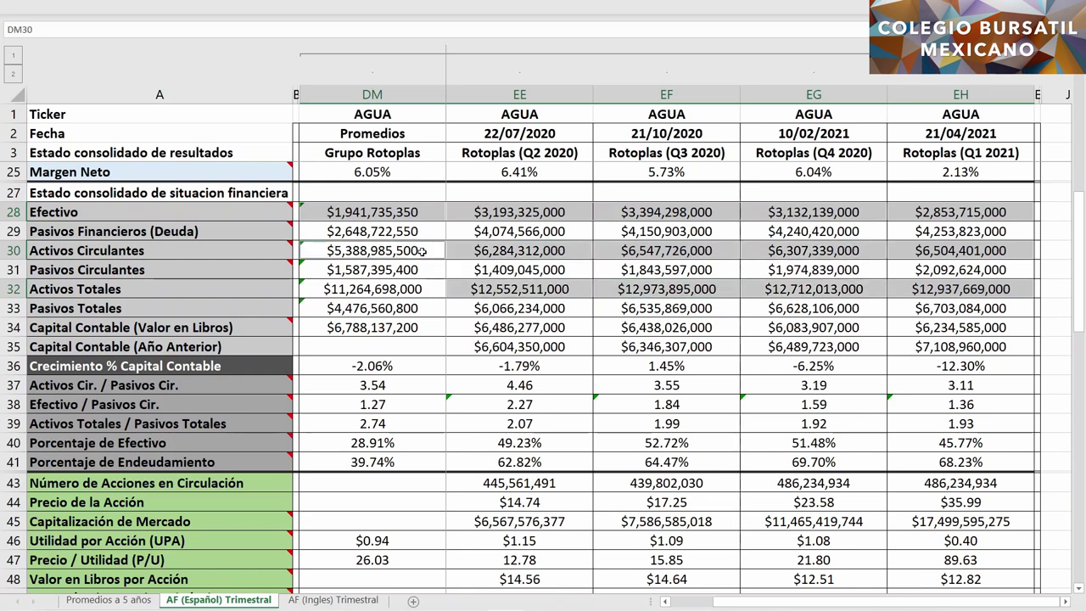
{"action": "left_click", "coordinate": [427, 290], "text": "ctrl"}
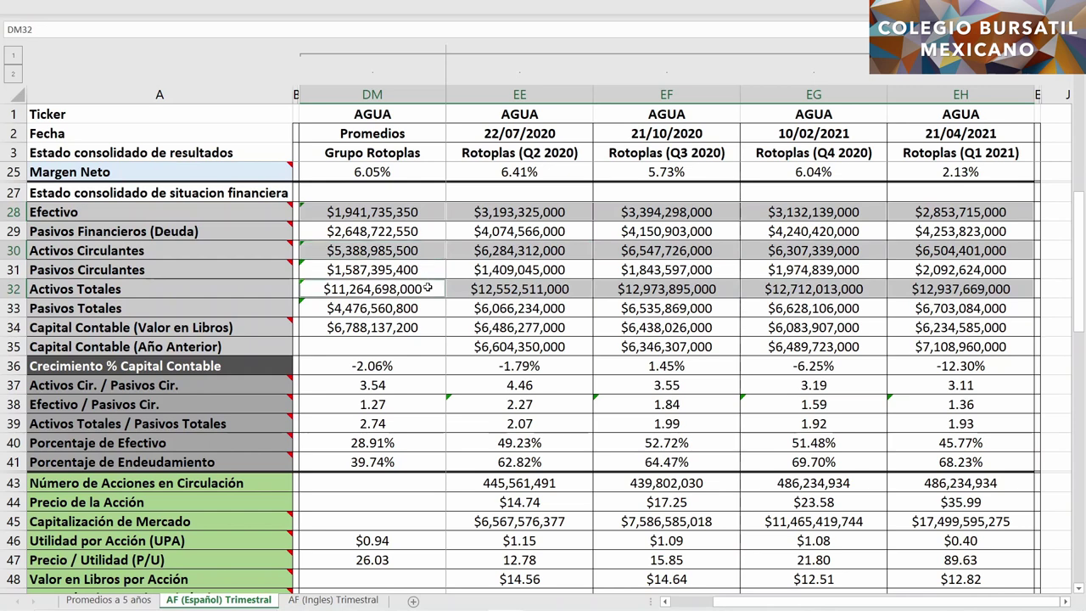
- In a new selection, highlight Pasivos Financieros (Deuda), Pasivos Circulantes and Pasivos Totales across the four quarters and the average column
{"action": "left_click", "coordinate": [906, 227]}
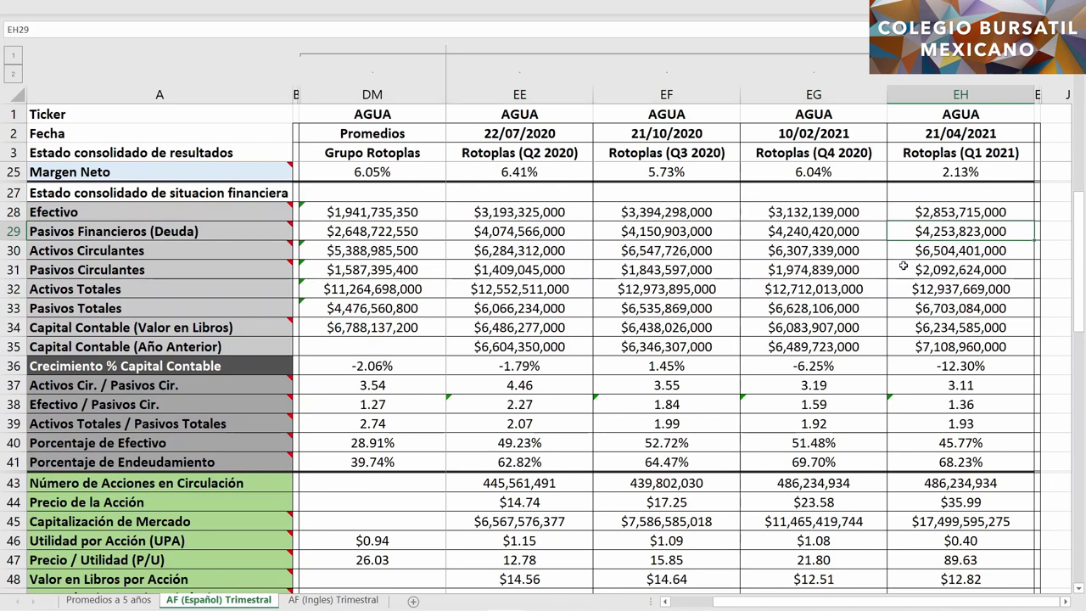
{"action": "left_click", "coordinate": [904, 267], "text": "ctrl"}
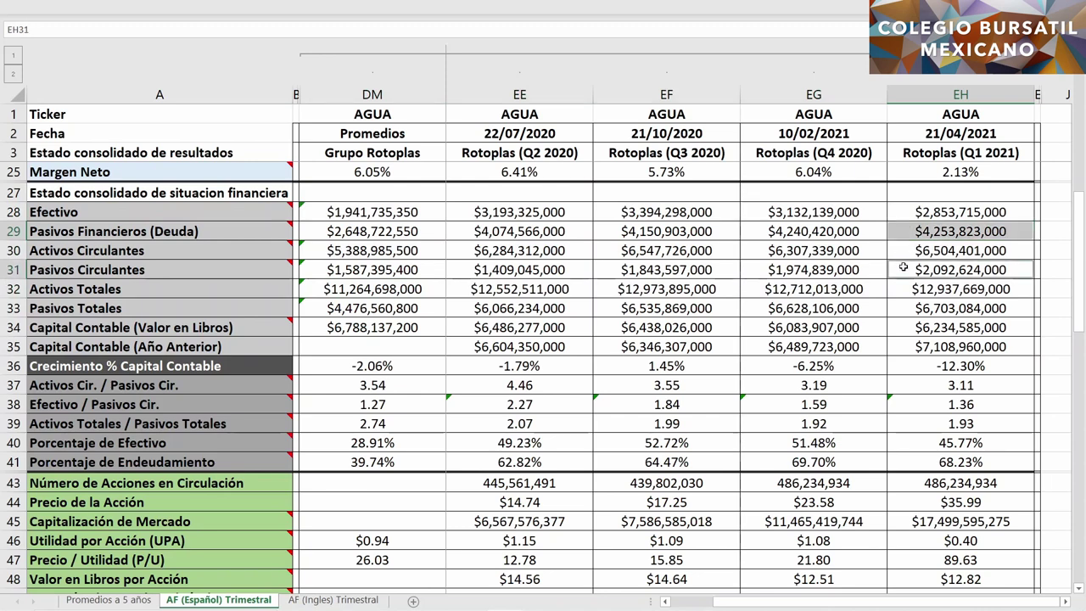
{"action": "left_click", "coordinate": [902, 308], "text": "ctrl"}
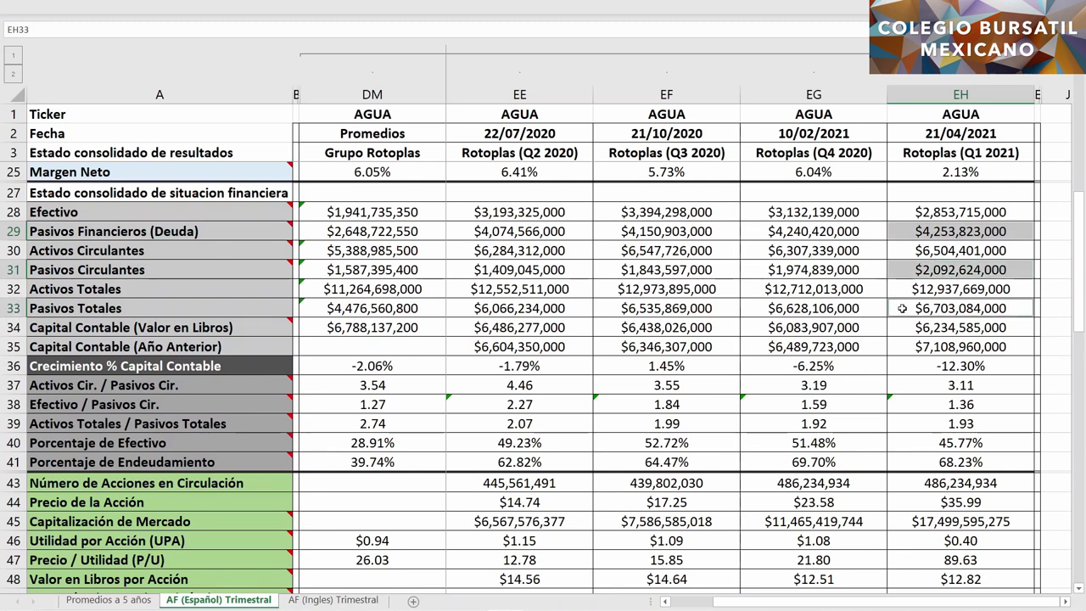
{"action": "left_click", "coordinate": [846, 231], "text": "ctrl"}
{"action": "left_click_drag", "start_coordinate": [846, 231], "coordinate": [552, 233]}
{"action": "left_click_drag", "start_coordinate": [758, 272], "coordinate": [537, 269]}
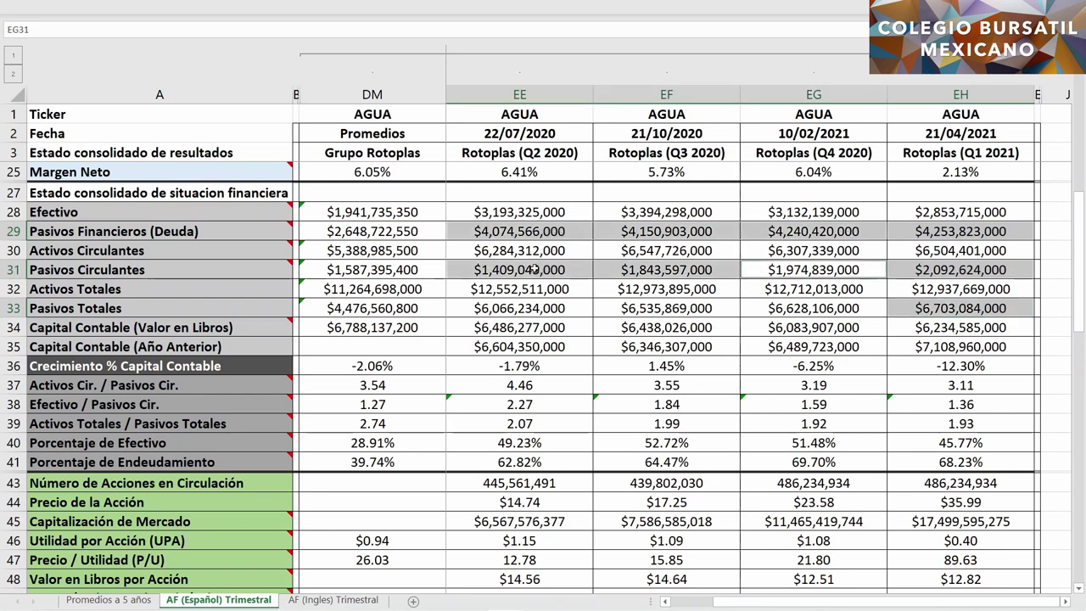
{"action": "left_click_drag", "start_coordinate": [755, 309], "coordinate": [546, 304]}
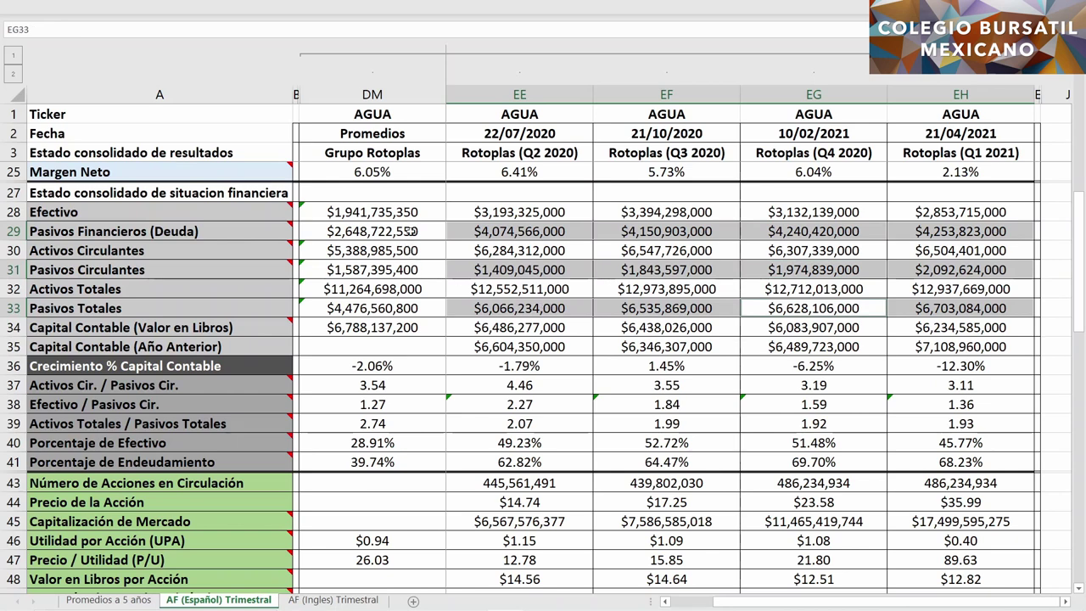
{"action": "left_click", "coordinate": [428, 230], "text": "ctrl"}
{"action": "left_click", "coordinate": [424, 270], "text": "ctrl"}
{"action": "left_click", "coordinate": [428, 306], "text": "ctrl"}
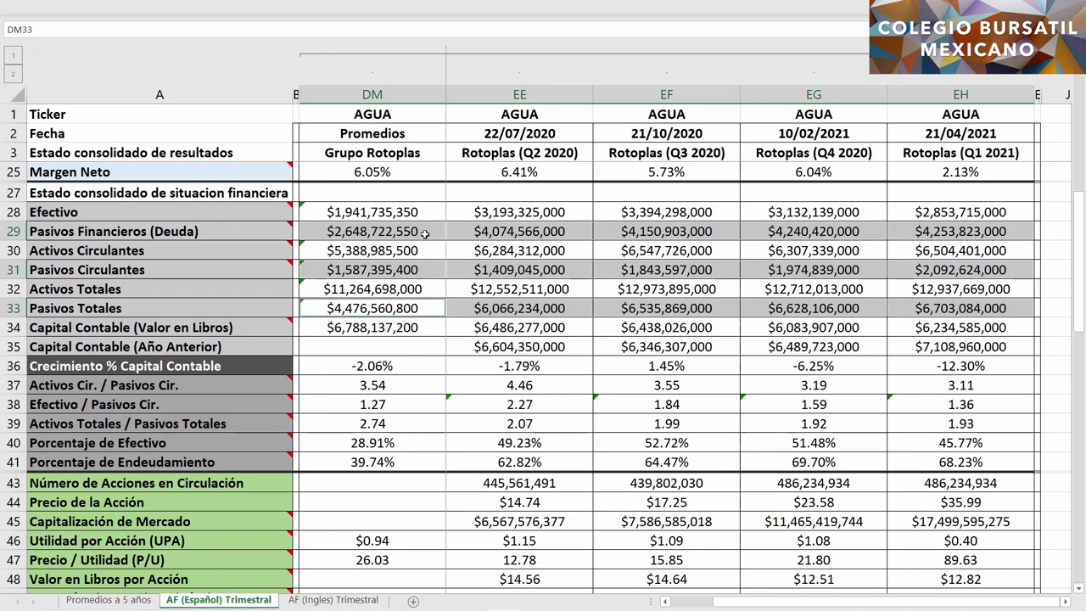
- In a new selection, highlight Q1 2021 Activos Totales and Pasivos Totales, plus Capital Contable (Valor en Libros) for all four quarters and the average
{"action": "left_click", "coordinate": [906, 292]}
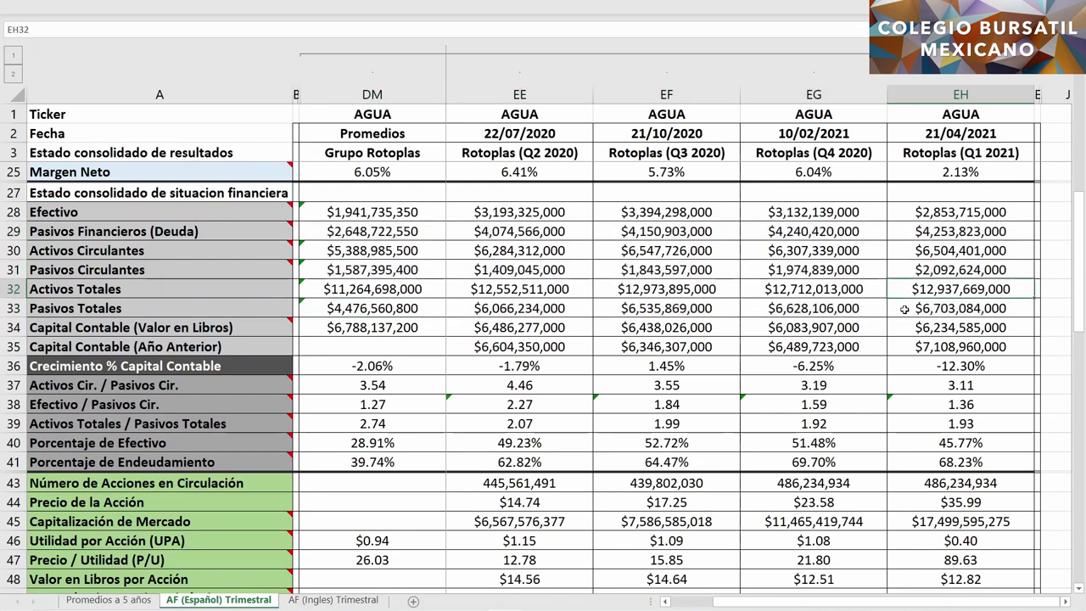
{"action": "left_click", "coordinate": [905, 309], "text": "ctrl"}
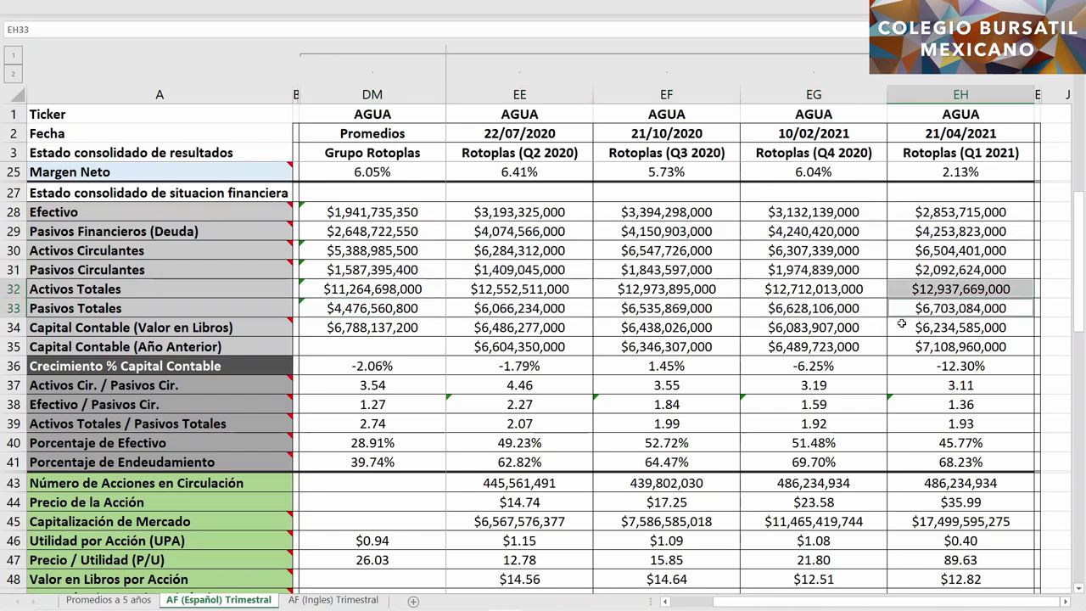
{"action": "left_click", "coordinate": [901, 326], "text": "ctrl"}
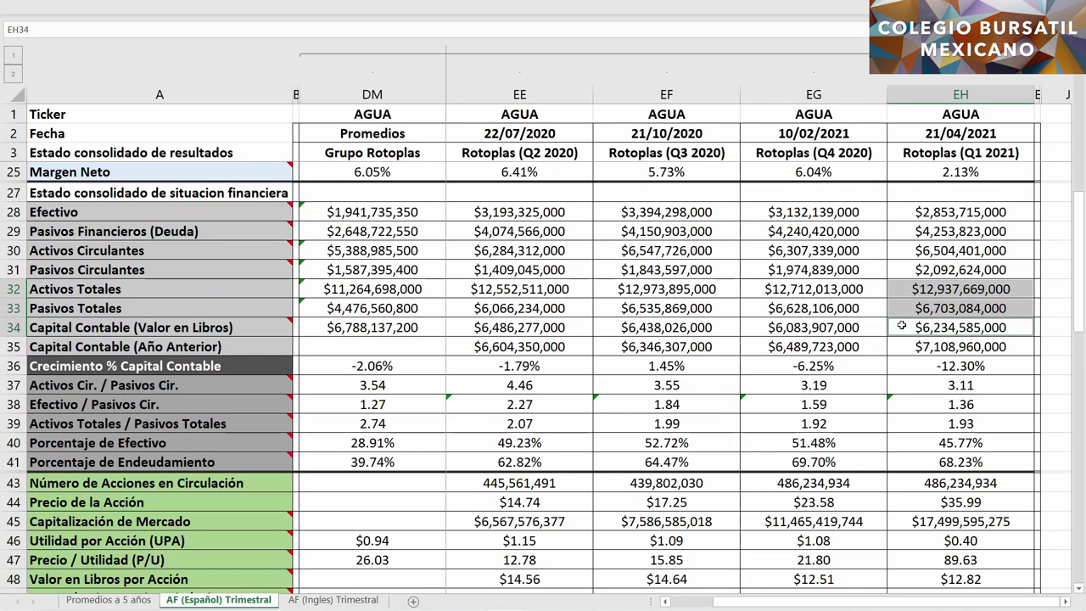
{"action": "left_click", "coordinate": [870, 328], "text": "ctrl"}
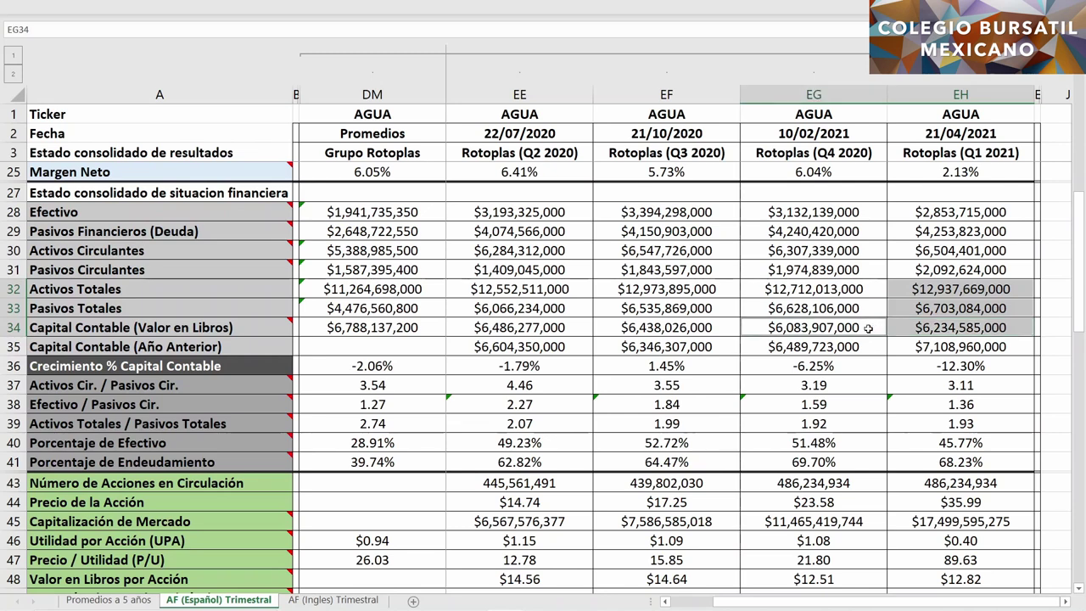
{"action": "left_click", "coordinate": [727, 325], "text": "ctrl"}
{"action": "left_click", "coordinate": [581, 327], "text": "ctrl"}
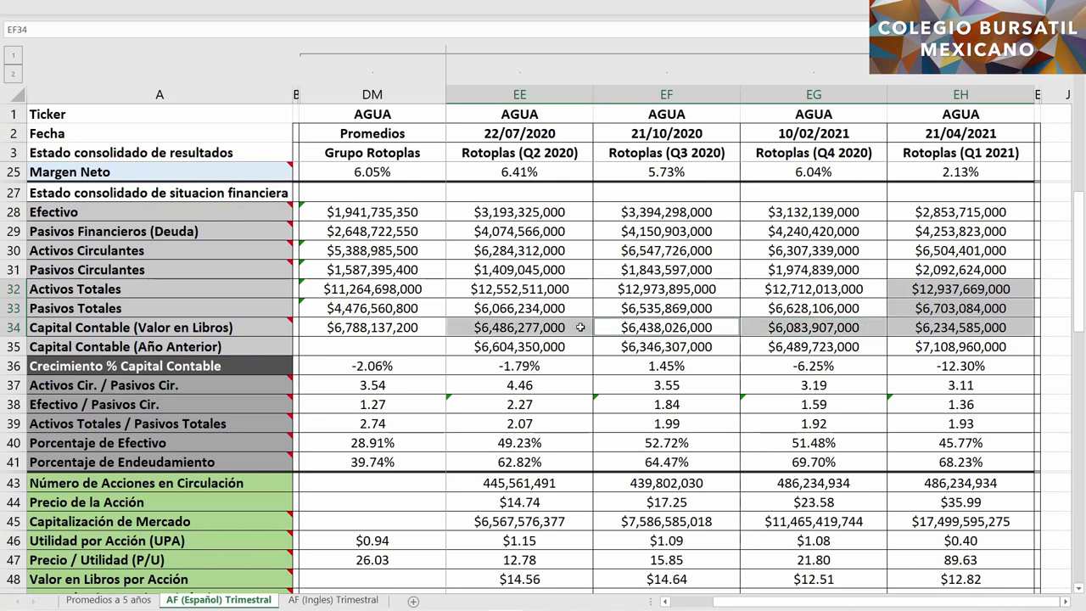
{"action": "left_click", "coordinate": [429, 327], "text": "ctrl"}
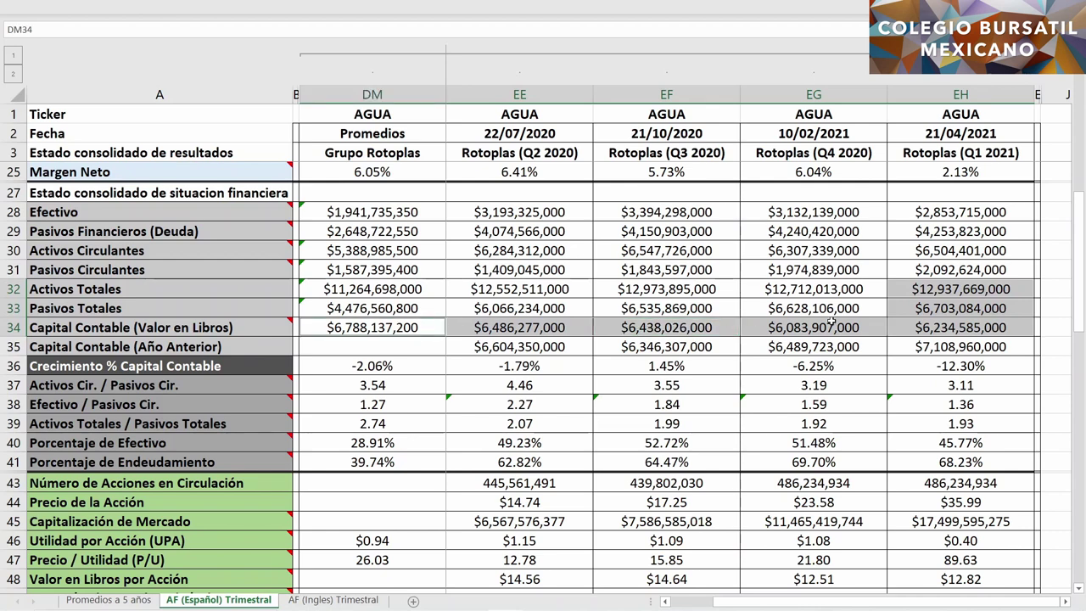
- Add Q1 2021 Capital Contable (Año Anterior) and Crecimiento % Capital Contable for Q1 2021, Q2 2020, Q4 2020 and the average to the highlighted cells
{"action": "left_click", "coordinate": [906, 346], "text": "ctrl"}
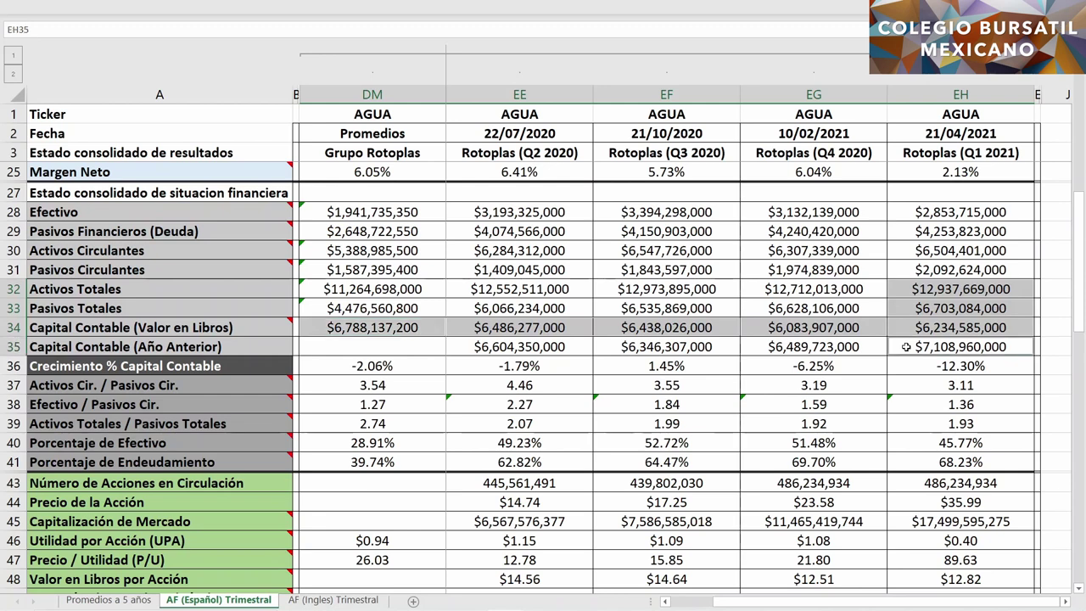
{"action": "left_click", "coordinate": [906, 366], "text": "ctrl"}
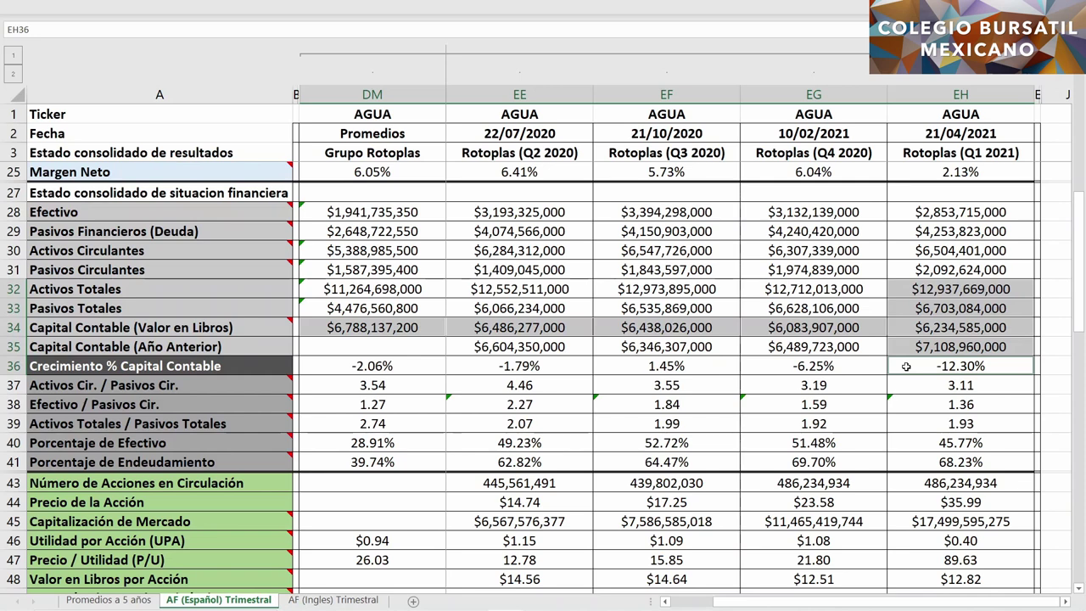
{"action": "left_click", "coordinate": [567, 366], "text": "ctrl"}
{"action": "left_click", "coordinate": [761, 363], "text": "ctrl"}
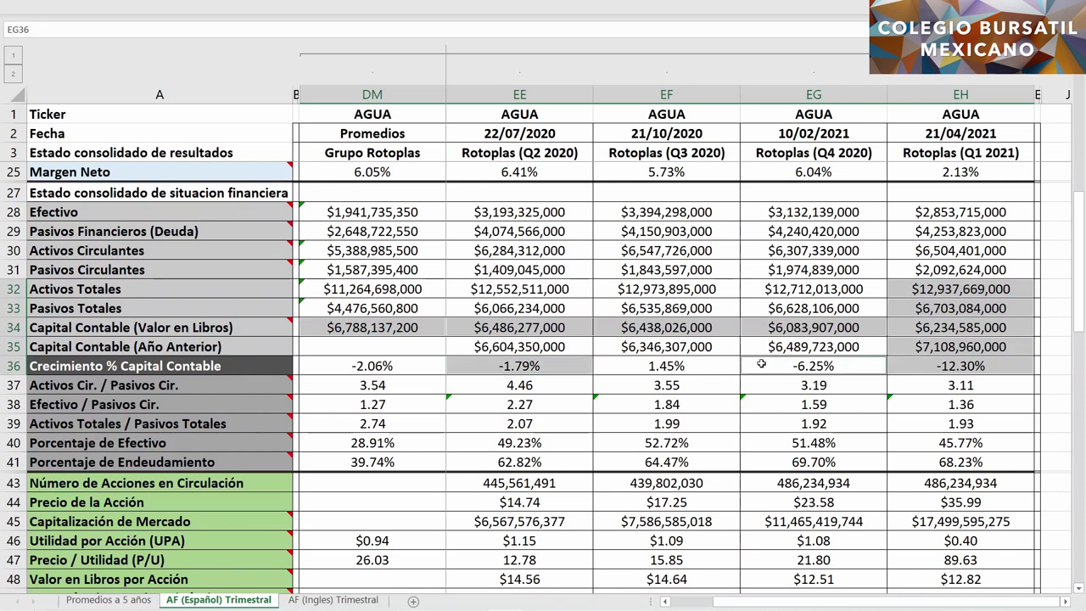
{"action": "left_click", "coordinate": [415, 366], "text": "ctrl"}
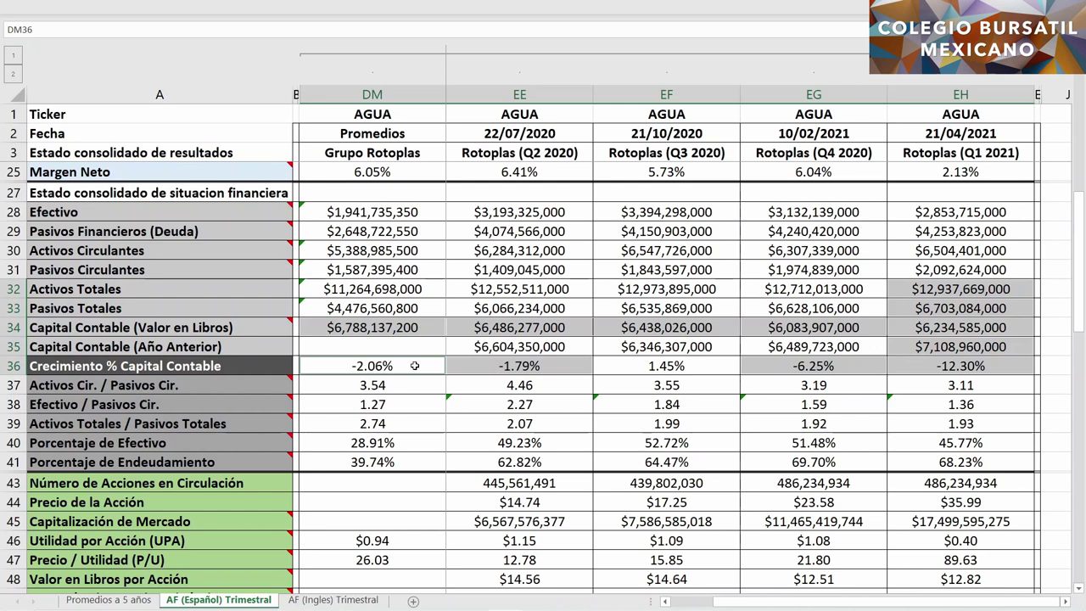
- For Q1 2021, highlight Efectivo through Crecimiento % Capital Contable, and in a new selection Activos Cir. / Pasivos Cir. through Porcentaje de Endeudamiento
{"action": "left_click_drag", "start_coordinate": [908, 213], "coordinate": [903, 367]}
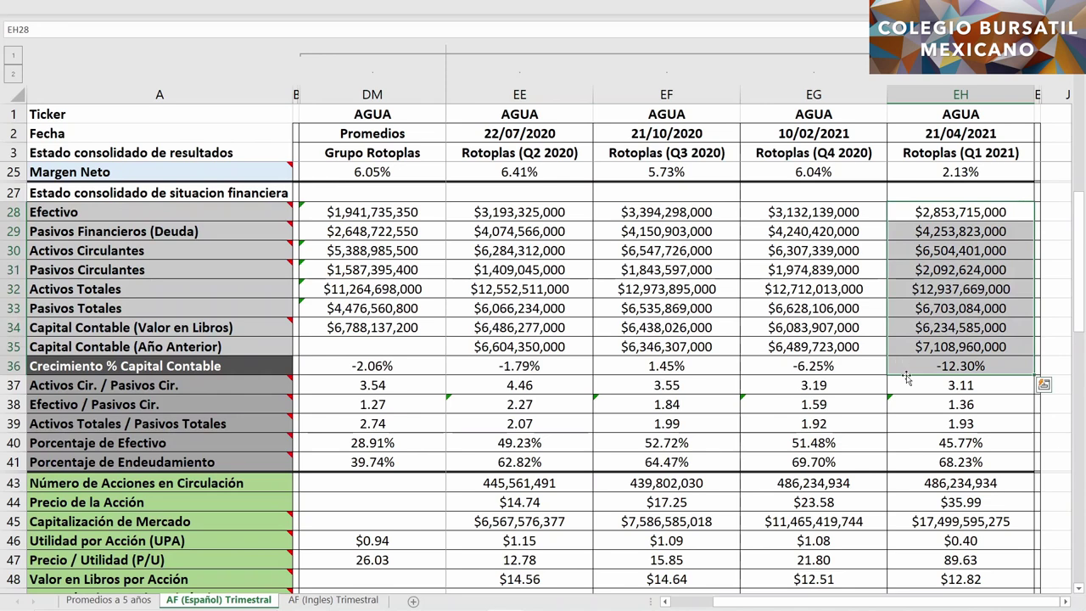
{"action": "left_click", "coordinate": [916, 387]}
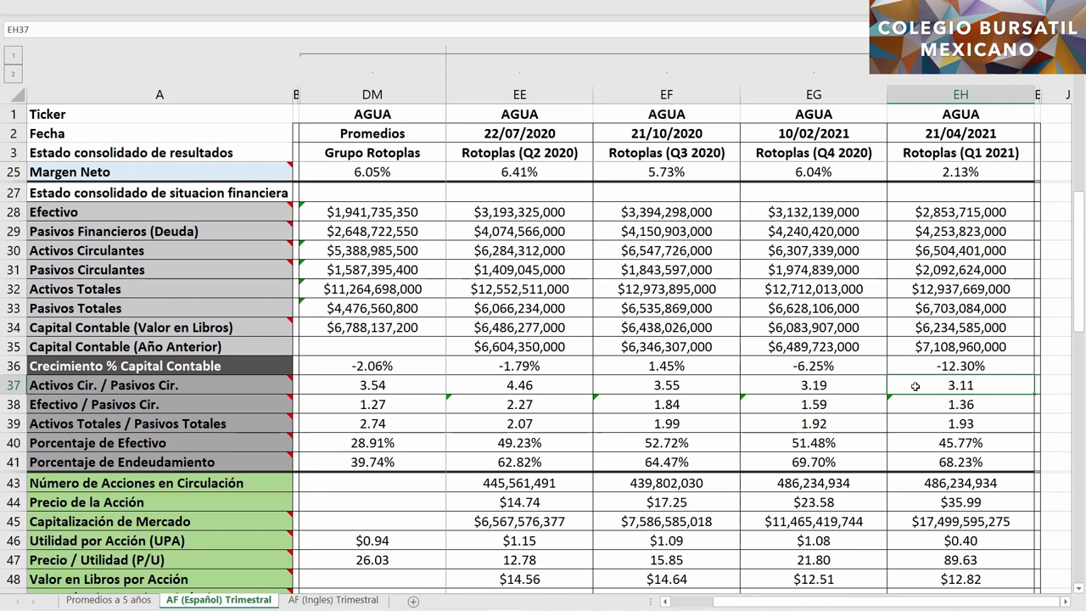
{"action": "left_click", "coordinate": [912, 405], "text": "ctrl"}
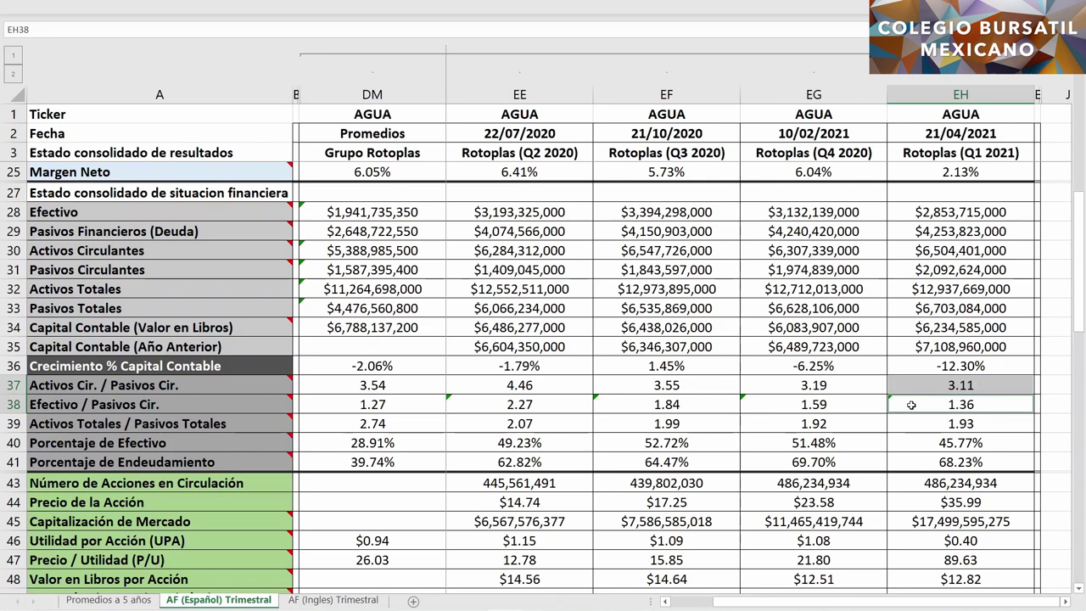
{"action": "left_click", "coordinate": [912, 424], "text": "ctrl"}
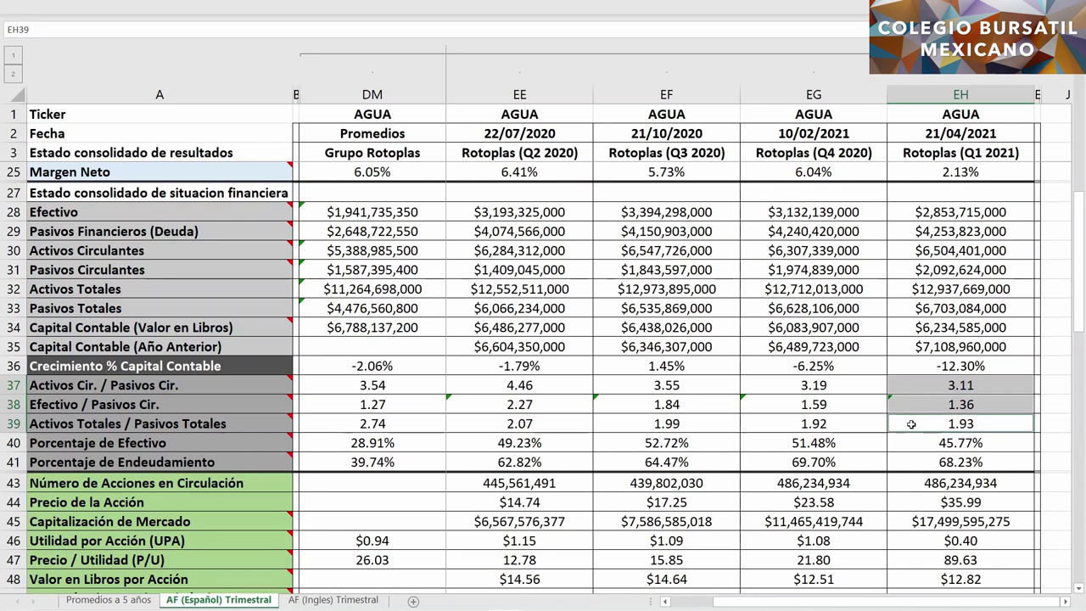
{"action": "left_click", "coordinate": [912, 443], "text": "ctrl"}
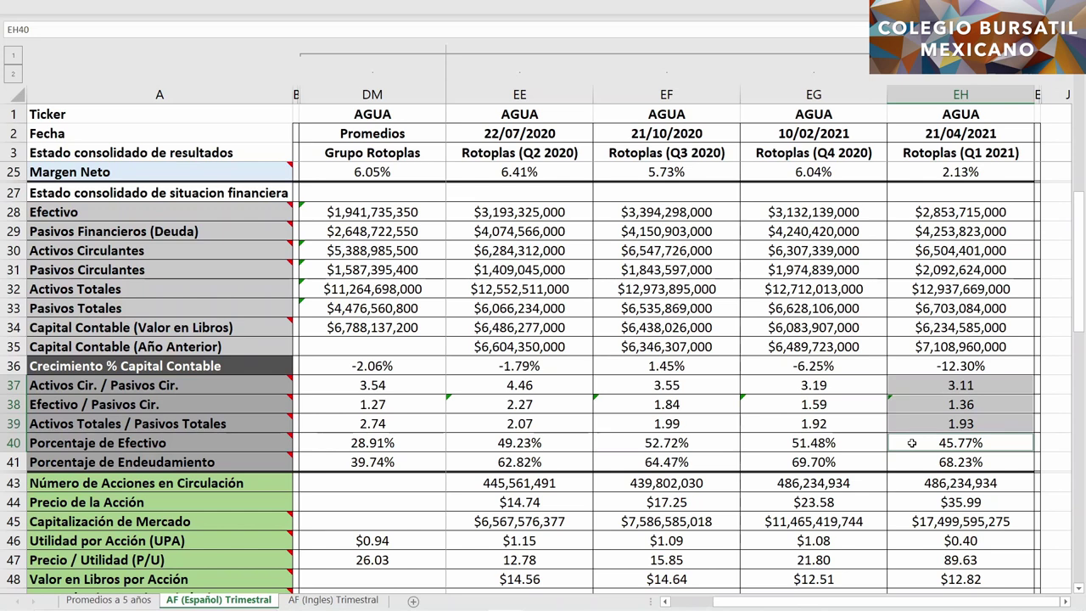
{"action": "left_click", "coordinate": [919, 461], "text": "ctrl"}
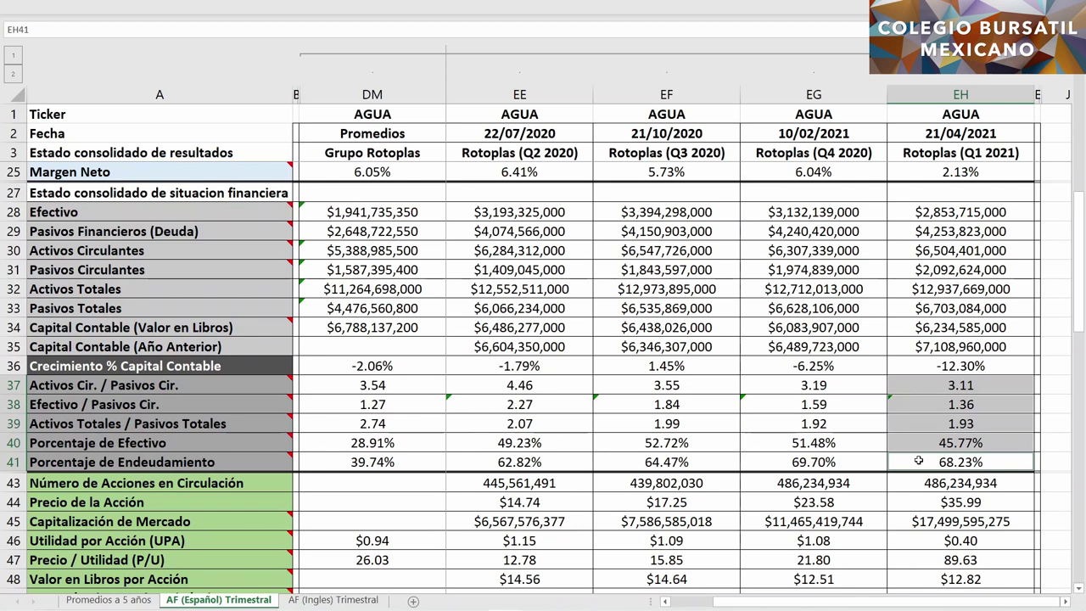
- Add the Promedios values of the five ratios, Activos Cir. / Pasivos Cir. through Porcentaje de Endeudamiento, to the highlighted cells
{"action": "left_click", "coordinate": [411, 408]}
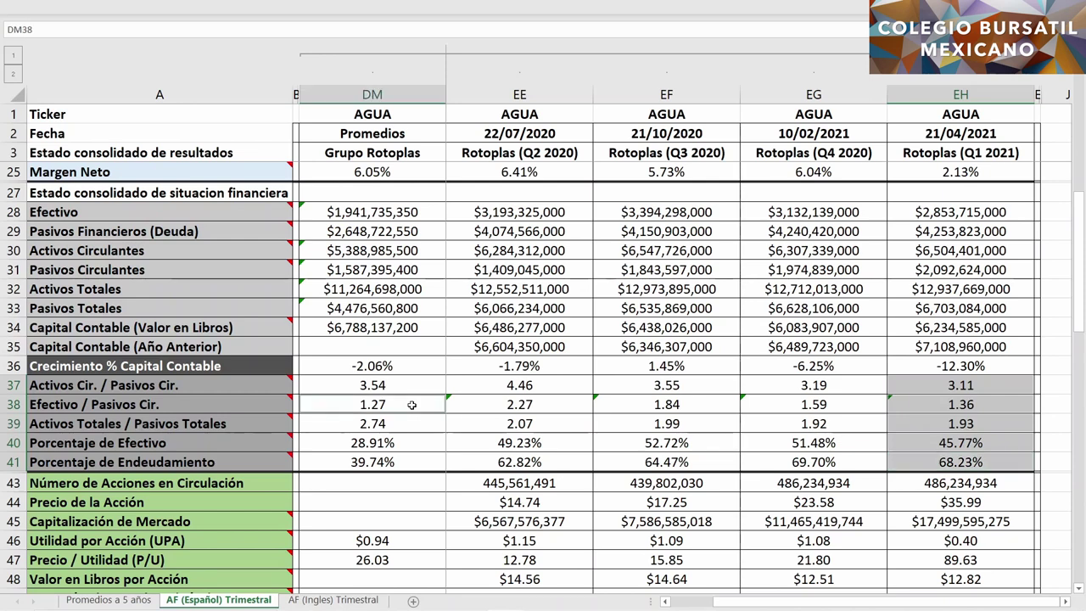
{"action": "left_click", "coordinate": [415, 442]}
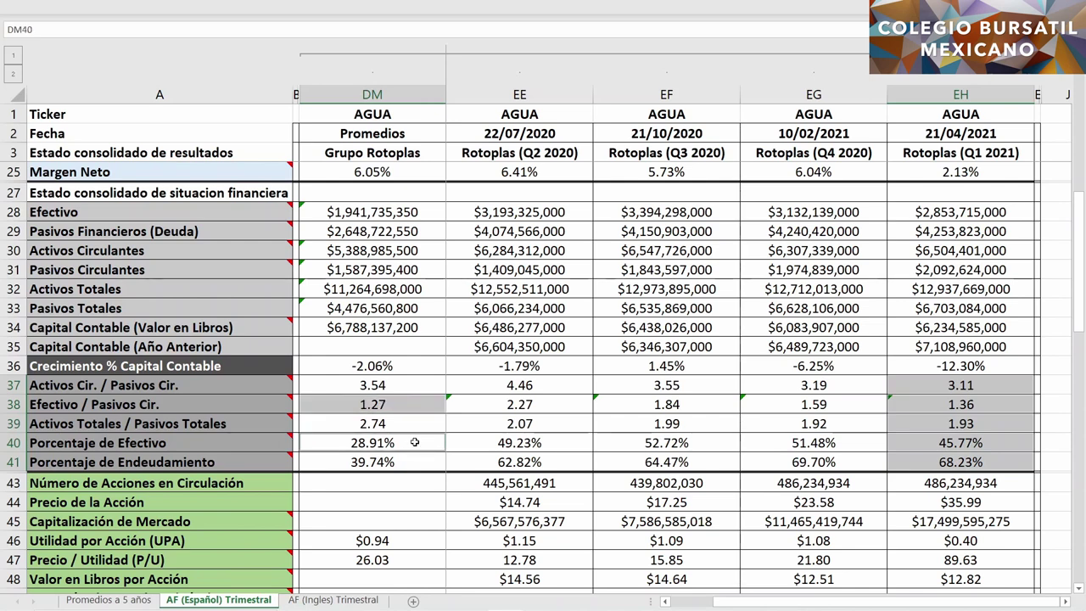
{"action": "left_click", "coordinate": [420, 384], "text": "ctrl"}
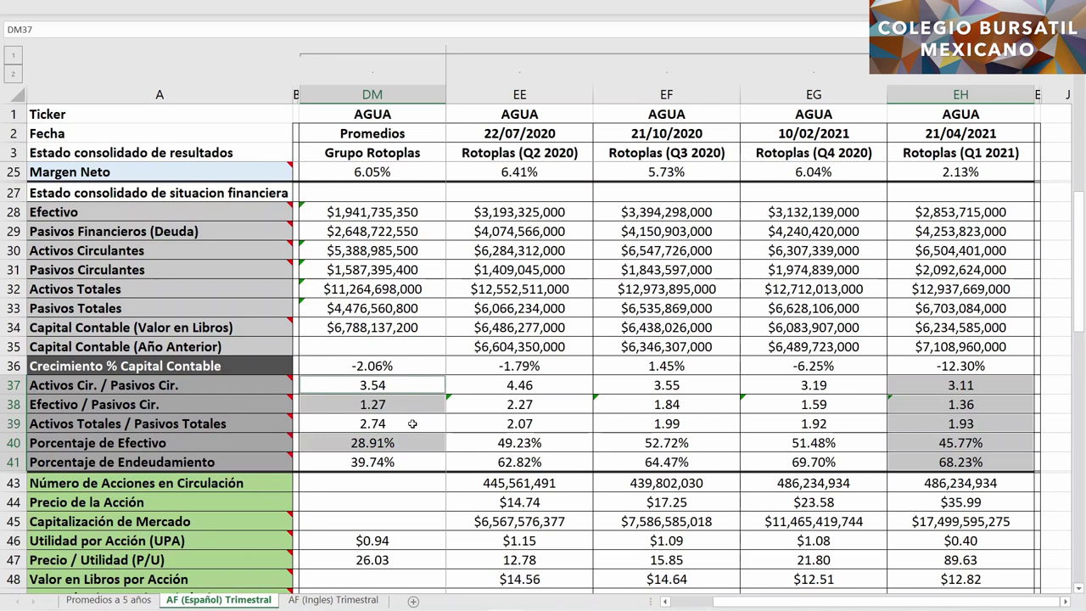
{"action": "left_click", "coordinate": [413, 424], "text": "ctrl"}
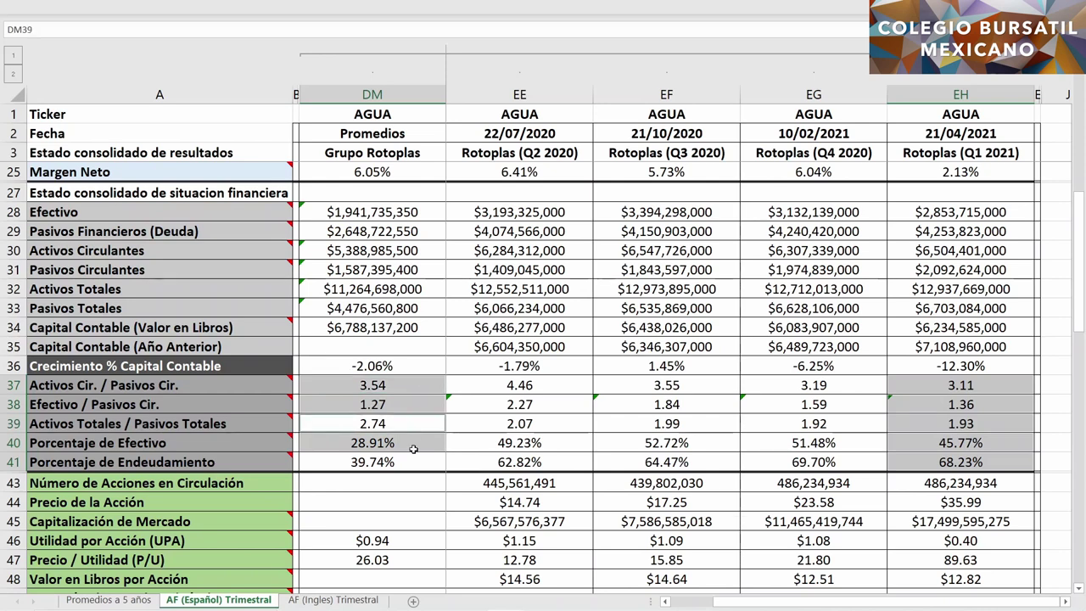
{"action": "left_click", "coordinate": [412, 461], "text": "ctrl"}
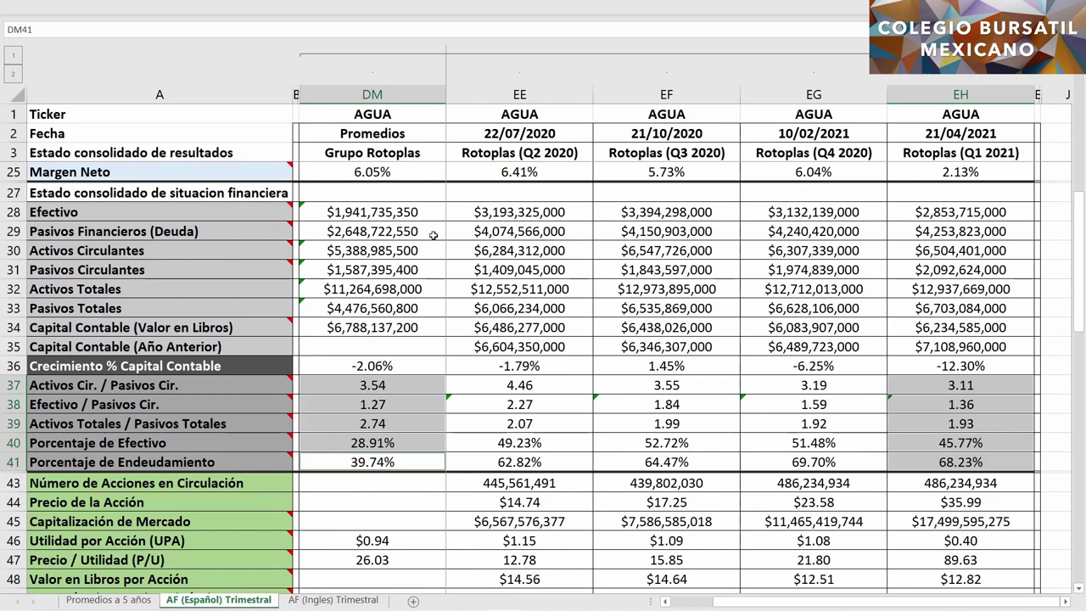
- In a new selection, highlight Q1 2021 Número de Acciones en Circulación, Precio de la Acción and Capitalización de Mercado
{"action": "scroll", "coordinate": [418, 226], "scroll_direction": "down", "scroll_amount": 3}
{"action": "scroll", "coordinate": [900, 307], "scroll_direction": "up", "scroll_amount": 1}
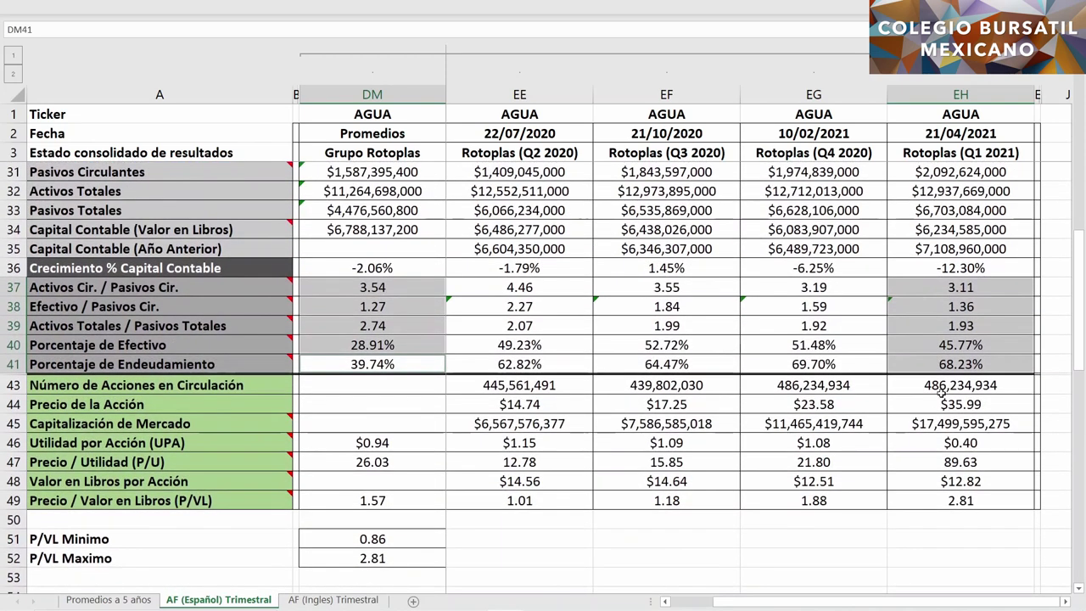
{"action": "left_click", "coordinate": [913, 385]}
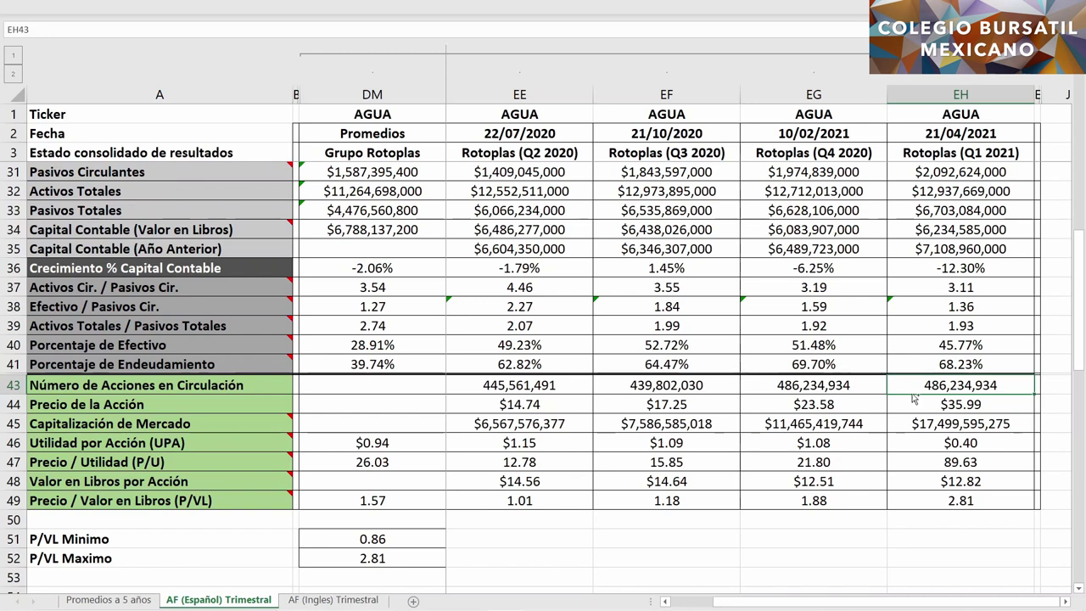
{"action": "left_click", "coordinate": [910, 398], "text": "ctrl"}
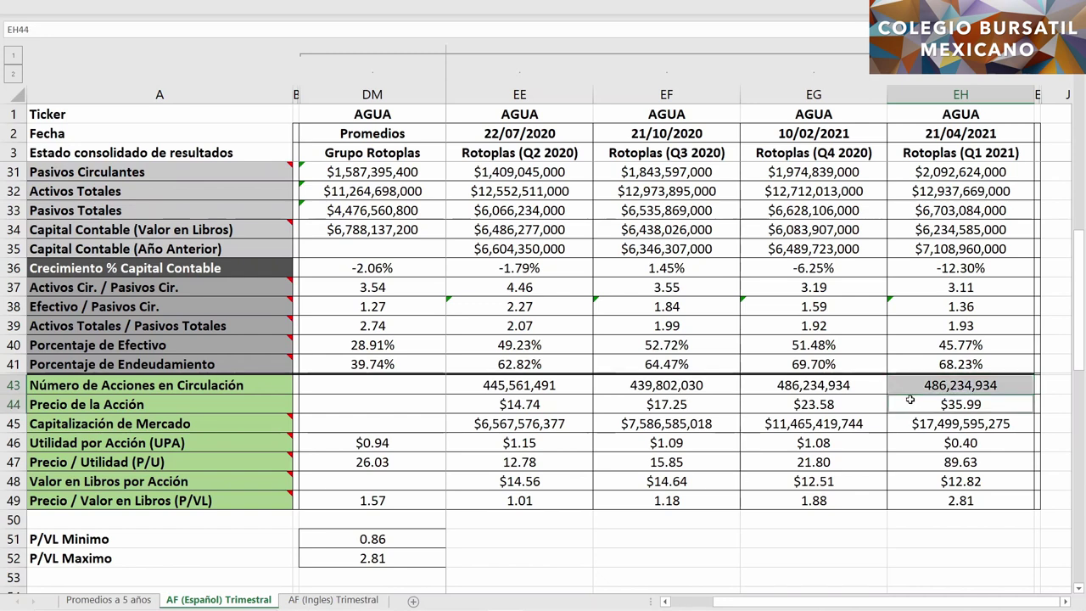
{"action": "left_click", "coordinate": [900, 422], "text": "ctrl"}
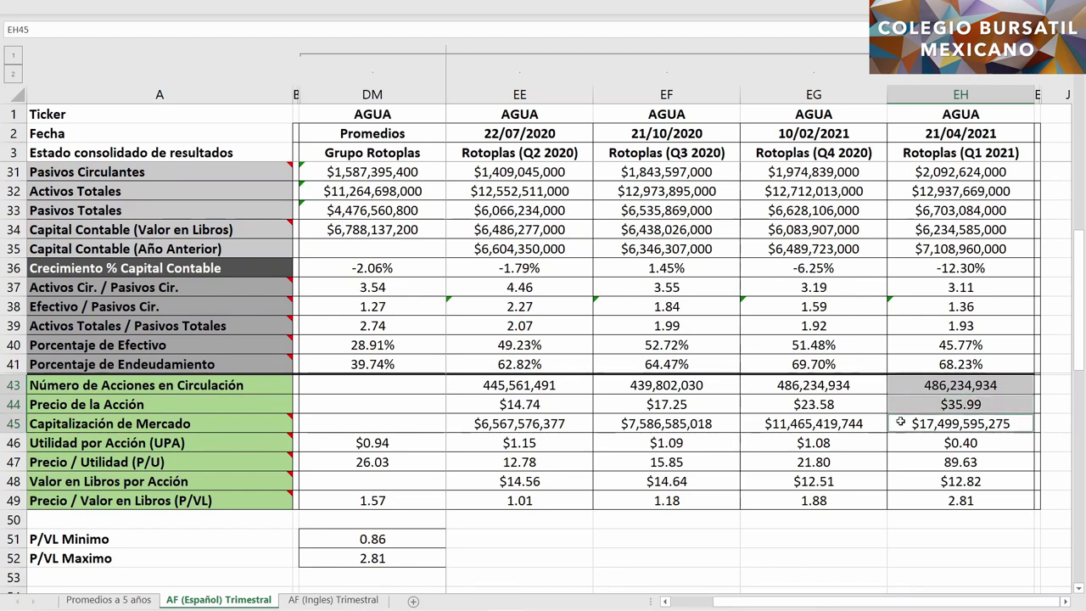
- Add Q1 2021 Capital Contable (Valor en Libros), Valor en Libros por Acción, Fecha and Precio / Valor en Libros (P/VL) to the highlighted cells
{"action": "left_click", "coordinate": [905, 229], "text": "ctrl"}
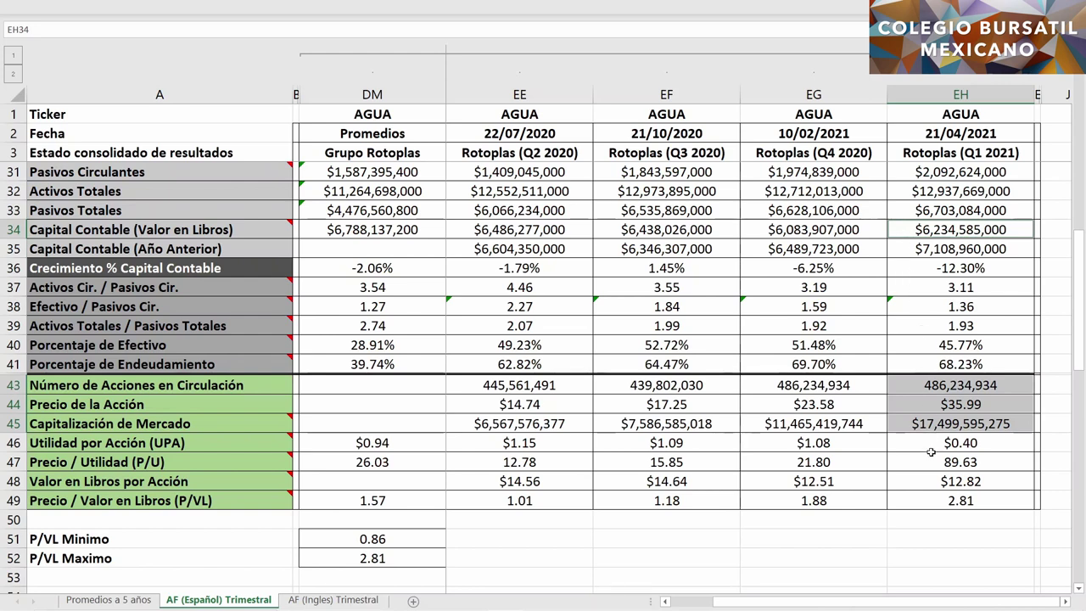
{"action": "left_click", "coordinate": [921, 481], "text": "ctrl"}
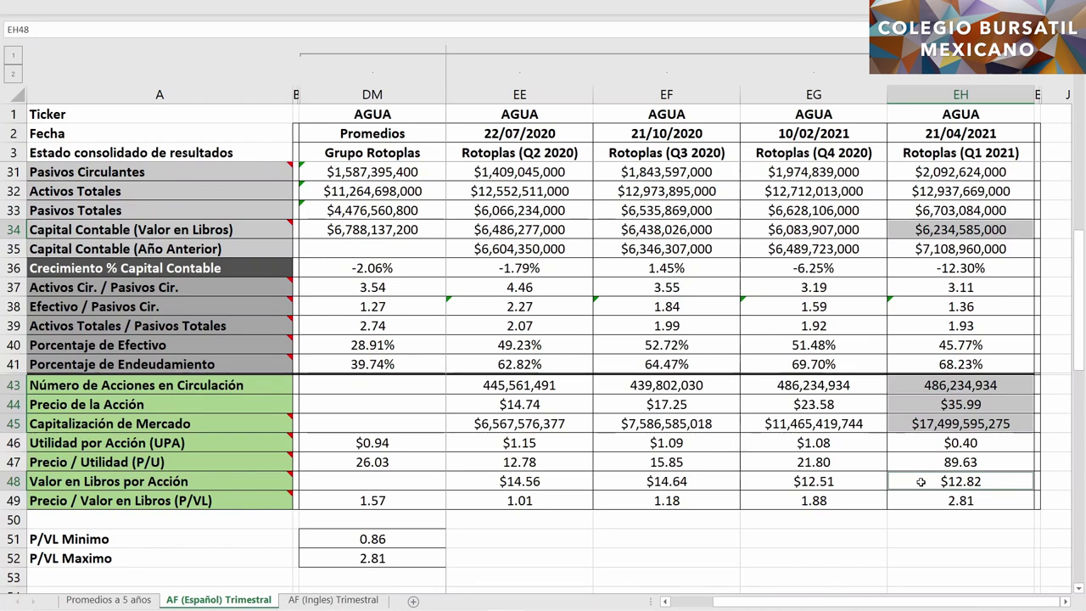
{"action": "left_click", "coordinate": [922, 134], "text": "ctrl"}
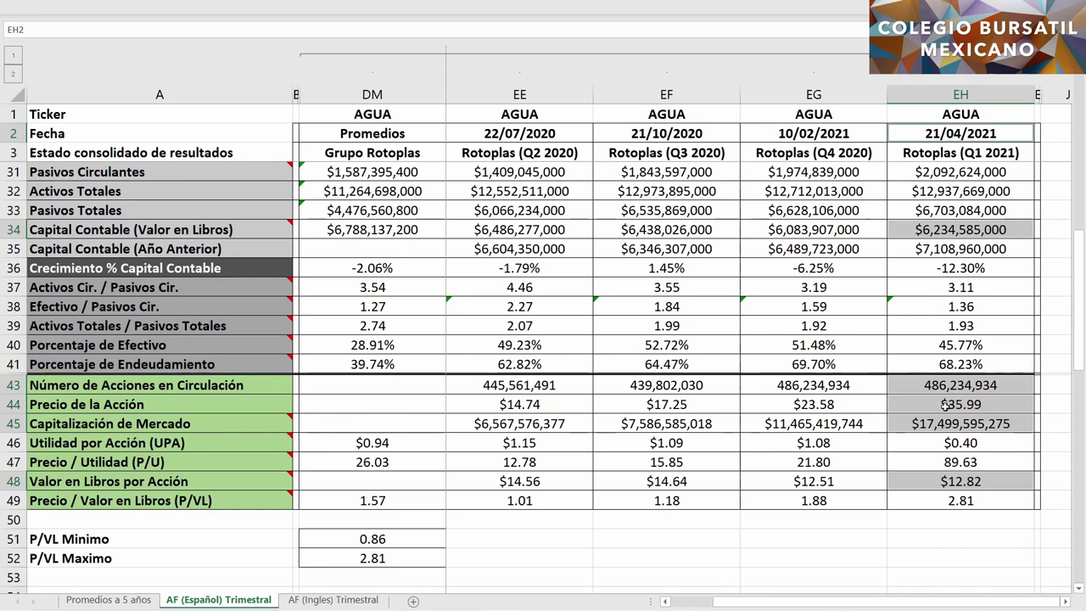
{"action": "left_click", "coordinate": [921, 502], "text": "ctrl"}
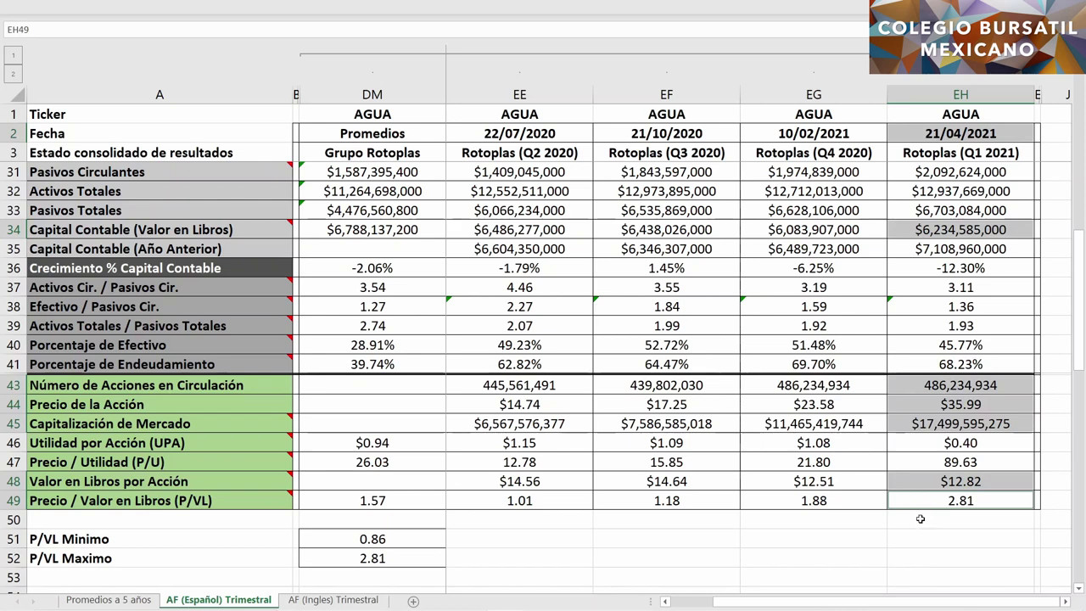
- Add the average Precio / Valor en Libros (P/VL), P/VL Minimo and P/VL Maximo to the highlighted cells
{"action": "left_click", "coordinate": [406, 500]}
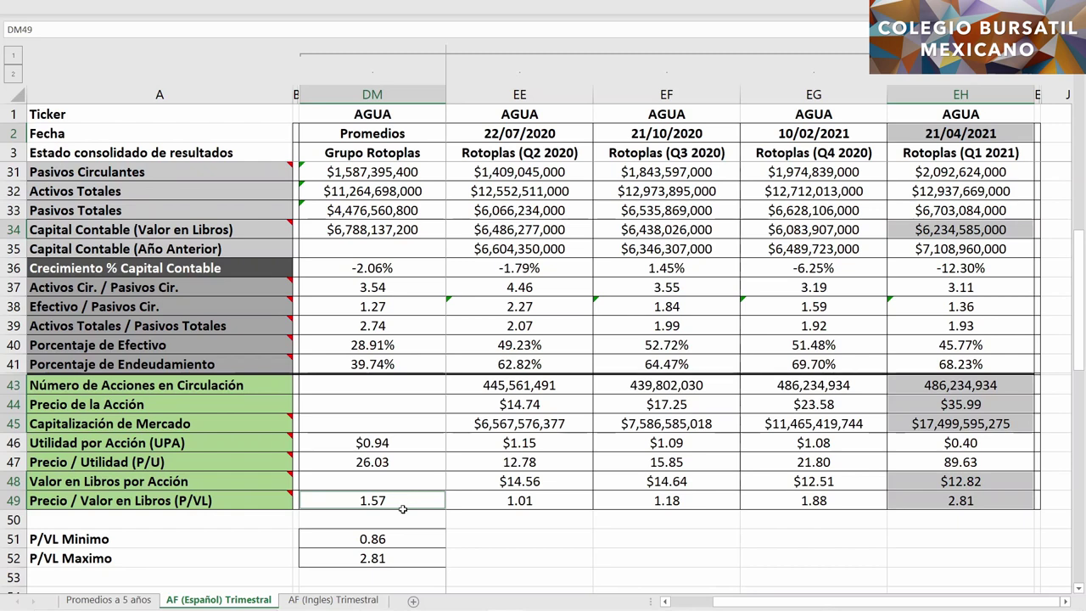
{"action": "left_click", "coordinate": [407, 539]}
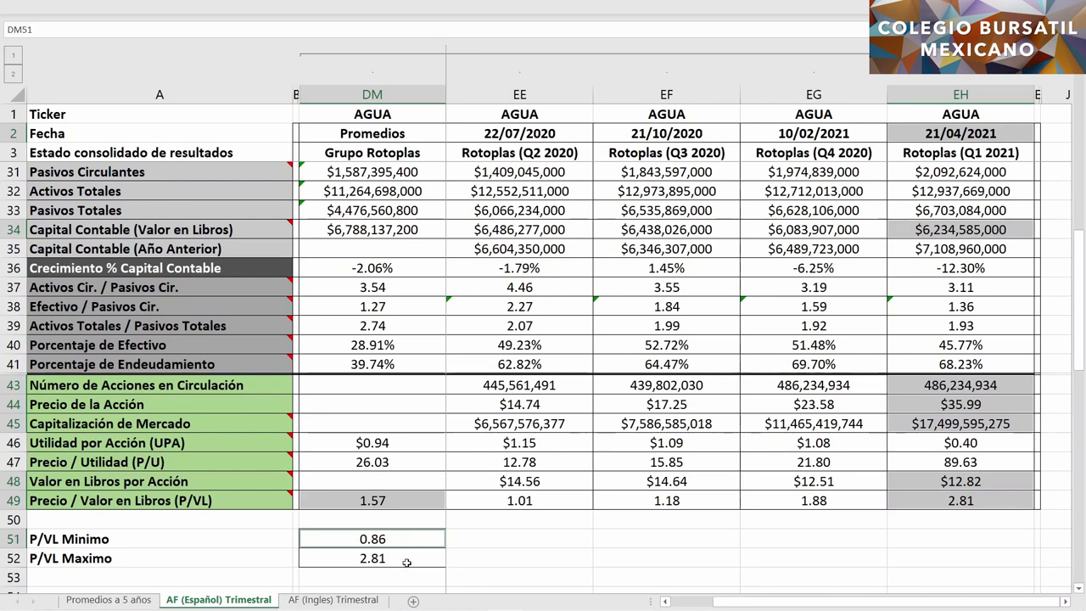
{"action": "left_click", "coordinate": [410, 559], "text": "ctrl"}
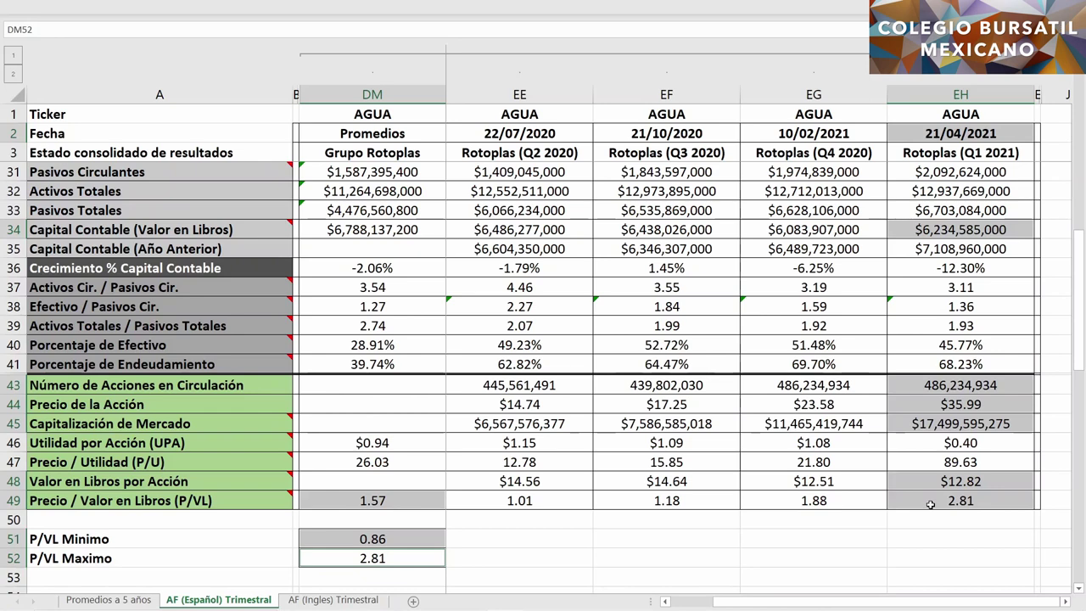
- Set the Q1 2021 Precio de la Acción to 32.90
{"action": "left_click", "coordinate": [934, 404]}
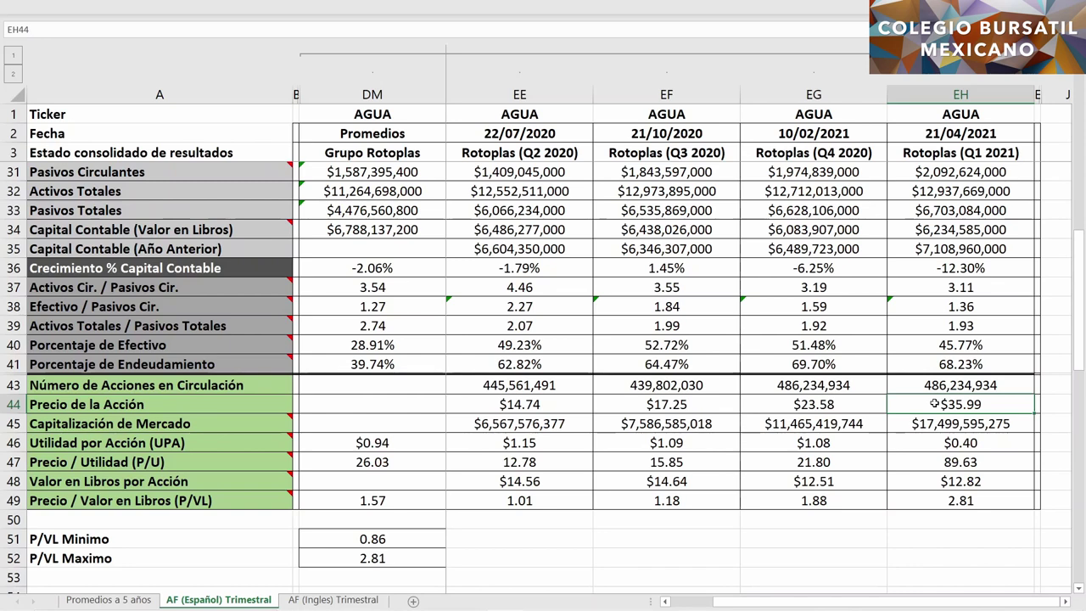
{"action": "type", "text": "32.90"}
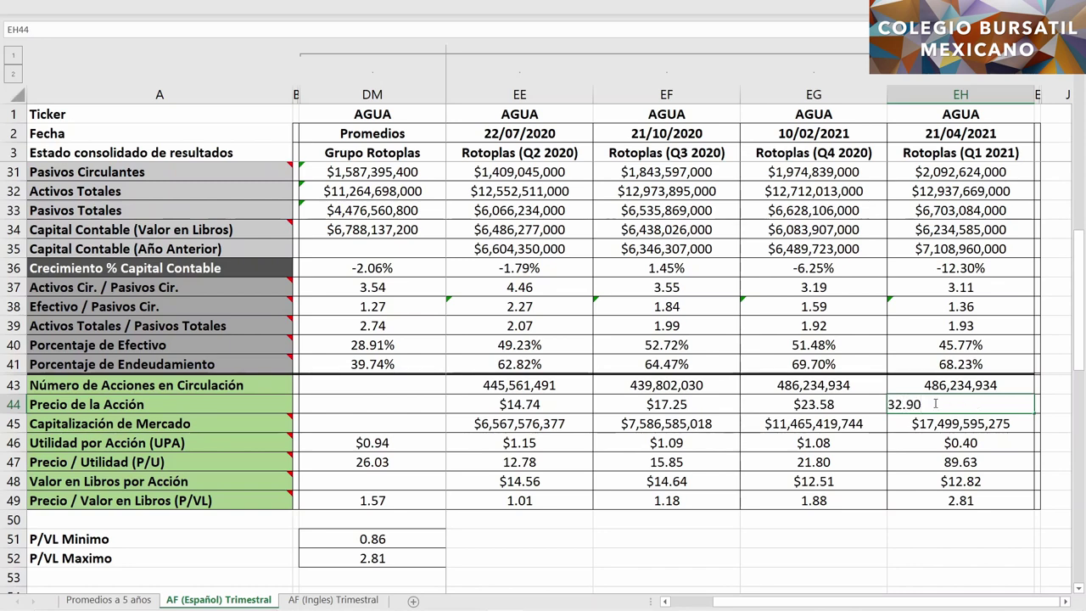
{"action": "key", "text": "Return"}
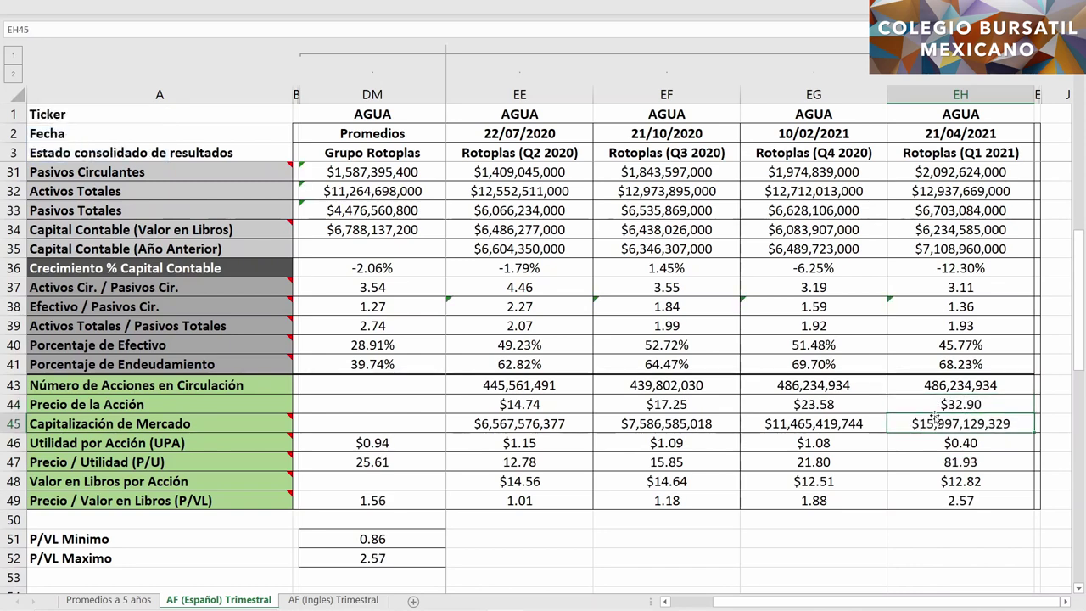
- Add Q1 2021 Precio / Valor en Libros (P/VL) to the selection, and undo the last change to the Q1 2021 Precio de la Acción
{"action": "left_click", "coordinate": [923, 501], "text": "ctrl"}
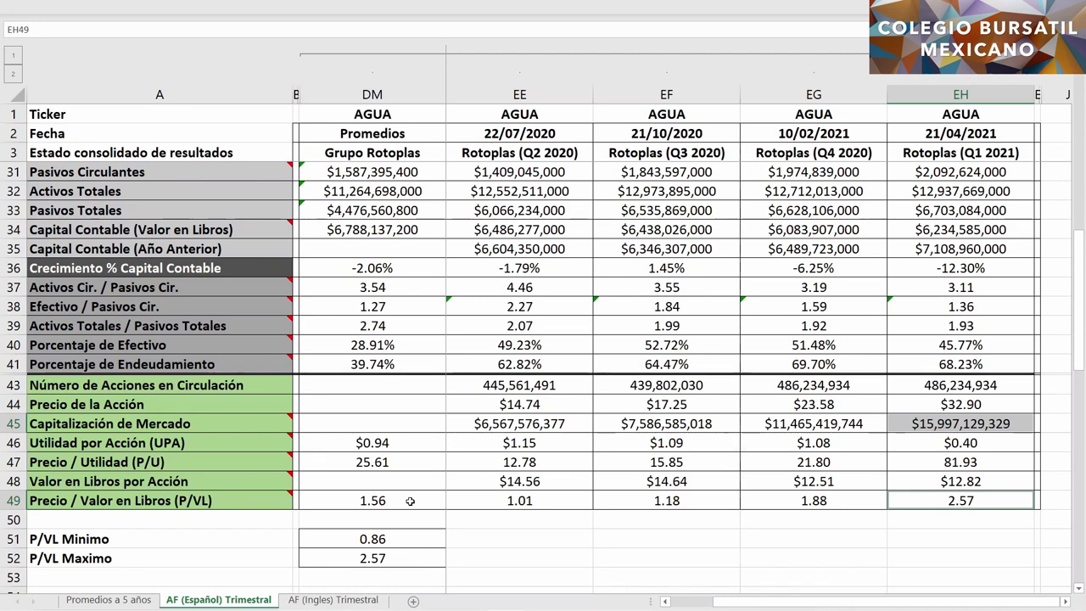
{"action": "key", "text": "ctrl+z"}
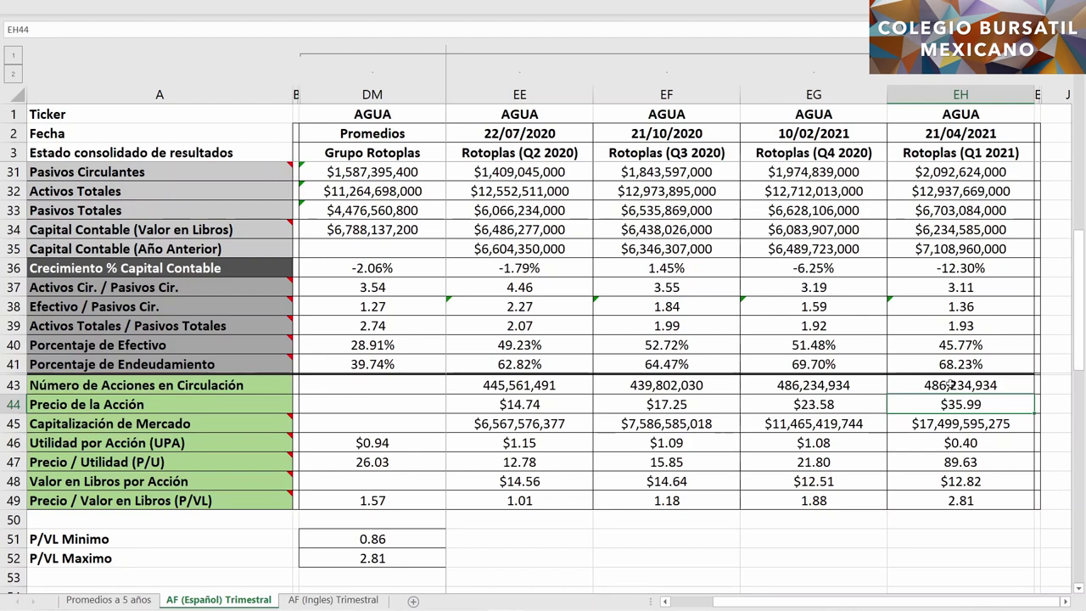
- Highlight Q1 2021 Utilidad Neta para Accionistas, plus Utilidad por Acción (UPA) for Q1 2021 back to Q2 2020 and its average
{"action": "scroll", "coordinate": [915, 404], "scroll_direction": "up", "scroll_amount": 6}
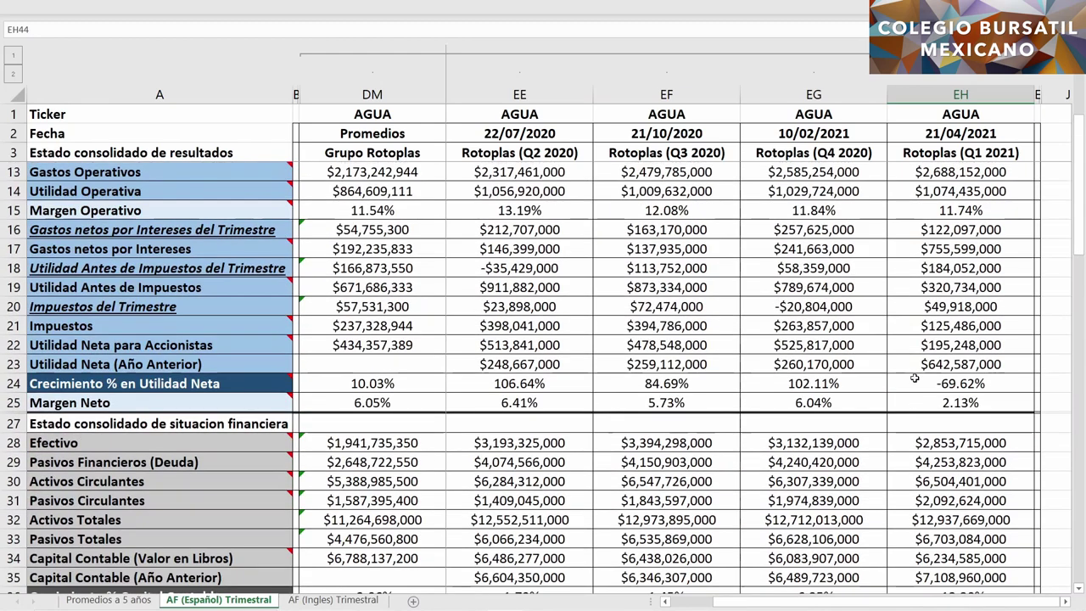
{"action": "left_click", "coordinate": [912, 345]}
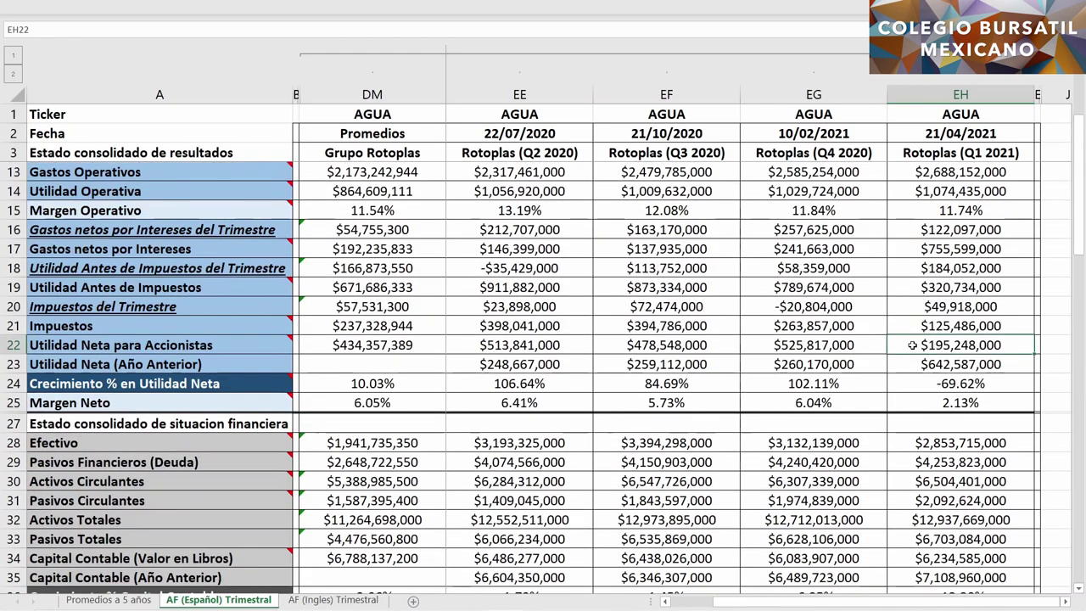
{"action": "scroll", "coordinate": [913, 344], "scroll_direction": "down", "scroll_amount": 4}
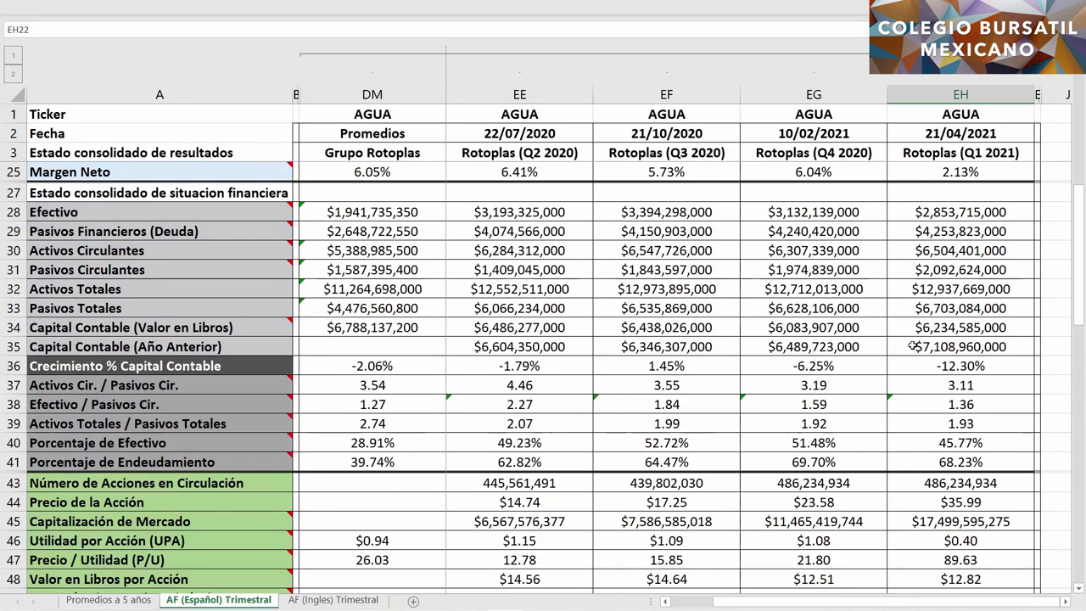
{"action": "scroll", "coordinate": [912, 345], "scroll_direction": "down", "scroll_amount": 3}
{"action": "left_click", "coordinate": [911, 384]}
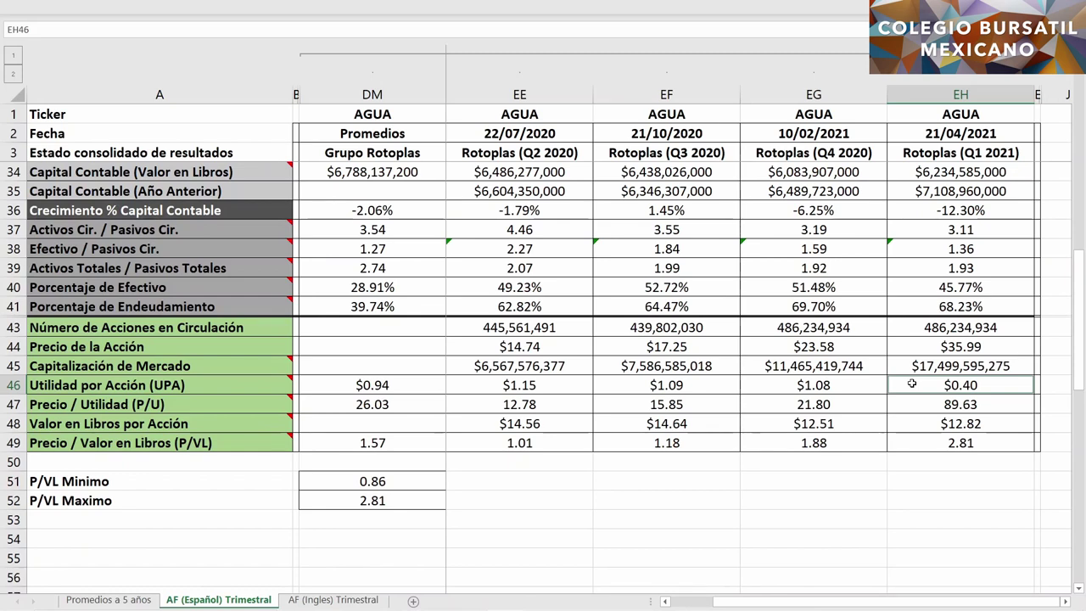
{"action": "left_click_drag", "start_coordinate": [869, 384], "coordinate": [566, 384]}
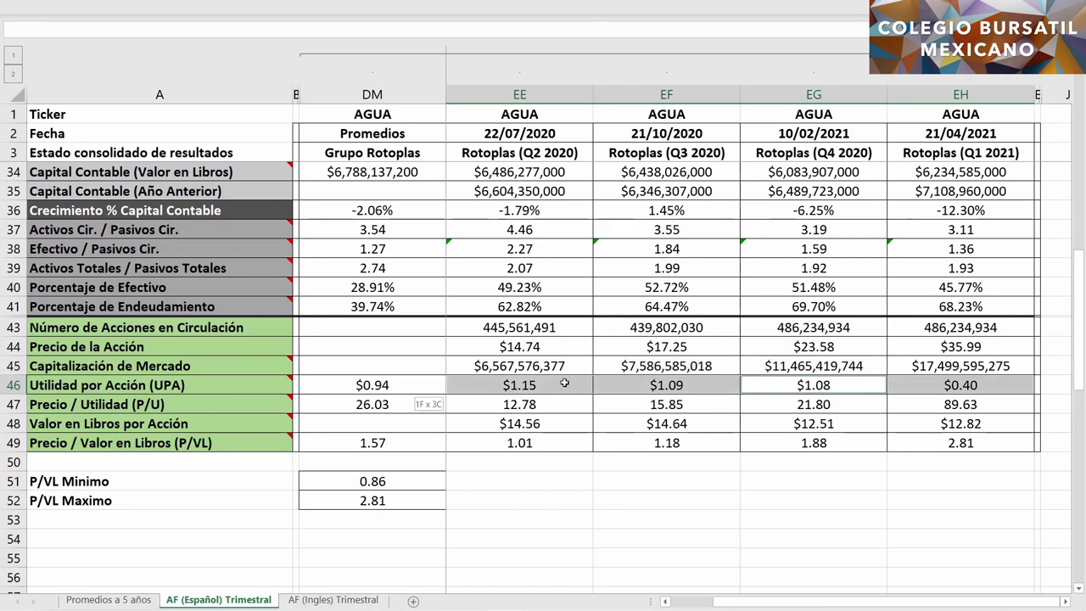
{"action": "left_click", "coordinate": [413, 386], "text": "ctrl"}
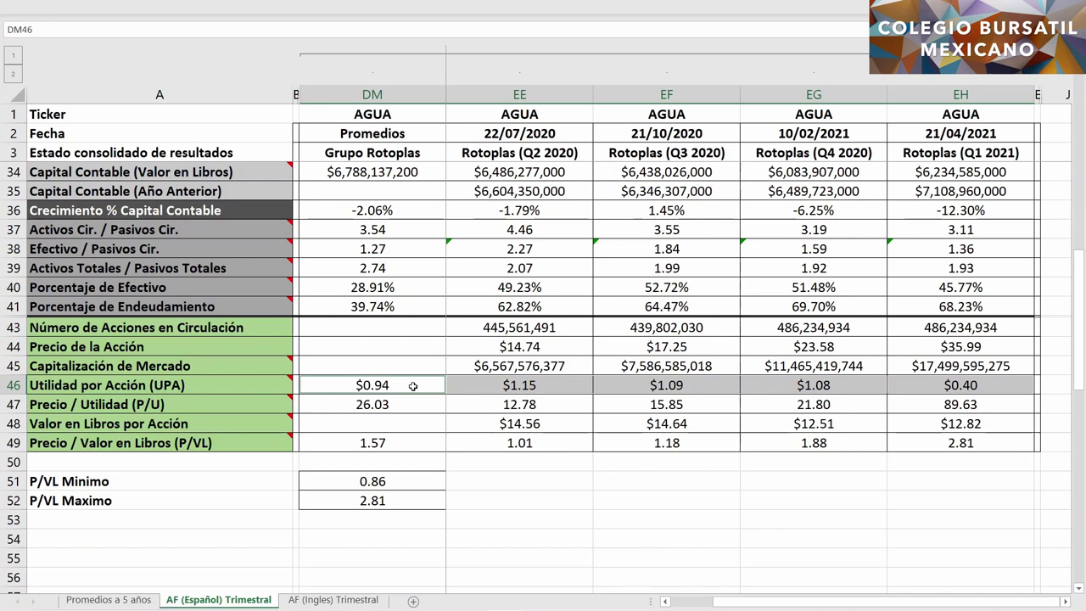
- Add Precio / Utilidad (P/U) for Q1 2021 back to Q2 2020 and its average to the highlighted cells
{"action": "left_click", "coordinate": [920, 404], "text": "ctrl"}
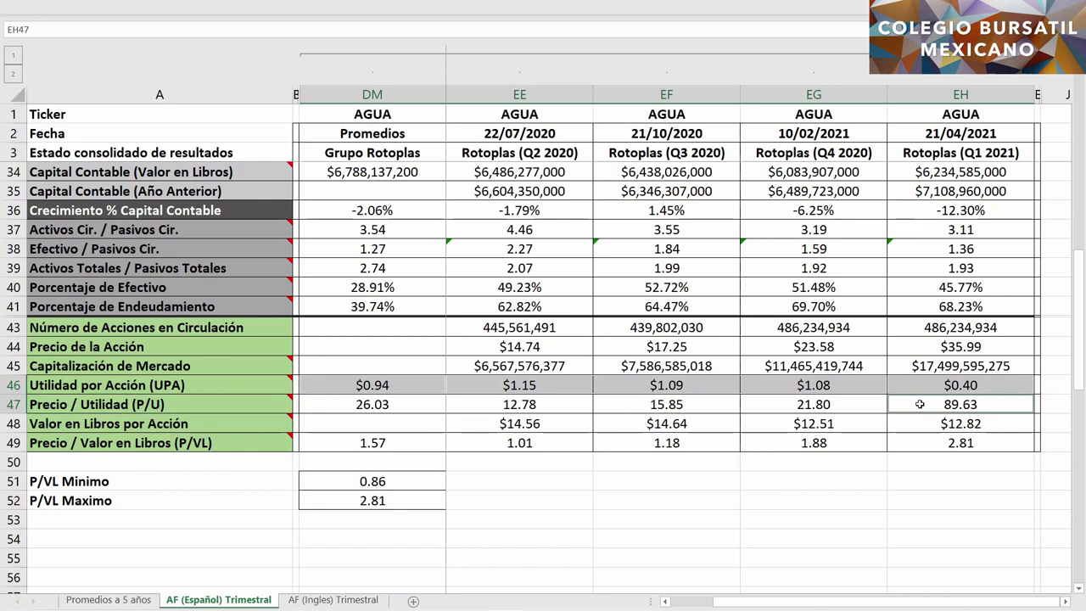
{"action": "left_click_drag", "start_coordinate": [896, 405], "coordinate": [404, 404]}
{"action": "left_click", "coordinate": [404, 405], "text": "ctrl"}
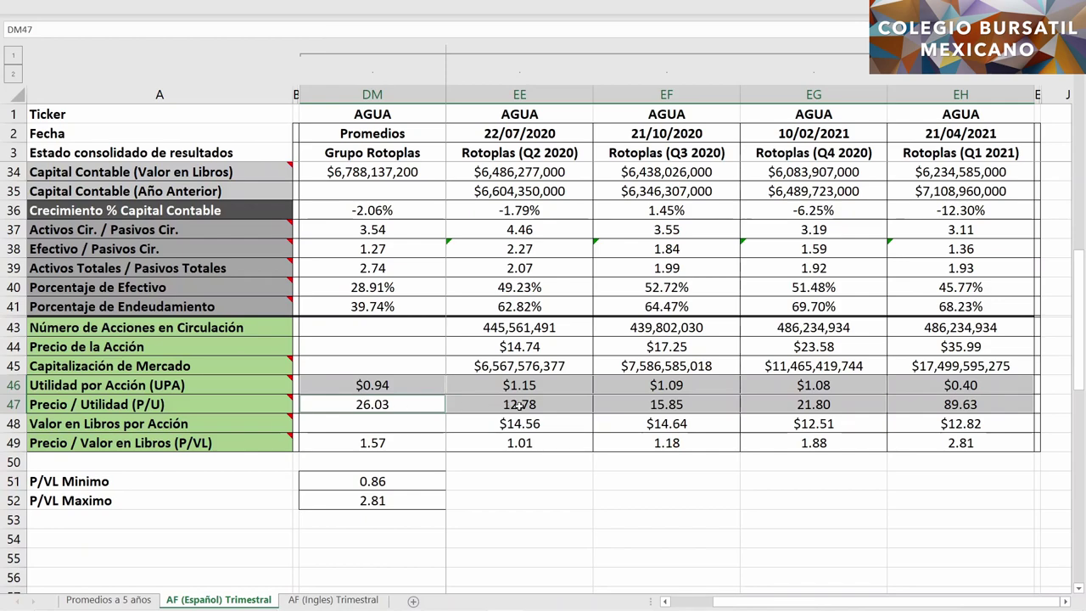
- In a new selection, highlight Q1 2021 Ingresos del Trimestre, Ingresos Anuales and Crecimiento % en Ingresos
{"action": "scroll", "coordinate": [519, 406], "scroll_direction": "up", "scroll_amount": 10}
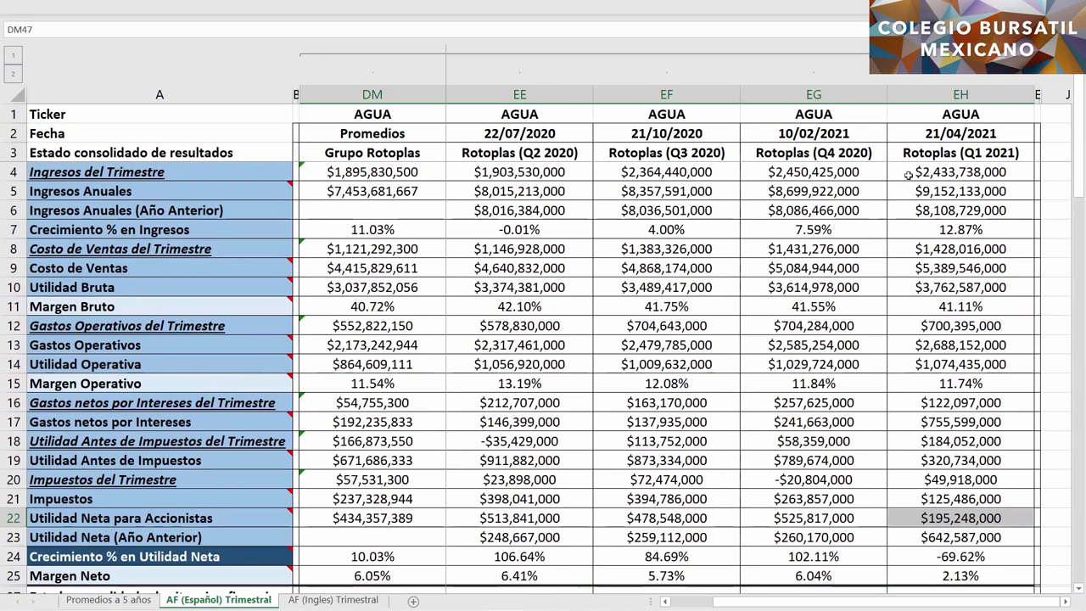
{"action": "left_click", "coordinate": [908, 174]}
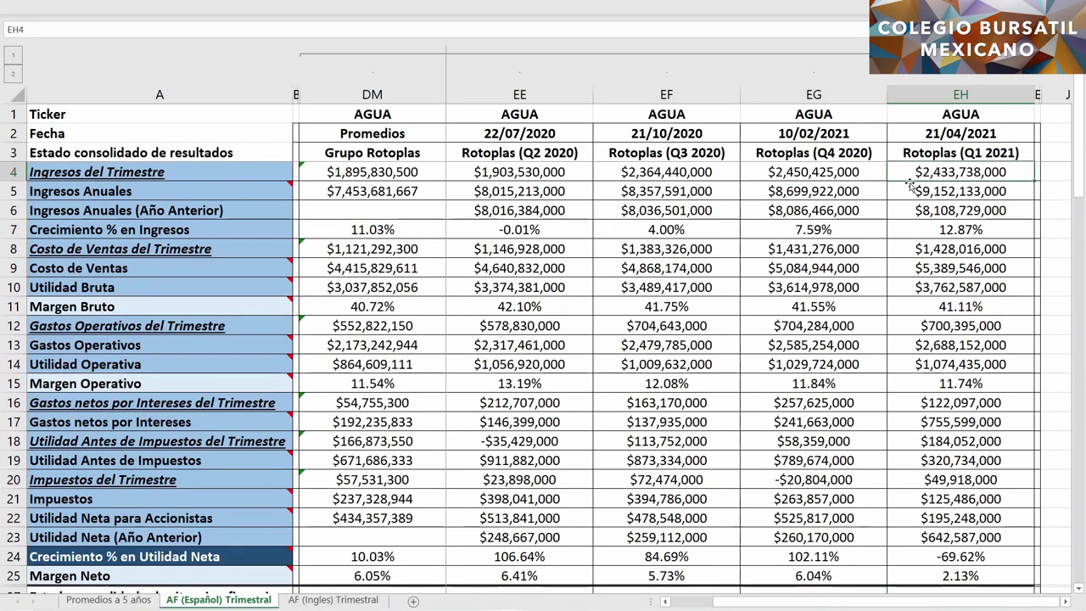
{"action": "left_click", "coordinate": [905, 188], "text": "ctrl"}
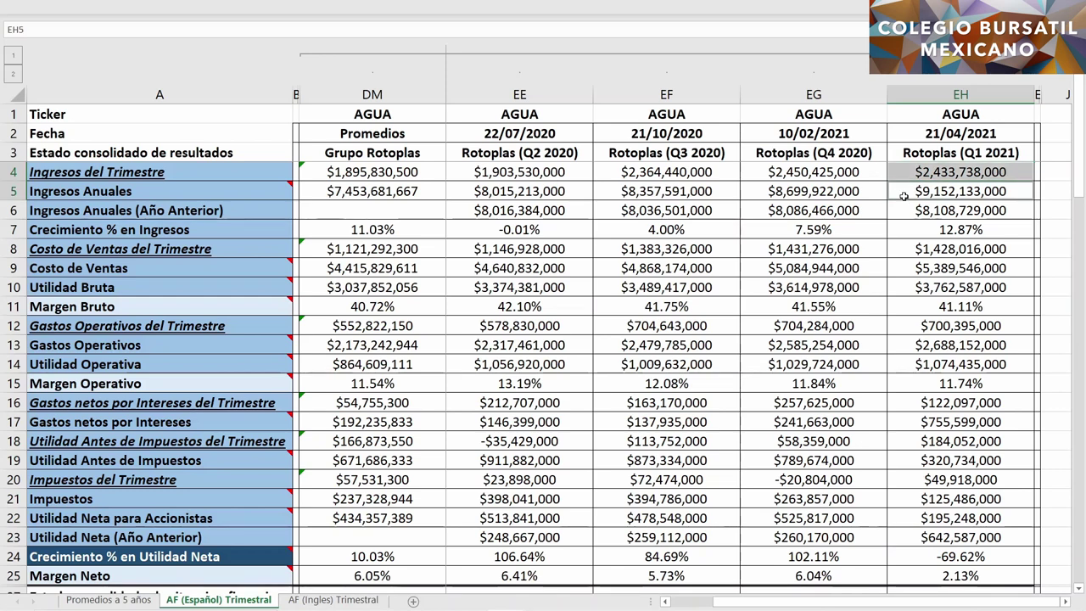
{"action": "left_click", "coordinate": [906, 229], "text": "ctrl"}
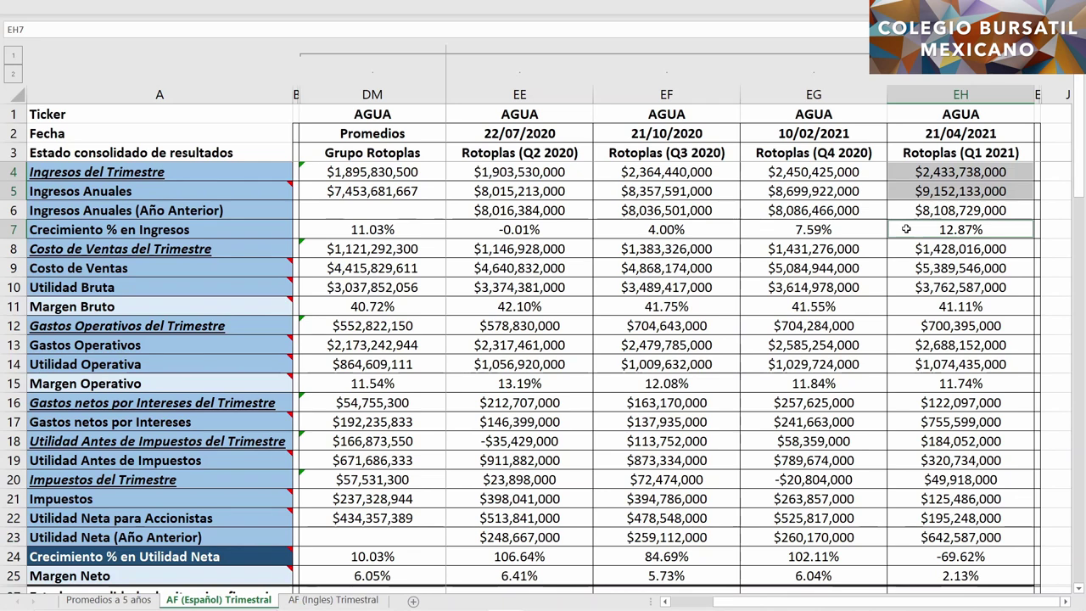
- Add Margen Bruto and Margen Operativo for all four quarters and their averages, plus Q1 2021 and average Margen Neto, to the highlighted cells
{"action": "left_click", "coordinate": [910, 307], "text": "ctrl"}
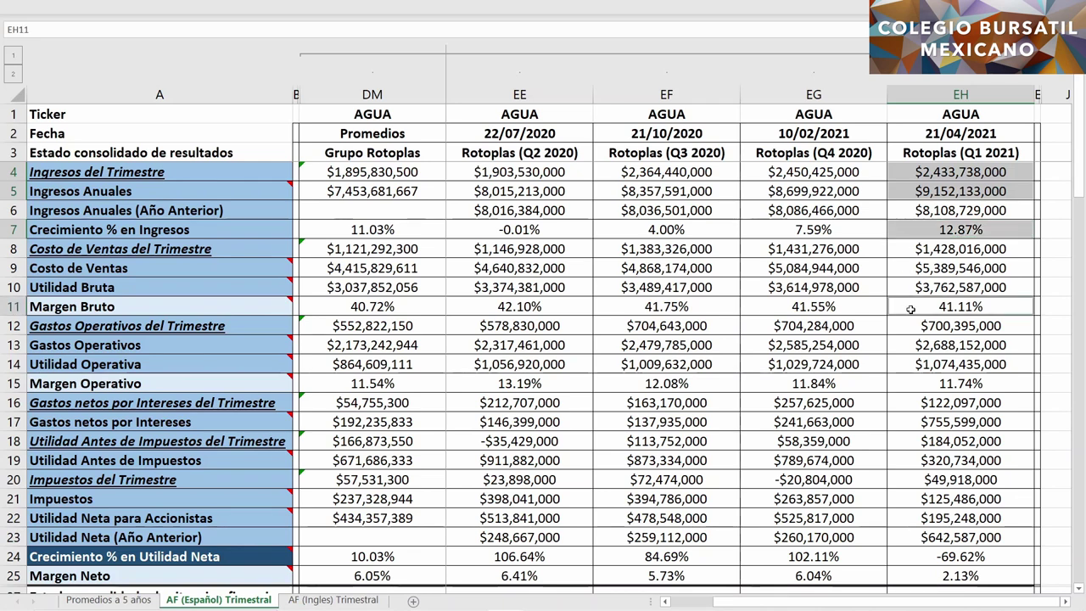
{"action": "left_click", "coordinate": [908, 384], "text": "ctrl"}
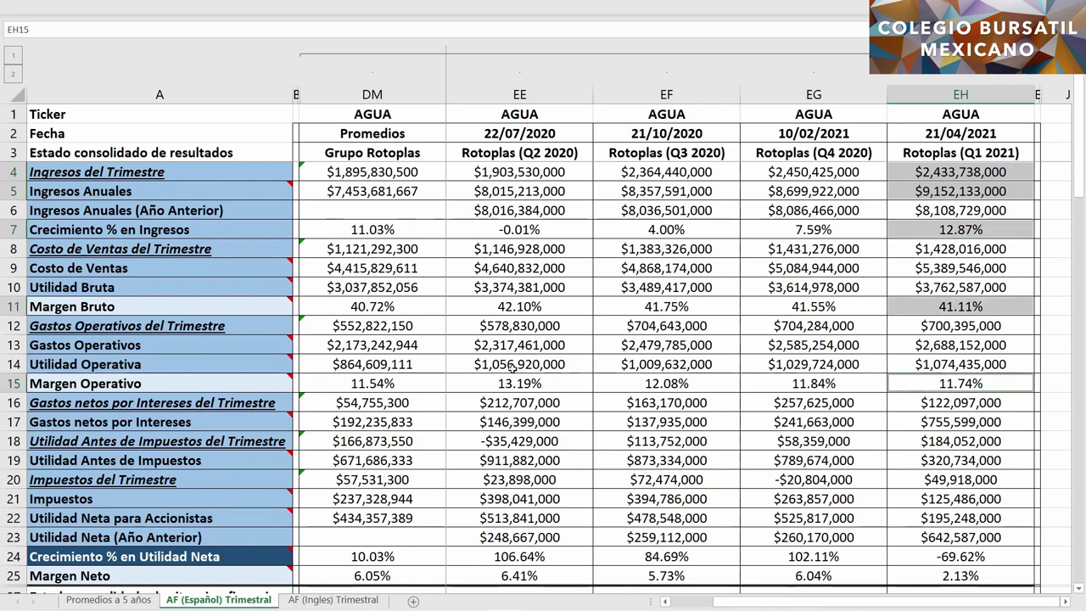
{"action": "left_click", "coordinate": [419, 307], "text": "ctrl"}
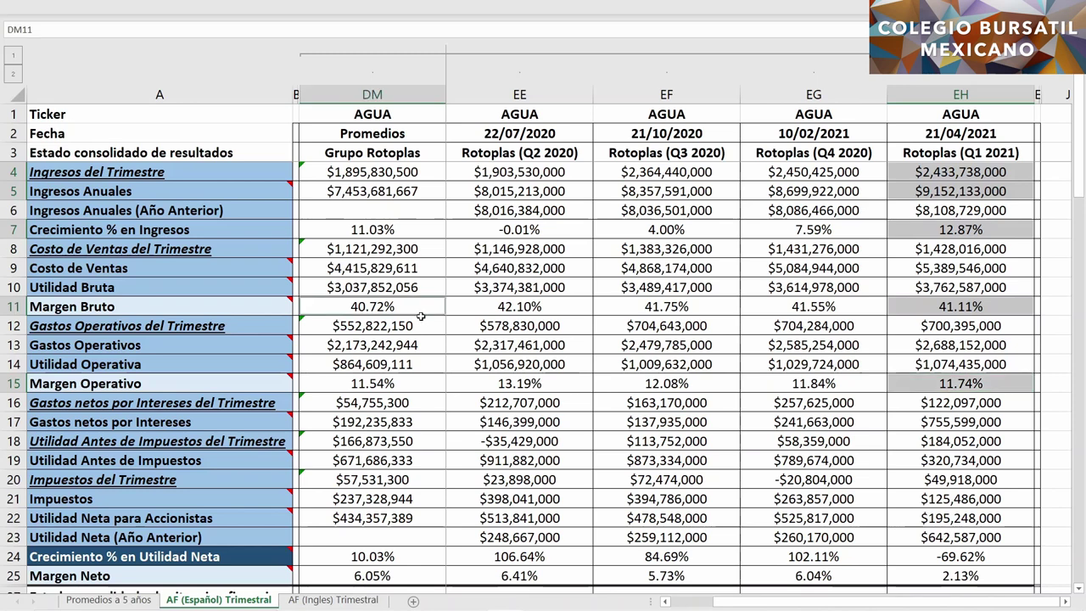
{"action": "left_click", "coordinate": [417, 385], "text": "ctrl"}
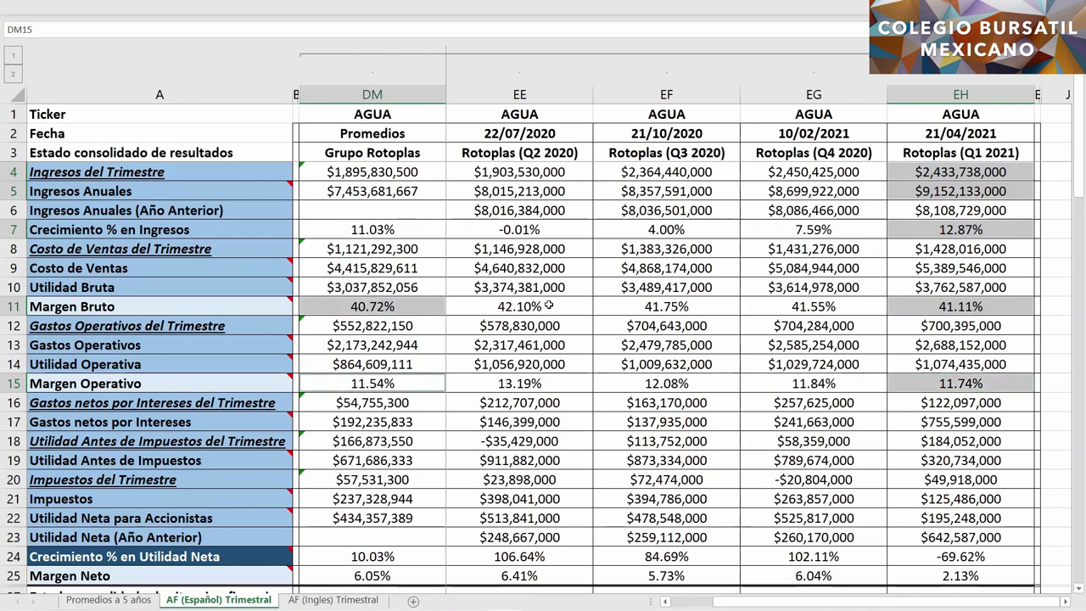
{"action": "left_click_drag", "start_coordinate": [549, 303], "coordinate": [768, 307], "text": "ctrl"}
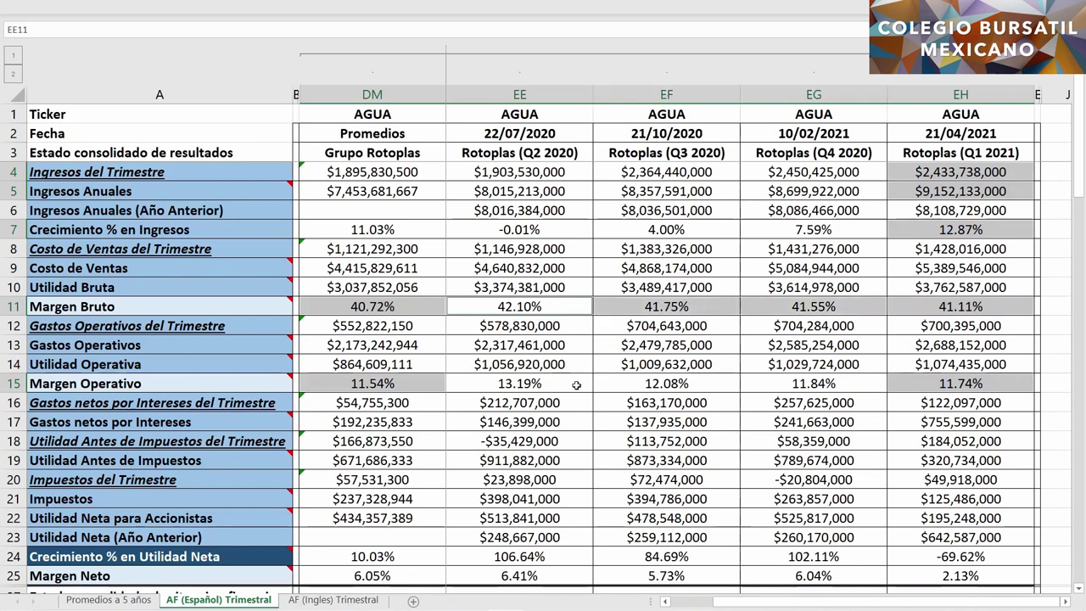
{"action": "left_click_drag", "start_coordinate": [578, 386], "coordinate": [775, 383], "text": "ctrl"}
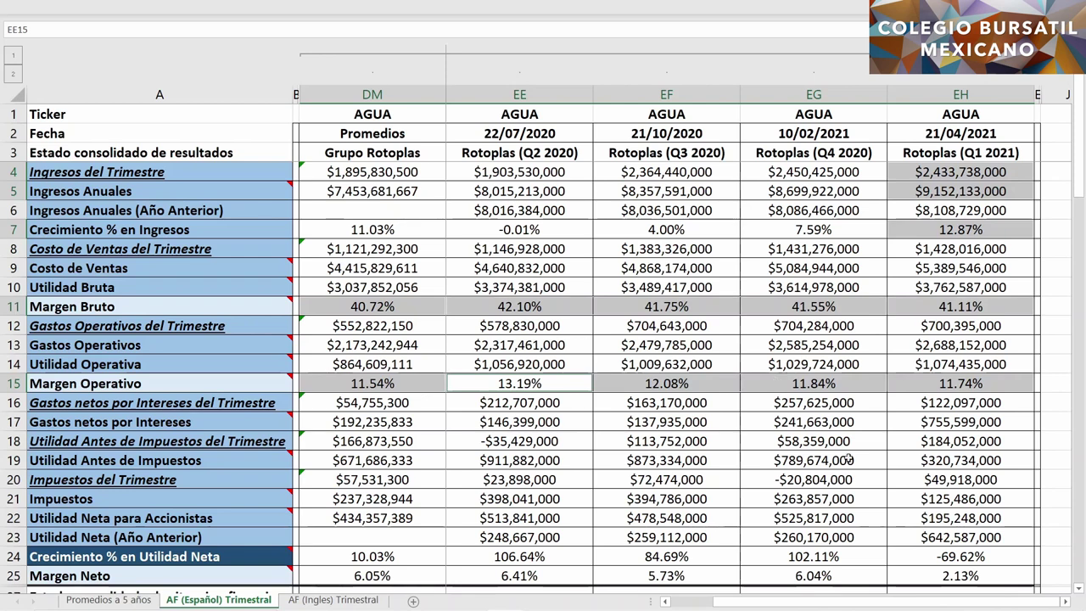
{"action": "left_click", "coordinate": [919, 577]}
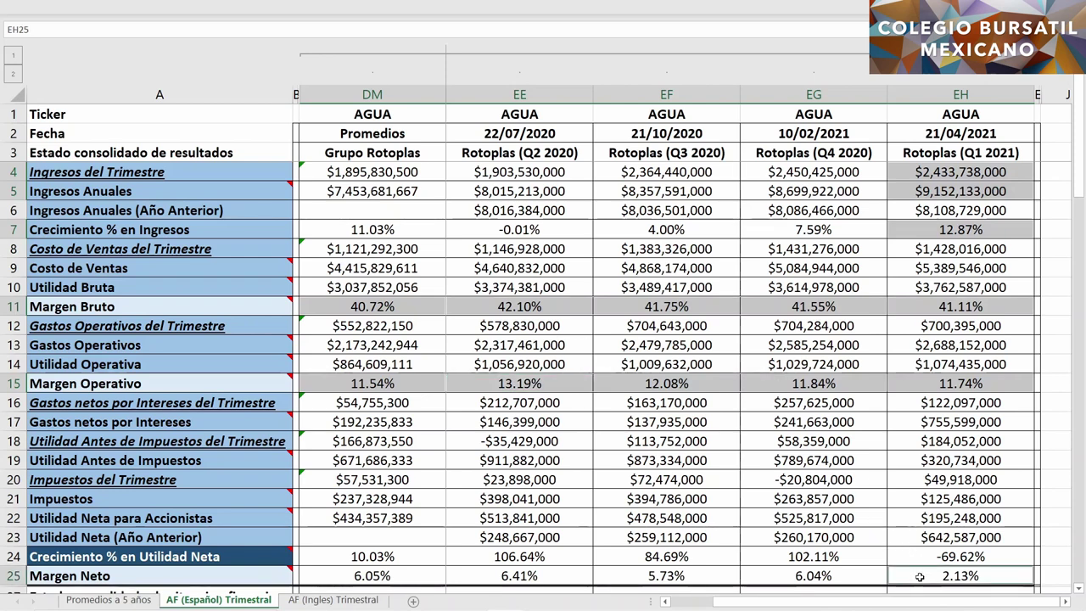
{"action": "left_click", "coordinate": [410, 574]}
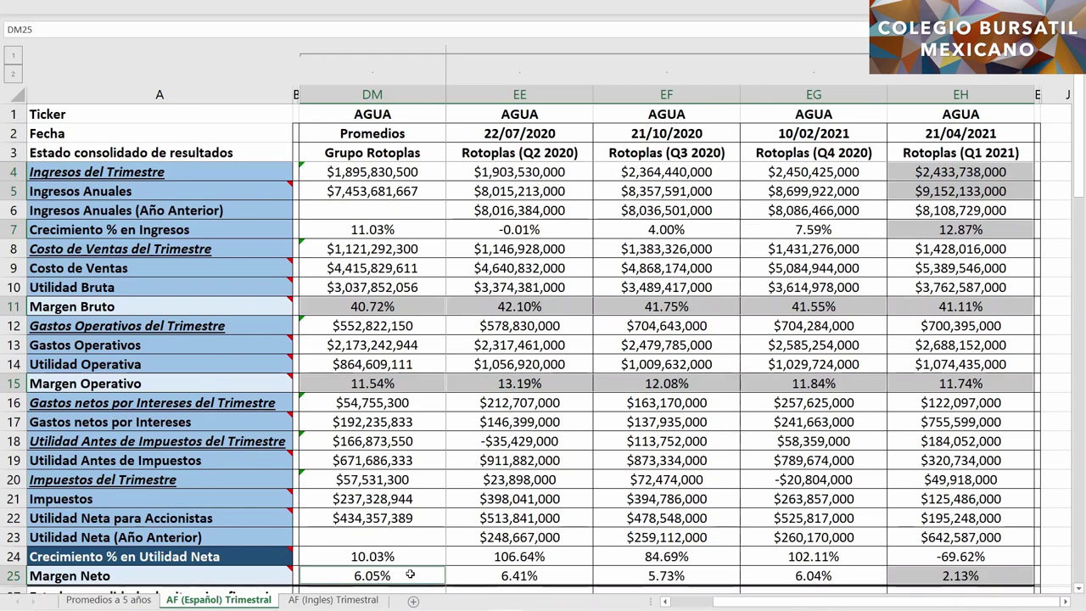
- In a new selection, highlight Capital Contable (Valor en Libros) from Q1 2021 back to Q2 2020 together with its average
{"action": "scroll", "coordinate": [581, 487], "scroll_direction": "down", "scroll_amount": 3}
{"action": "scroll", "coordinate": [581, 487], "scroll_direction": "down", "scroll_amount": 3}
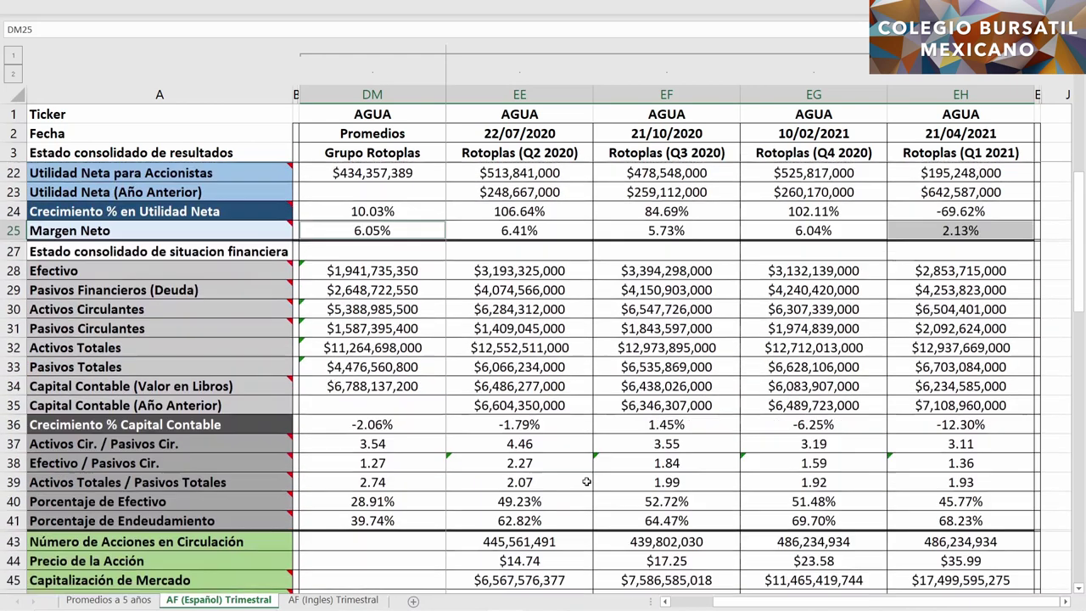
{"action": "left_click", "coordinate": [908, 385]}
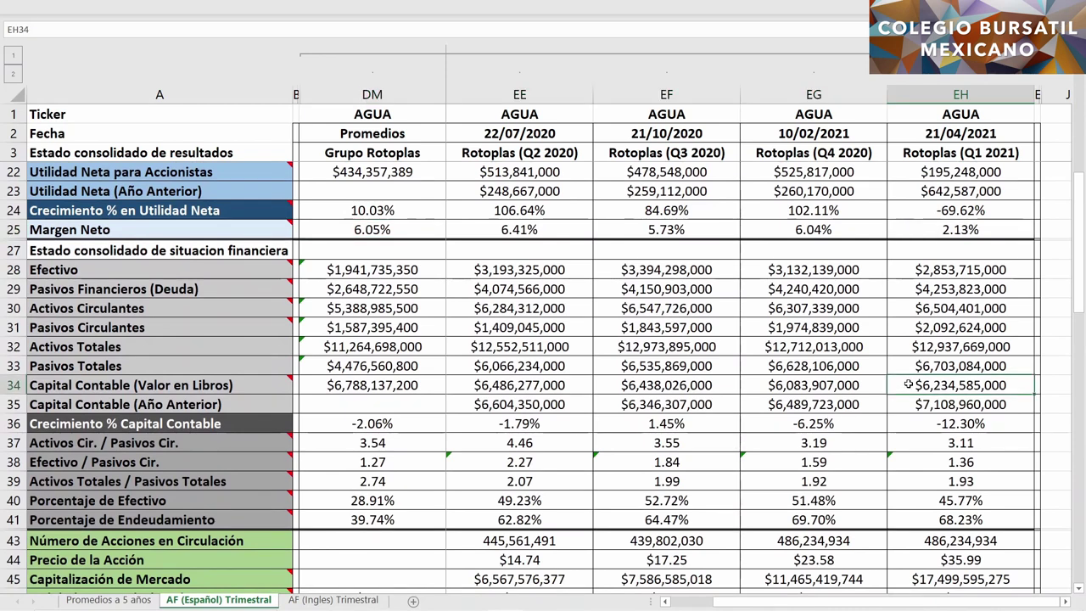
{"action": "left_click", "coordinate": [862, 386]}
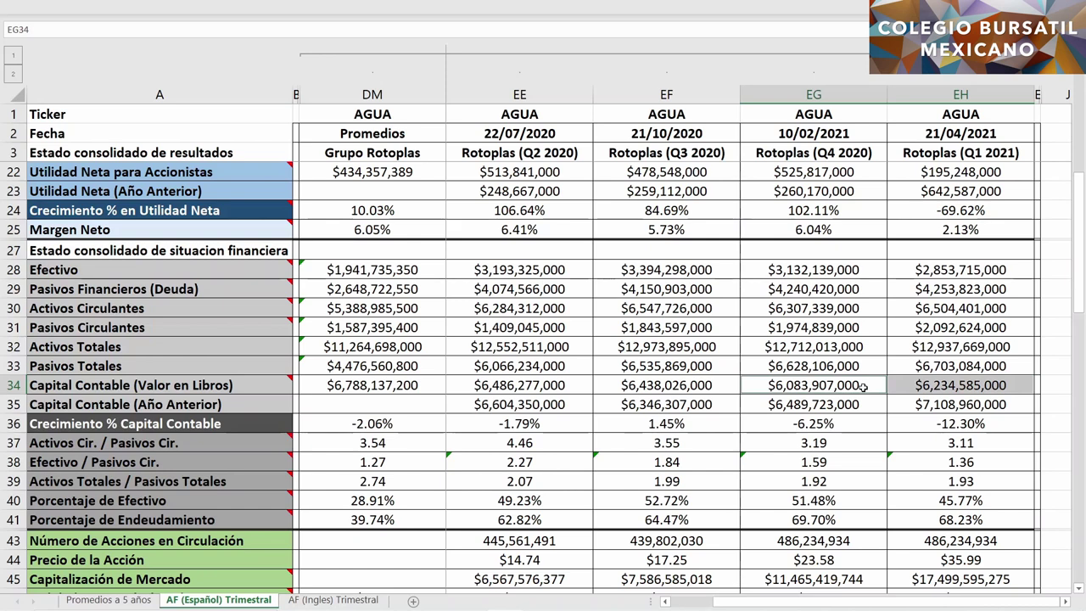
{"action": "left_click_drag", "start_coordinate": [703, 385], "coordinate": [520, 386]}
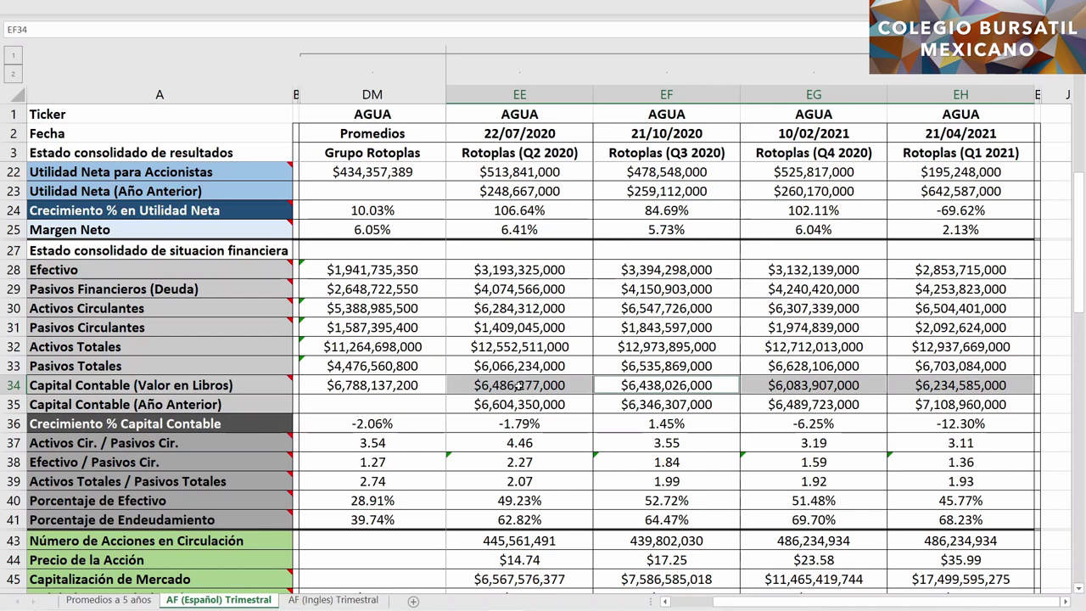
{"action": "left_click", "coordinate": [428, 386], "text": "ctrl"}
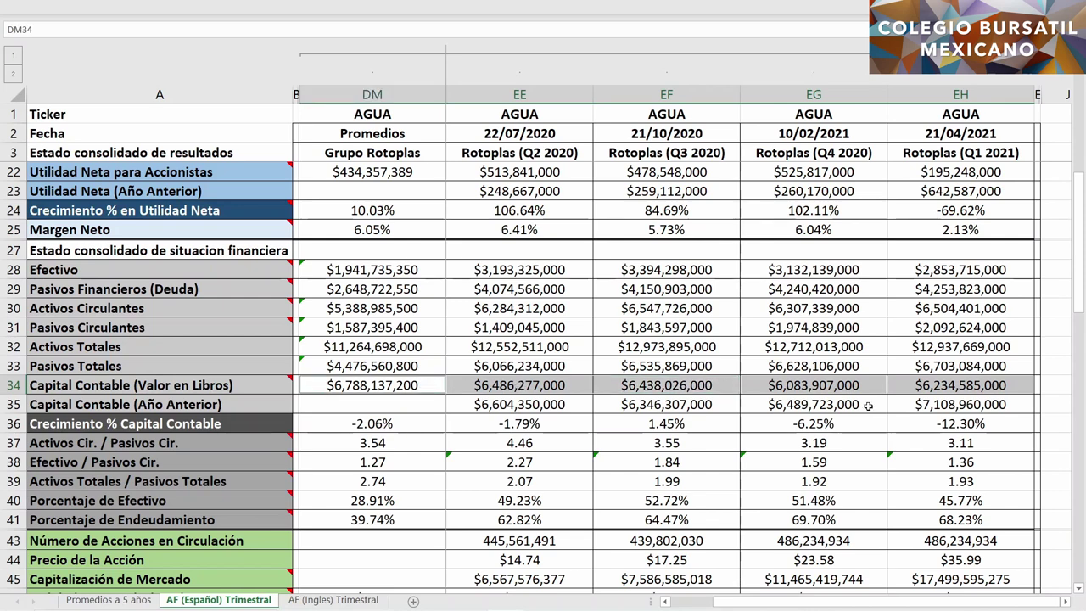
- Add Q1 2021 Capital Contable (Año Anterior), Crecimiento % Capital Contable and the ratios from Activos Cir. / Pasivos Cir. to Porcentaje de Endeudamiento to the highlight
{"action": "left_click", "coordinate": [902, 405], "text": "ctrl"}
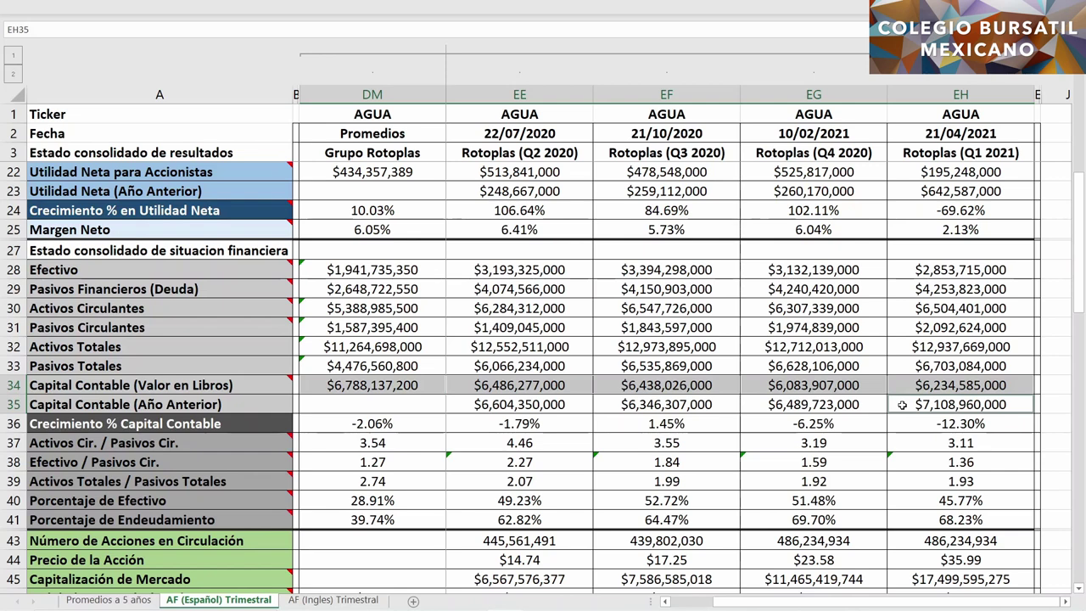
{"action": "left_click", "coordinate": [907, 424], "text": "ctrl"}
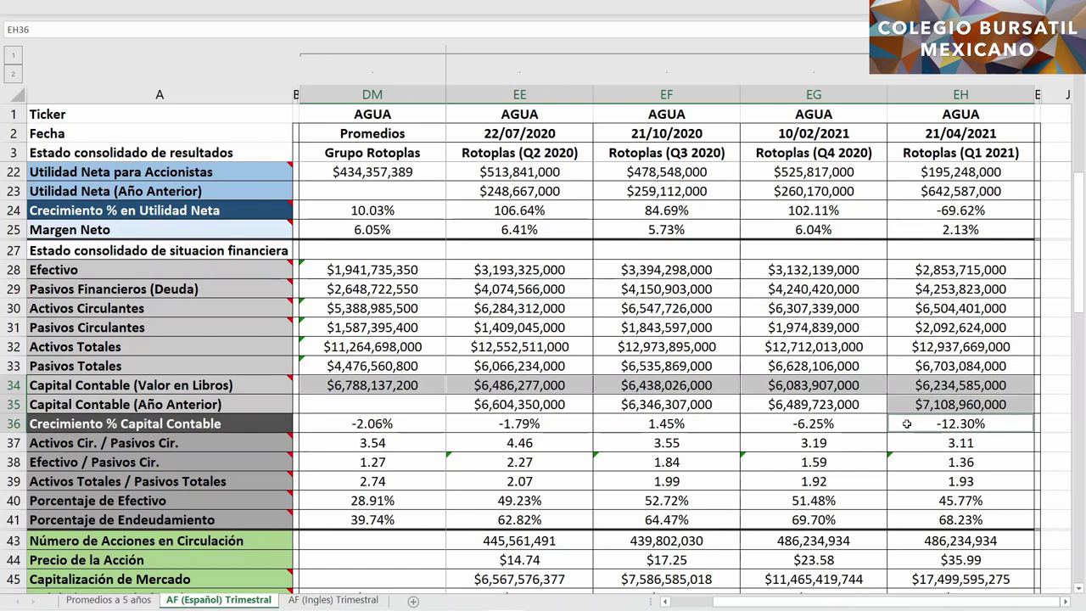
{"action": "left_click_drag", "start_coordinate": [906, 442], "coordinate": [920, 520]}
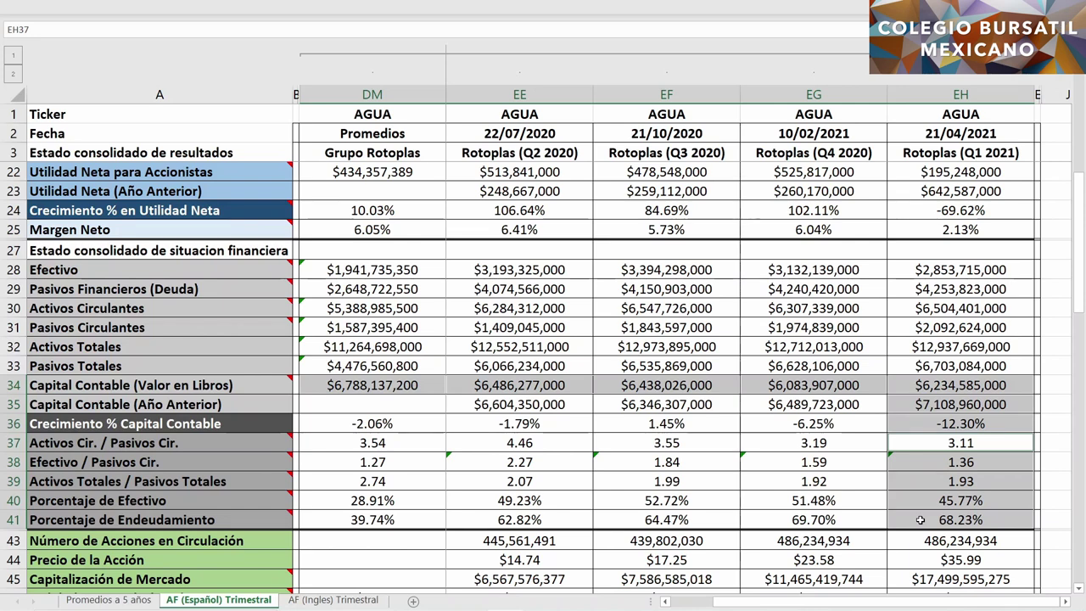
- Highlight average Activos Cir. / Pasivos Cir., Activos Totales / Pasivos Totales and Porcentaje de Endeudamiento, plus Pasivos Financieros (Deuda) for all four quarters and its average
{"action": "left_click", "coordinate": [413, 443], "text": "ctrl"}
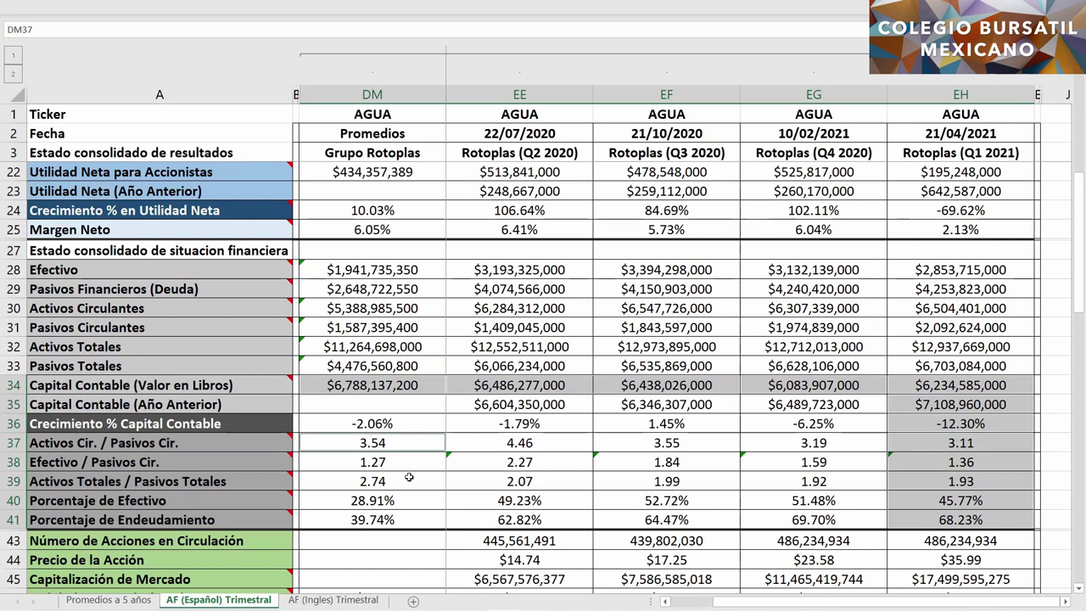
{"action": "left_click", "coordinate": [409, 478], "text": "ctrl"}
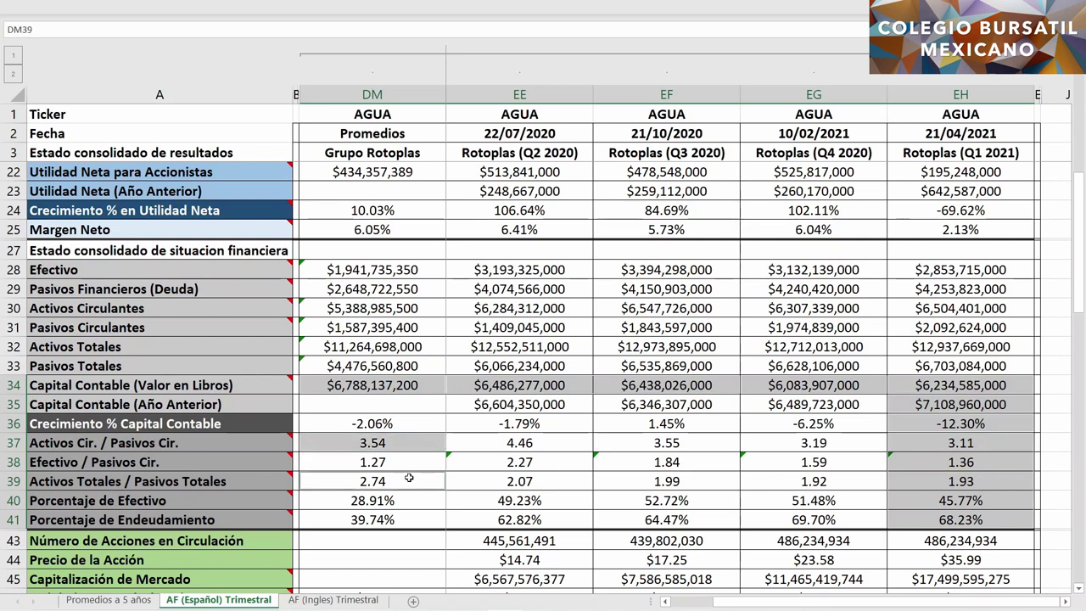
{"action": "left_click", "coordinate": [412, 520], "text": "ctrl"}
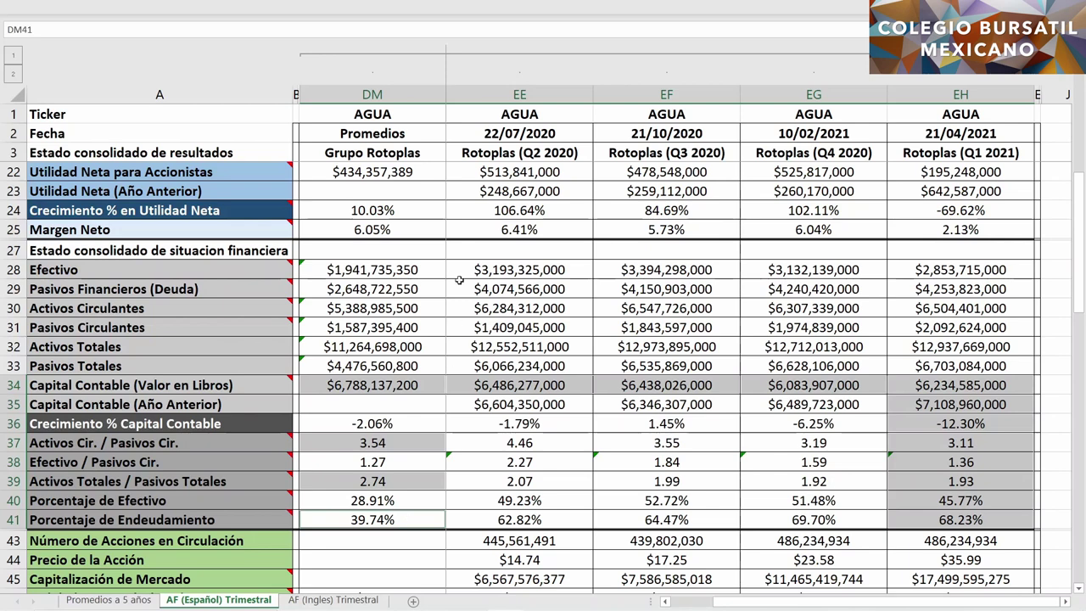
{"action": "left_click_drag", "start_coordinate": [458, 289], "coordinate": [901, 286]}
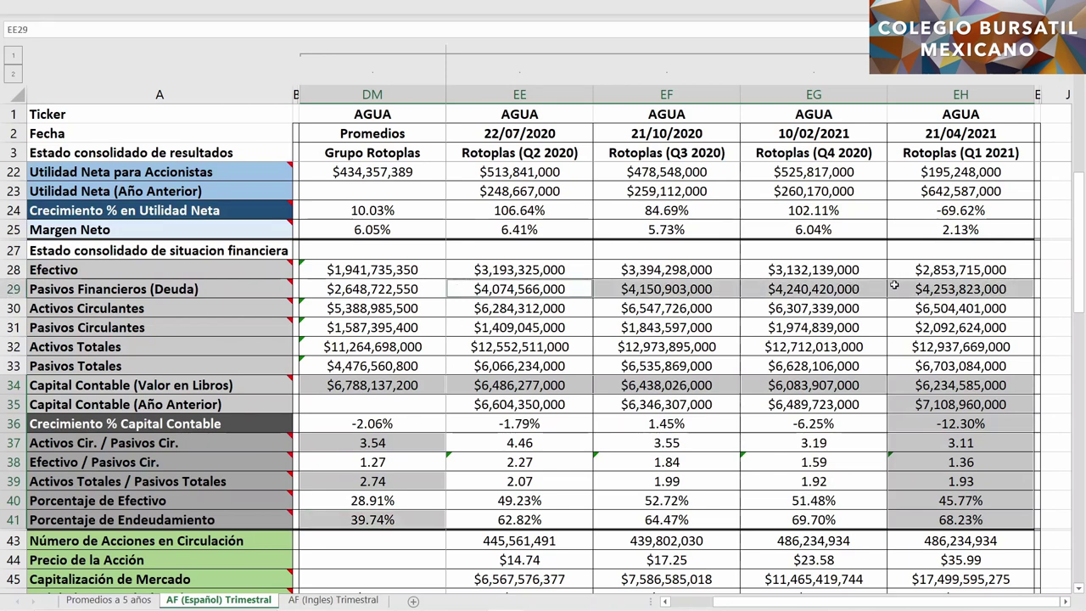
{"action": "left_click", "coordinate": [425, 286], "text": "ctrl"}
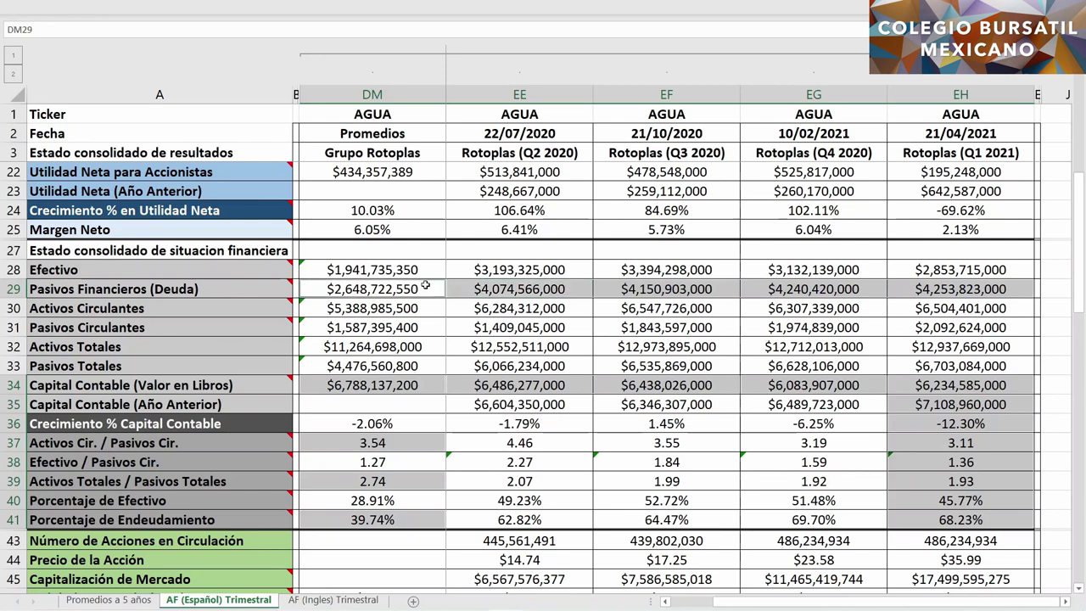
- In a new selection, highlight Q1 2021 Precio / Valor en Libros (P/VL), its average and P/VL Maximo
{"action": "scroll", "coordinate": [426, 287], "scroll_direction": "down", "scroll_amount": 4}
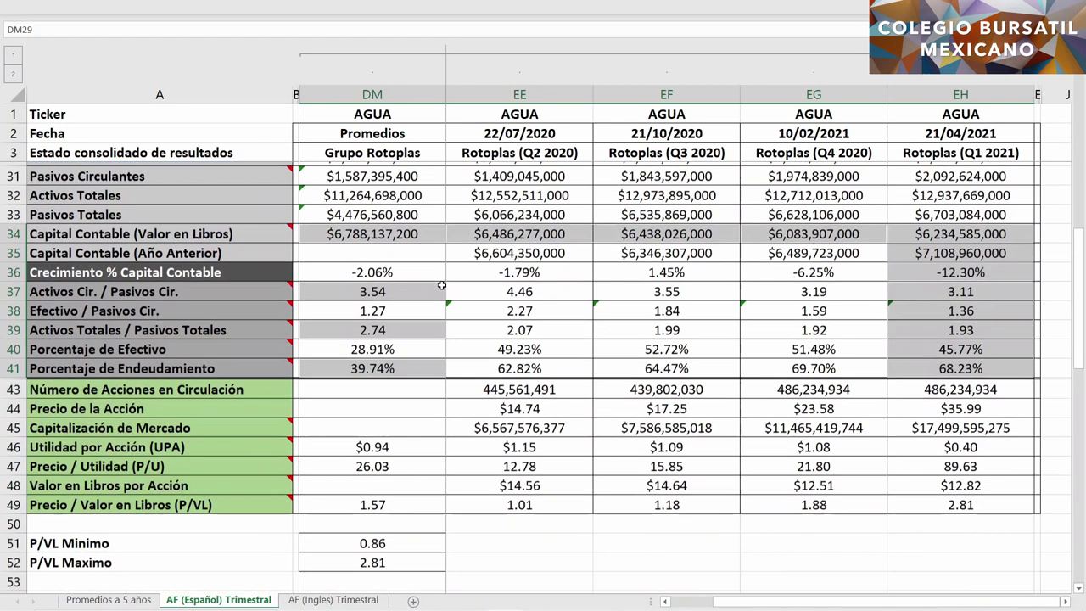
{"action": "scroll", "coordinate": [915, 423], "scroll_direction": "up", "scroll_amount": 1}
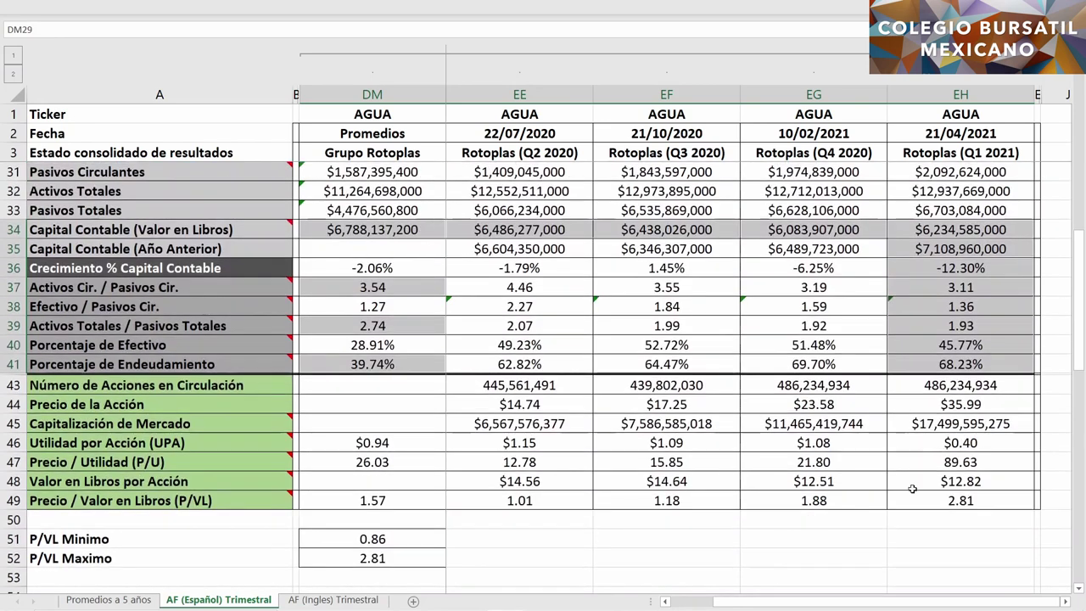
{"action": "left_click", "coordinate": [930, 501]}
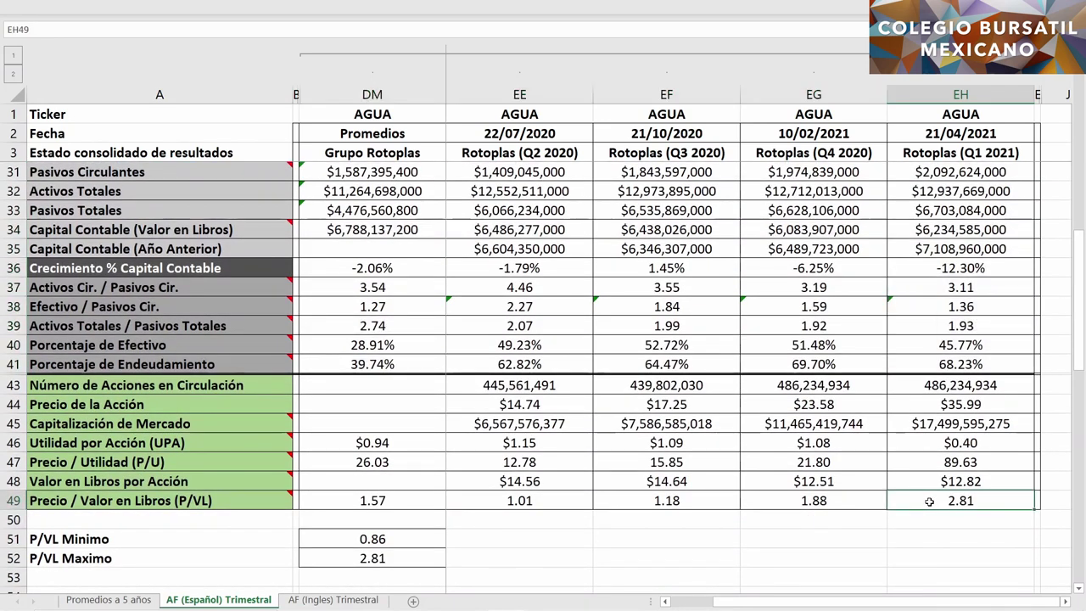
{"action": "left_click", "coordinate": [419, 501], "text": "ctrl"}
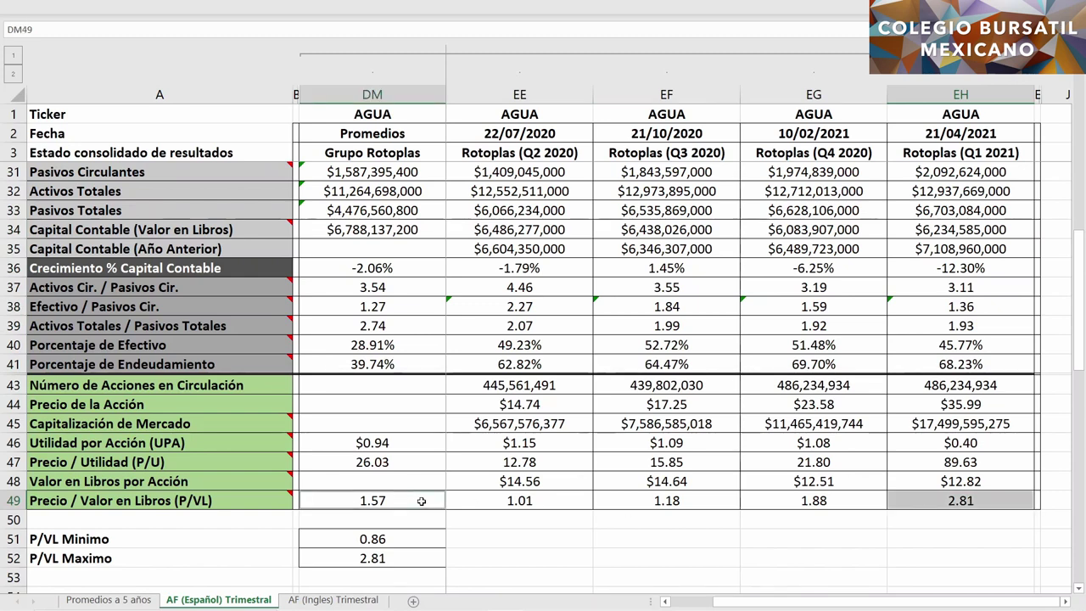
{"action": "left_click", "coordinate": [415, 561], "text": "ctrl"}
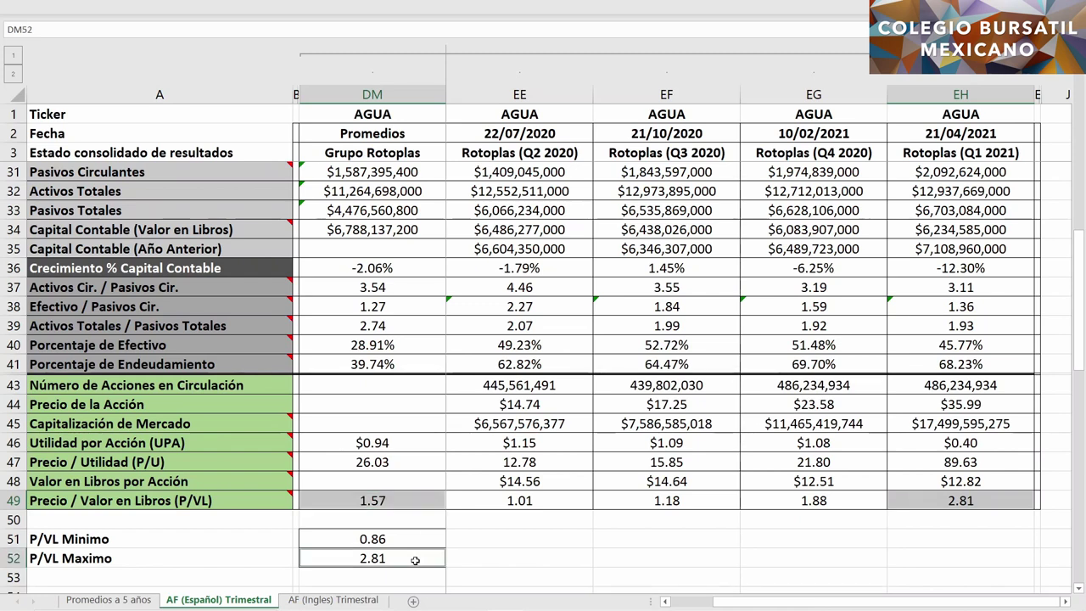